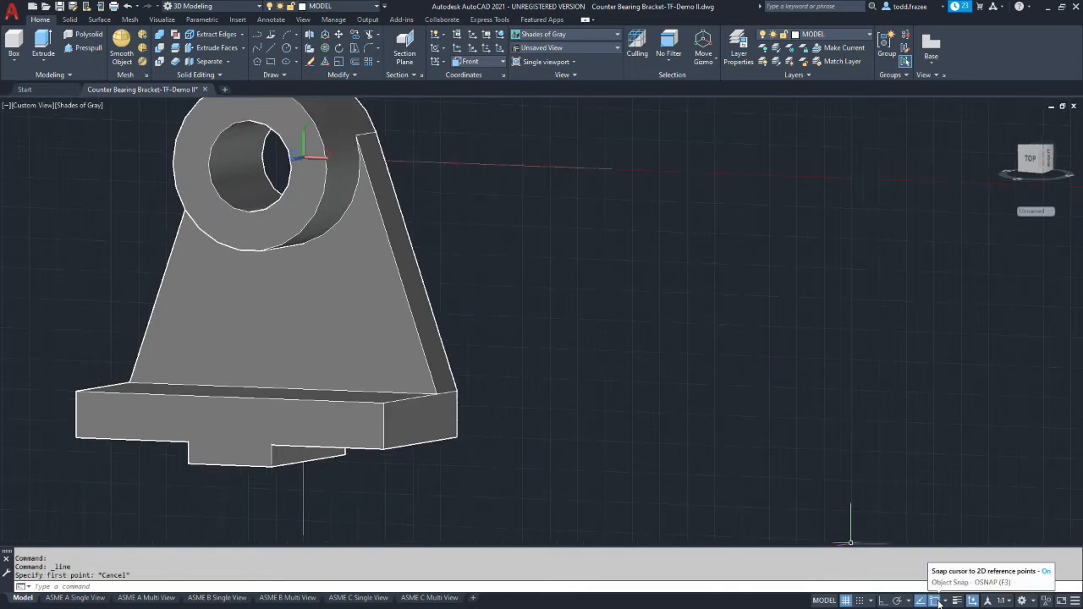
Turn on the Midpoint object snap
{"action": "left_click", "coordinate": [945, 601]}
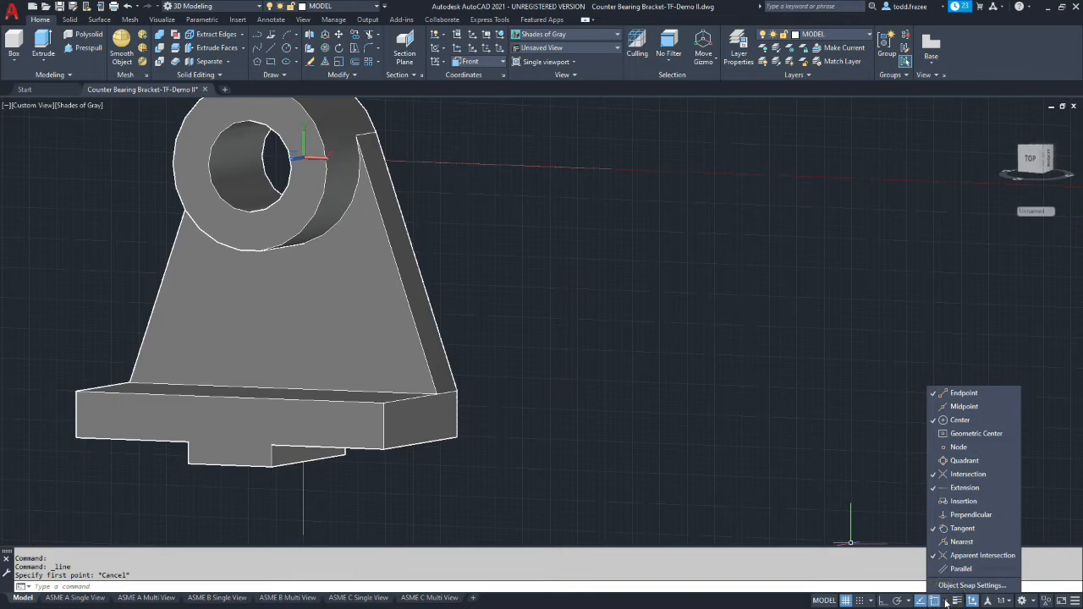
{"action": "left_click", "coordinate": [963, 408]}
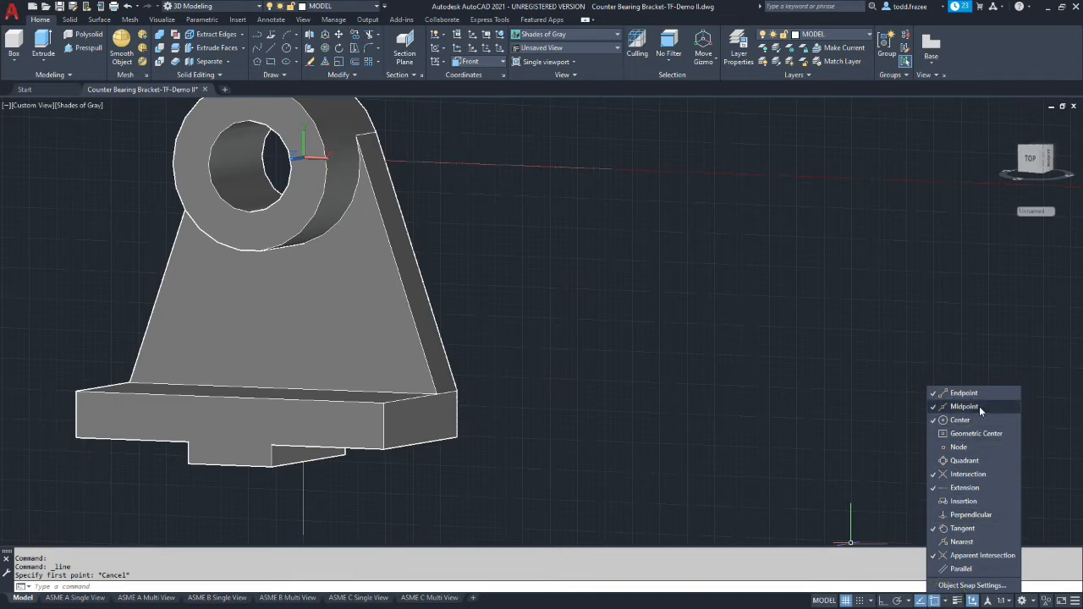
{"action": "left_click", "coordinate": [643, 435]}
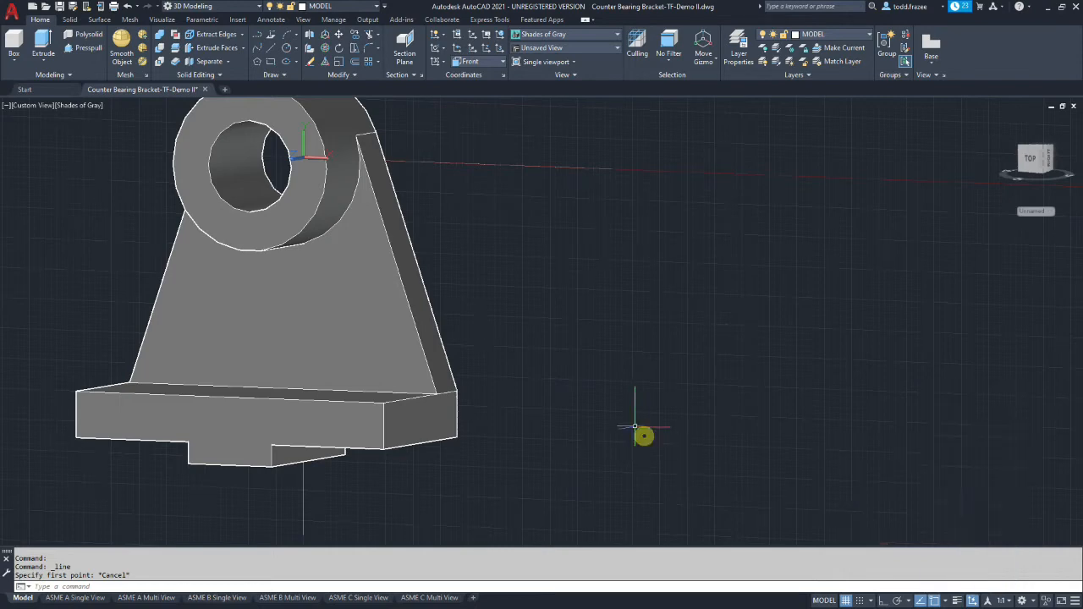
Draw a vertical line with Ortho on, from the midpoint of the upright web's bottom edge up to the hub's centre
{"action": "left_click", "coordinate": [267, 49]}
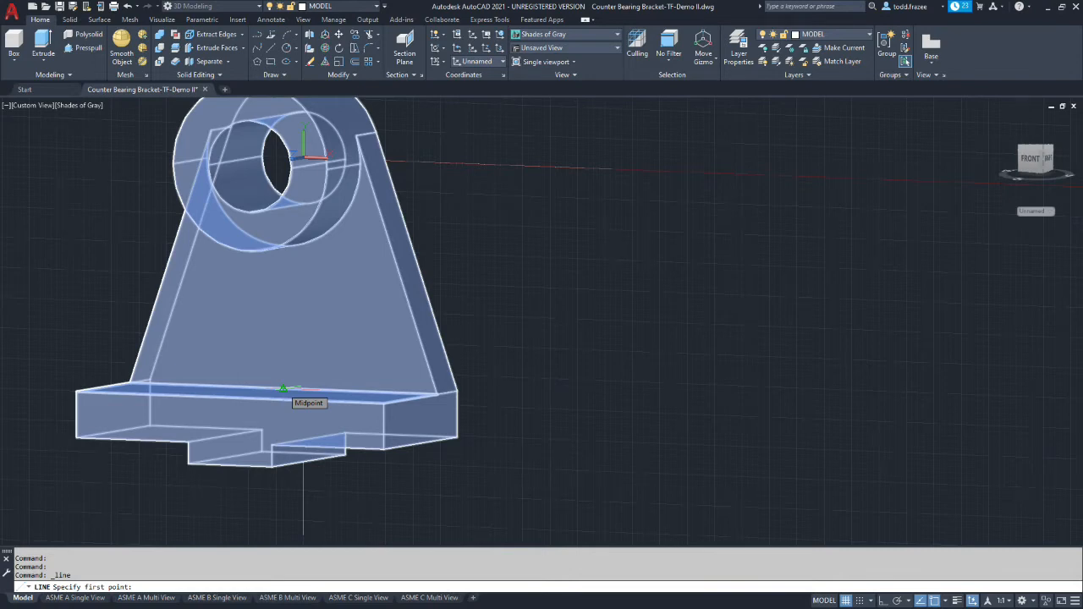
{"action": "left_click", "coordinate": [283, 389]}
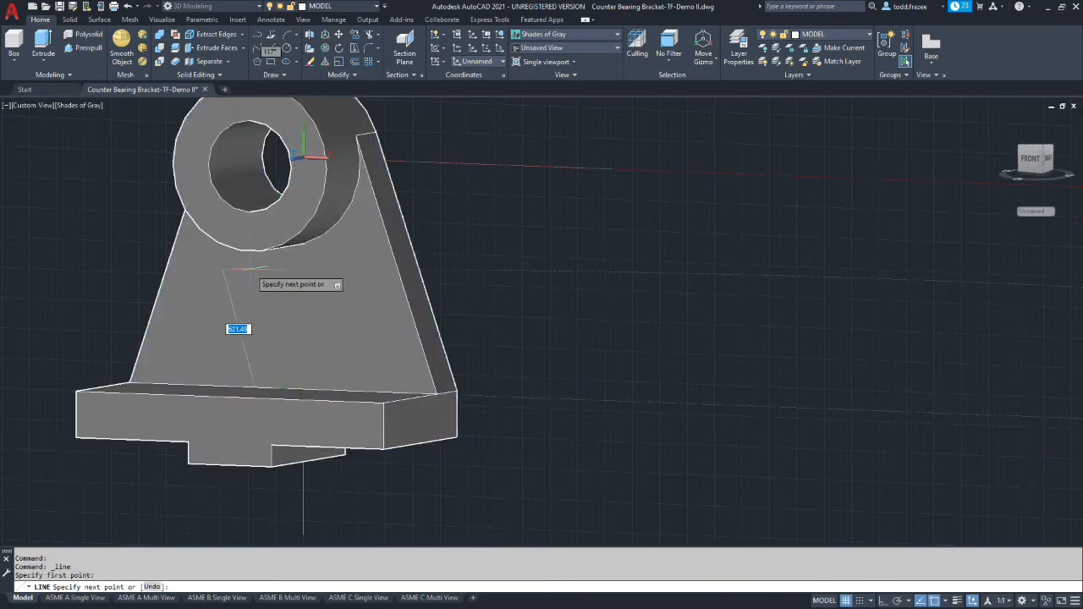
{"action": "middle_click_drag", "start_coordinate": [244, 270], "coordinate": [292, 243], "text": "shift"}
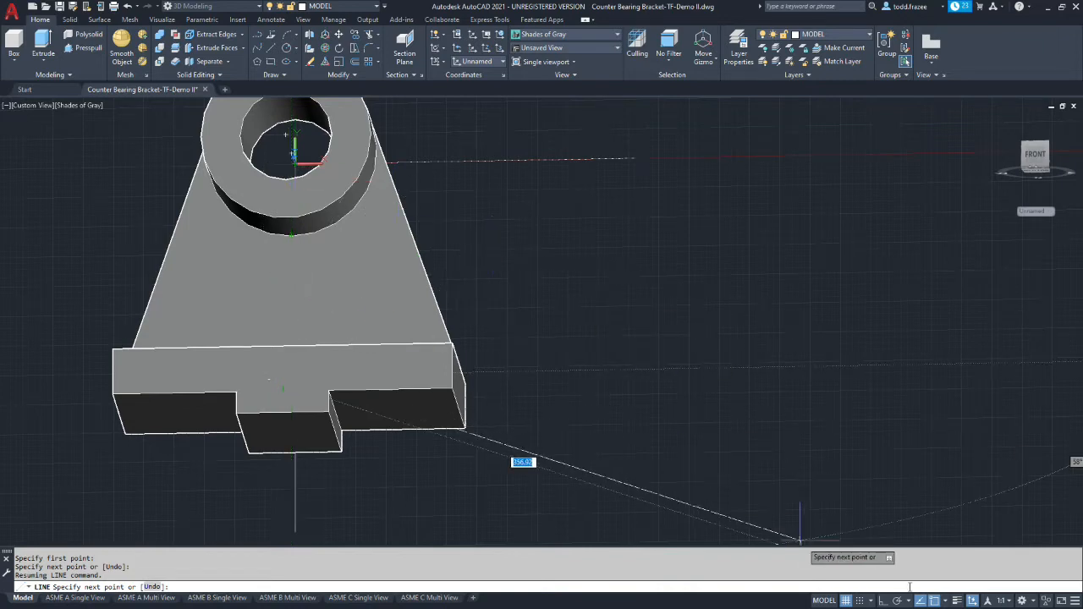
{"action": "left_click", "coordinate": [884, 602]}
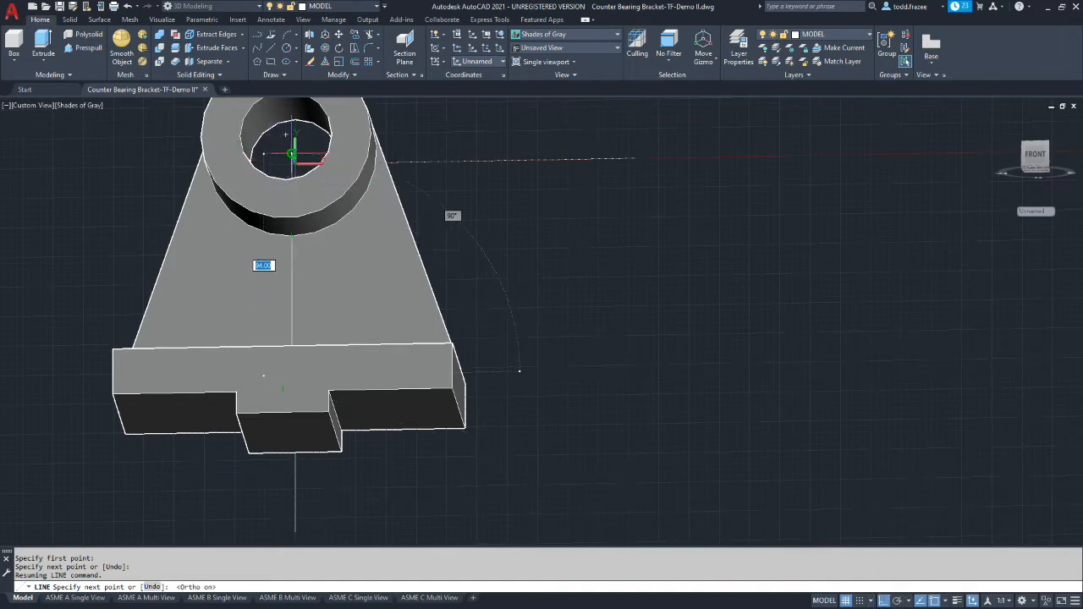
{"action": "key", "text": "Escape"}
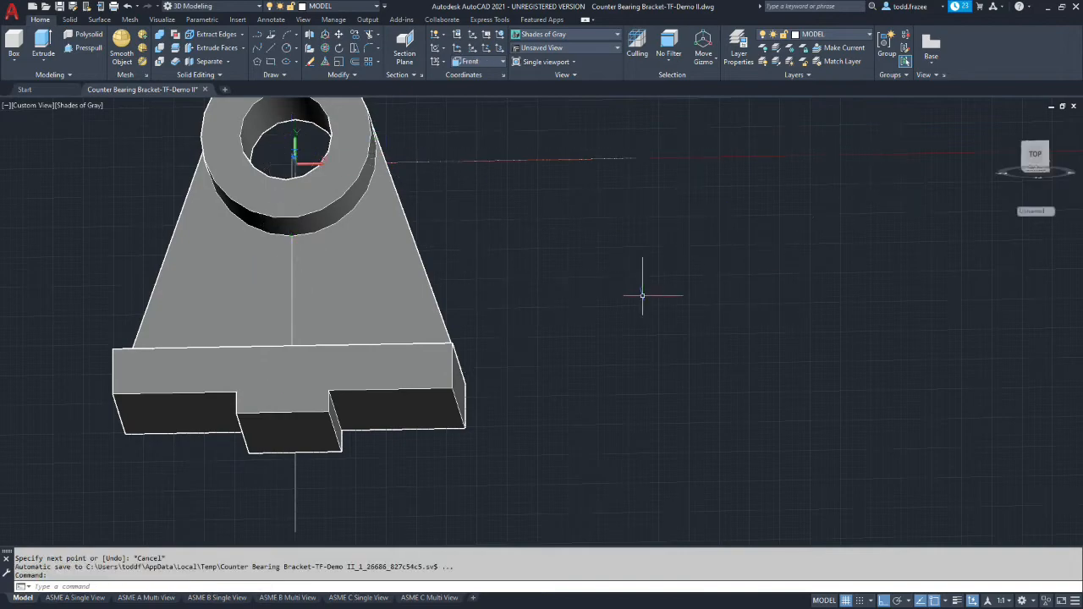
Offset the vertical centre line by 9.5 to both sides on the front face of the web
{"action": "middle_click_drag", "start_coordinate": [538, 252], "coordinate": [532, 302], "text": "shift"}
{"action": "scroll", "coordinate": [531, 299], "scroll_direction": "up", "scroll_amount": 2}
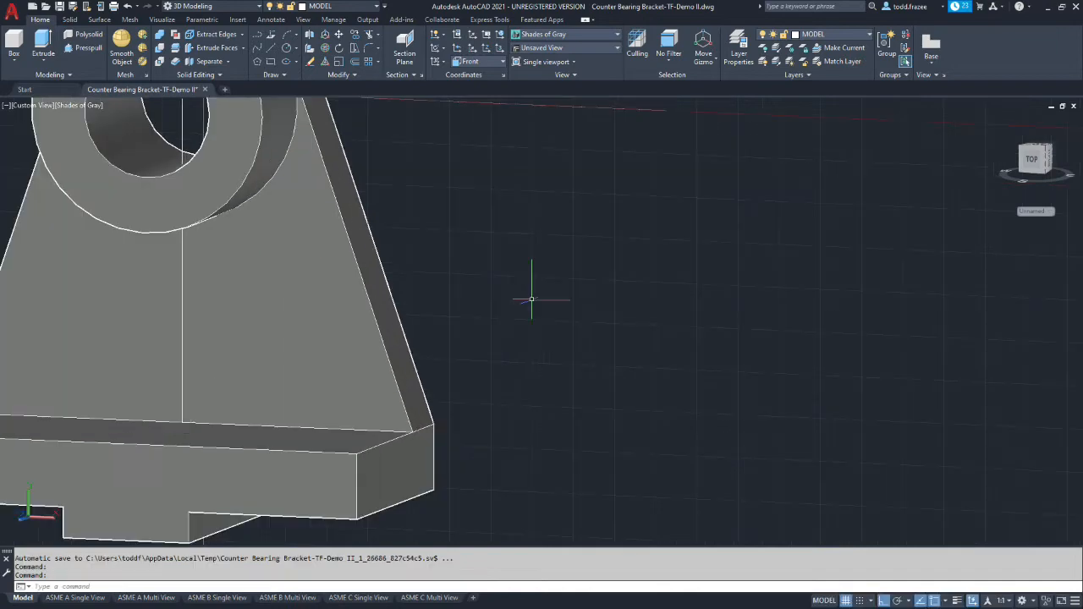
{"action": "scroll", "coordinate": [254, 287], "scroll_direction": "down", "scroll_amount": 3}
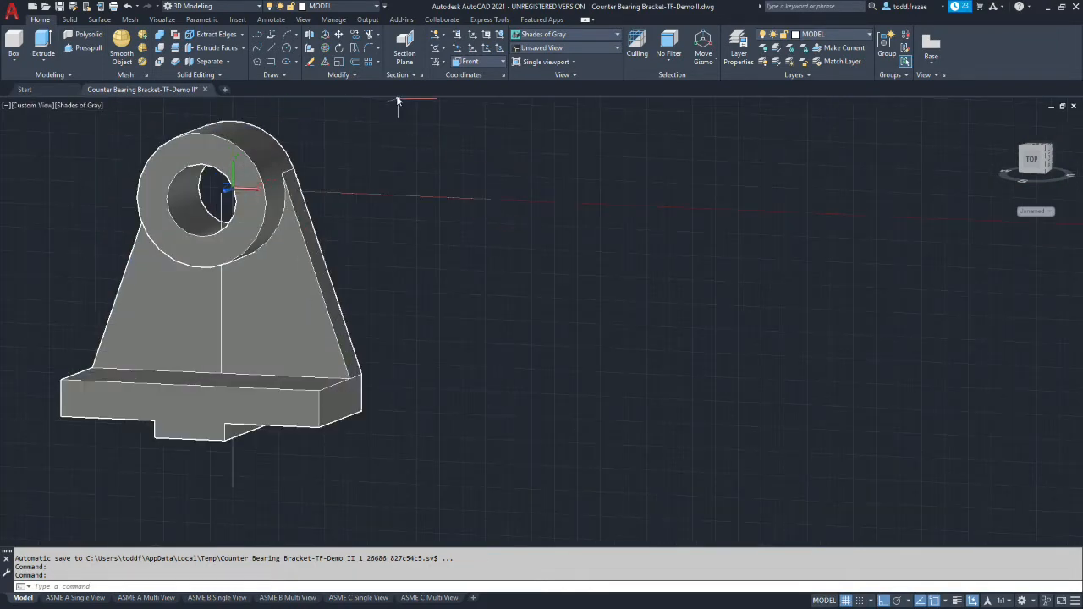
{"action": "left_click", "coordinate": [355, 61]}
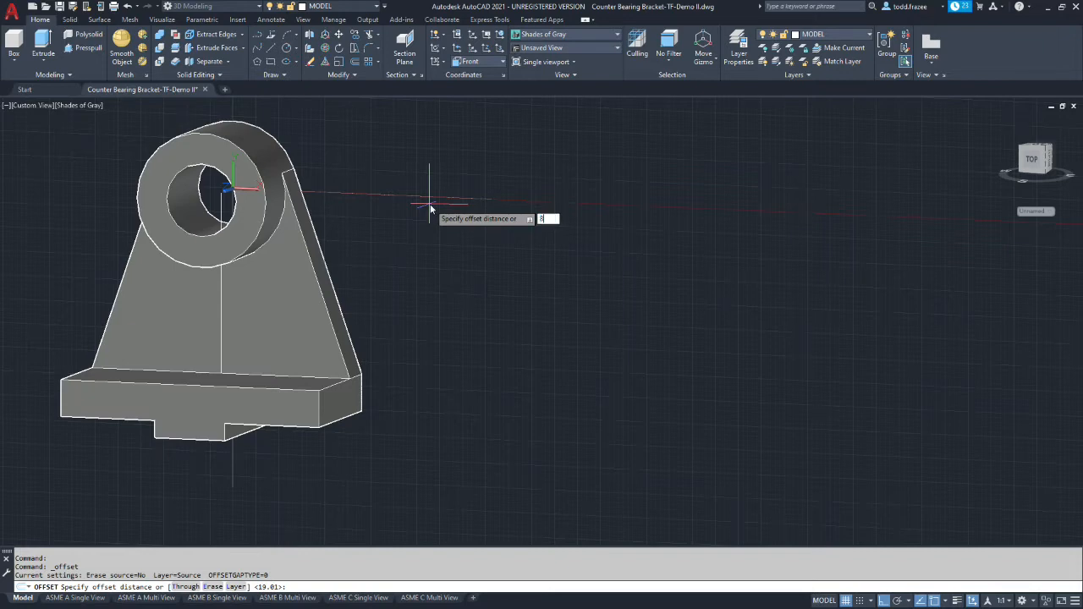
{"action": "key", "text": "Return"}
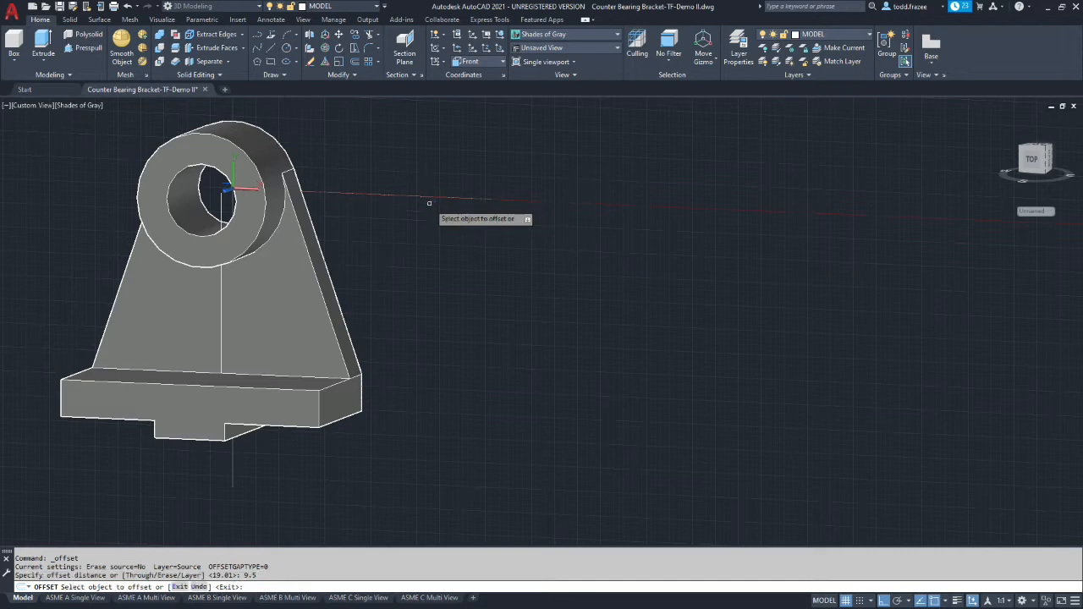
{"action": "left_click", "coordinate": [220, 292]}
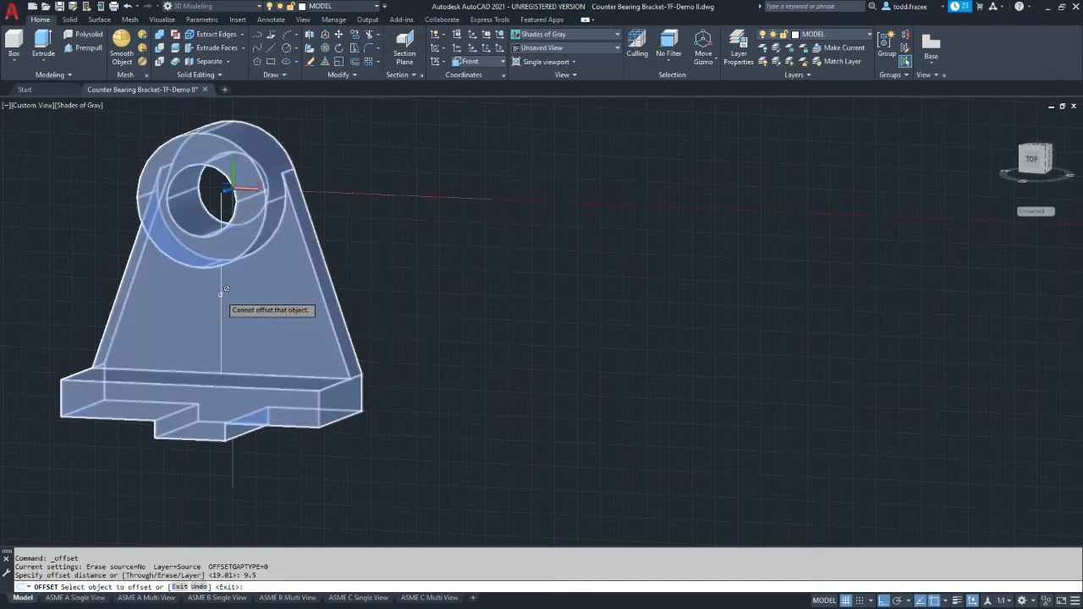
{"action": "left_click", "coordinate": [219, 293]}
{"action": "left_click", "coordinate": [222, 293]}
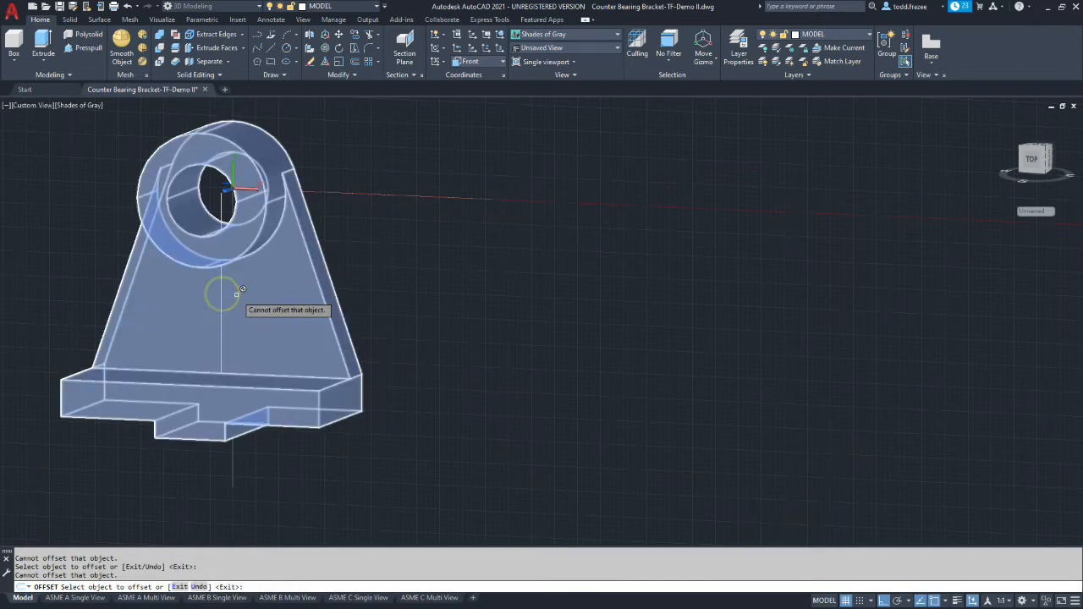
{"action": "left_click", "coordinate": [245, 291]}
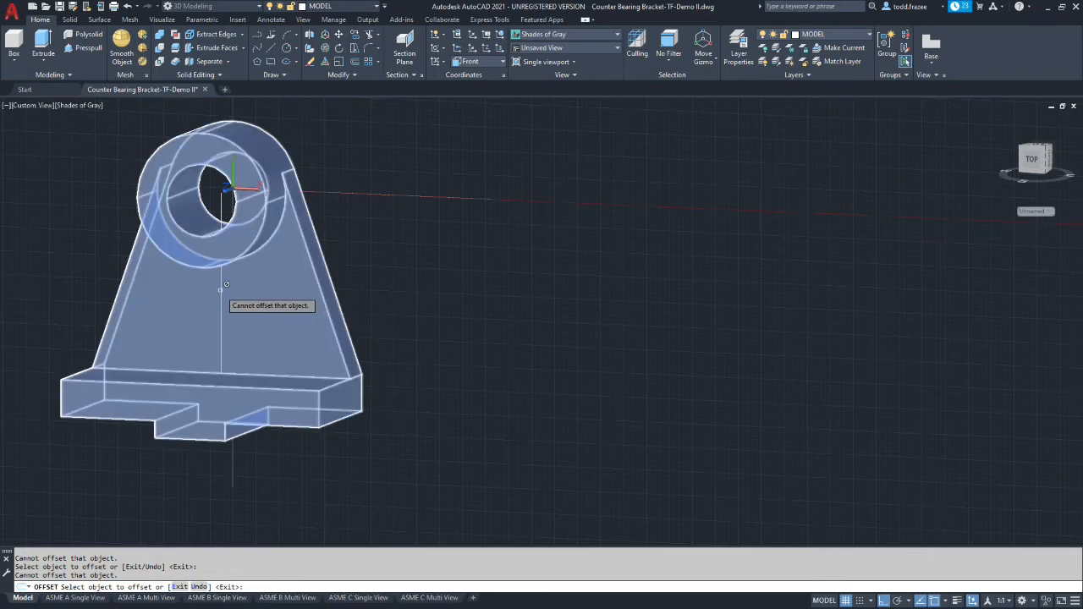
{"action": "left_click", "coordinate": [221, 194]}
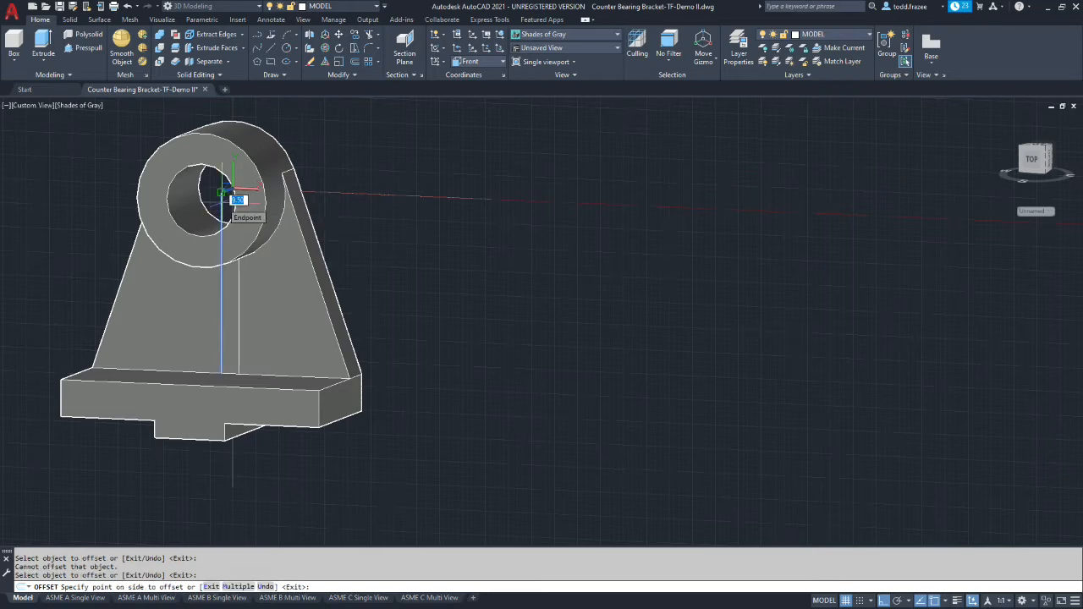
{"action": "left_click", "coordinate": [224, 193]}
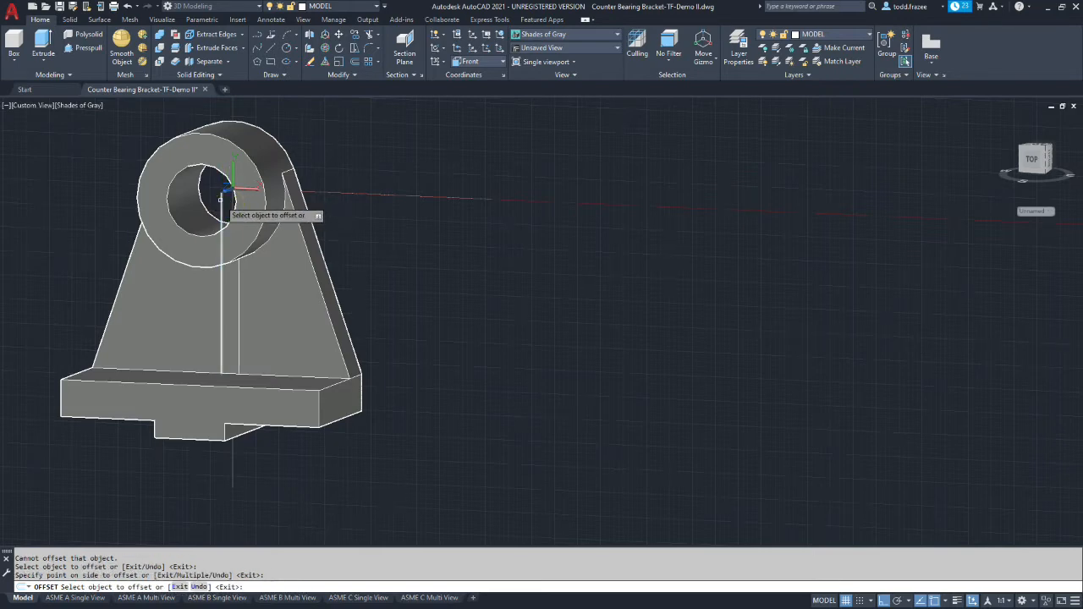
{"action": "left_click", "coordinate": [220, 195]}
{"action": "left_click", "coordinate": [214, 197]}
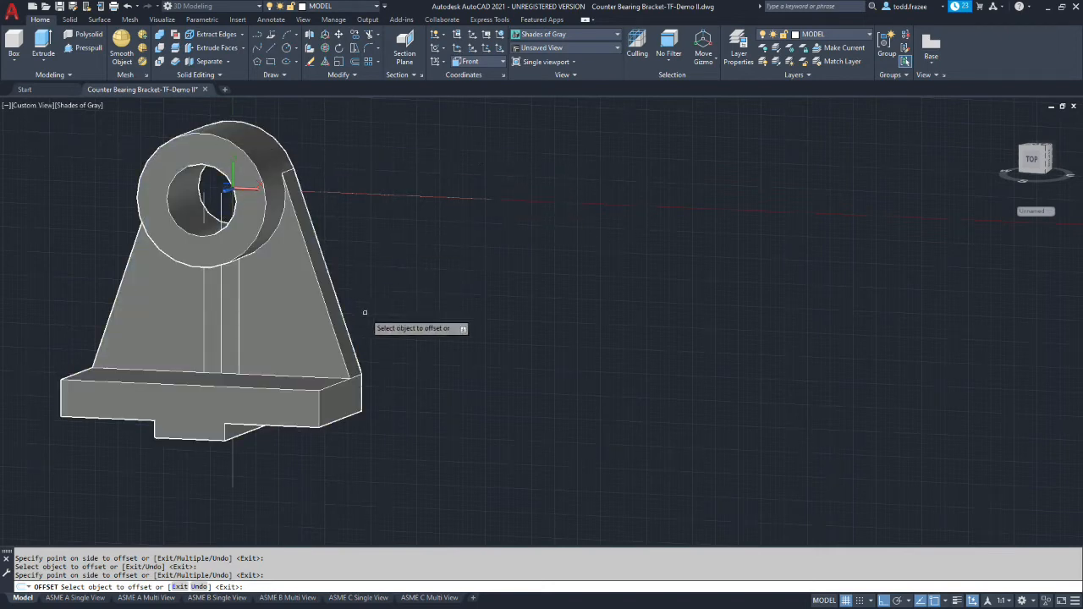
Draw a line along the base joining the lower ends of the two offset lines
{"action": "left_click", "coordinate": [272, 49]}
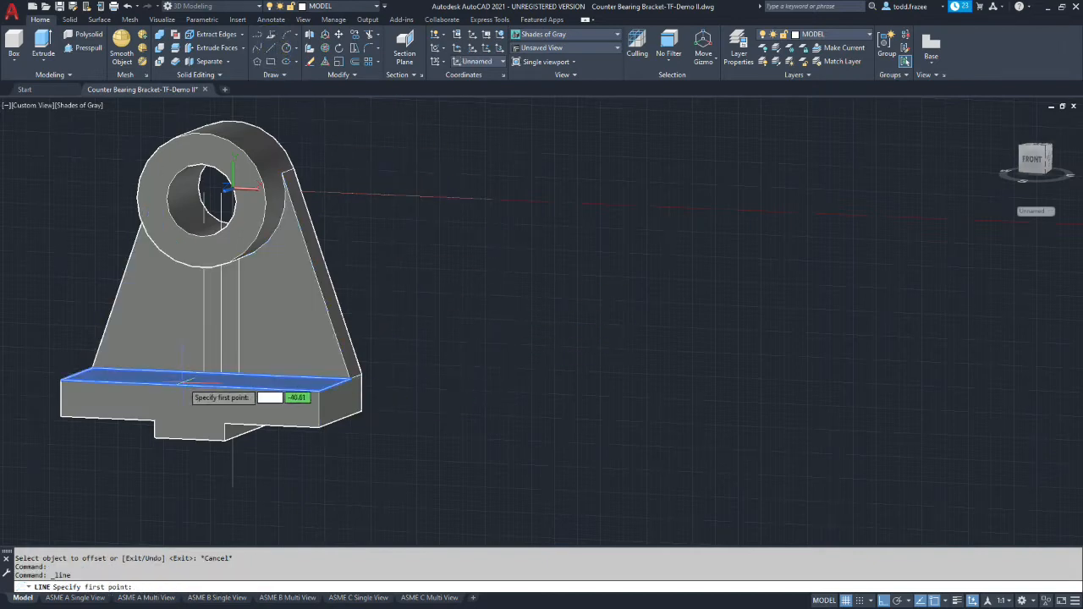
{"action": "scroll", "coordinate": [205, 364], "scroll_direction": "up", "scroll_amount": 5}
{"action": "left_click", "coordinate": [225, 363]}
{"action": "left_click", "coordinate": [316, 367]}
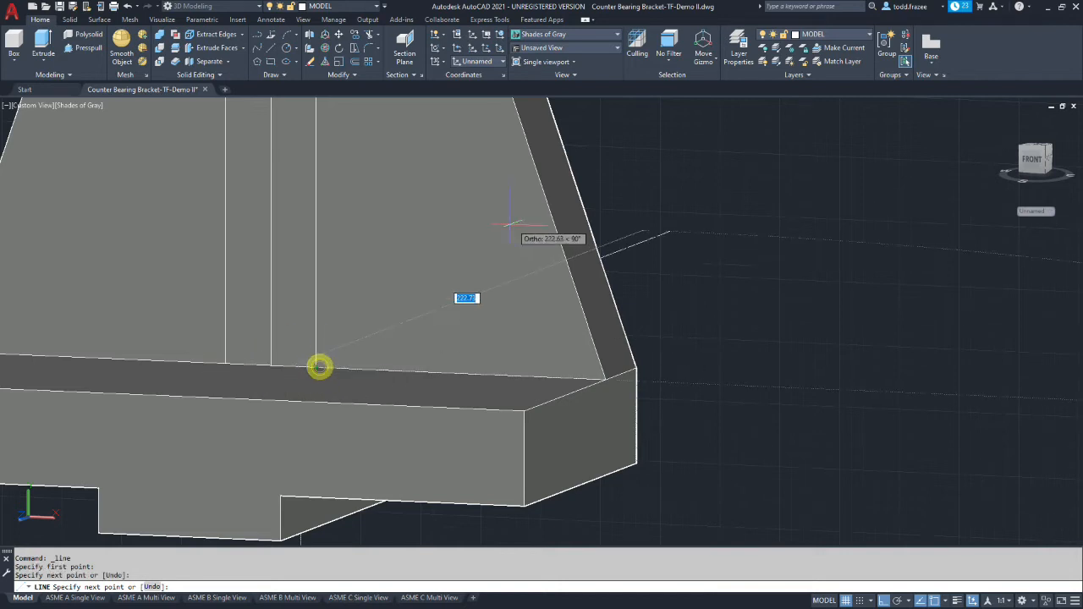
{"action": "key", "text": "Escape"}
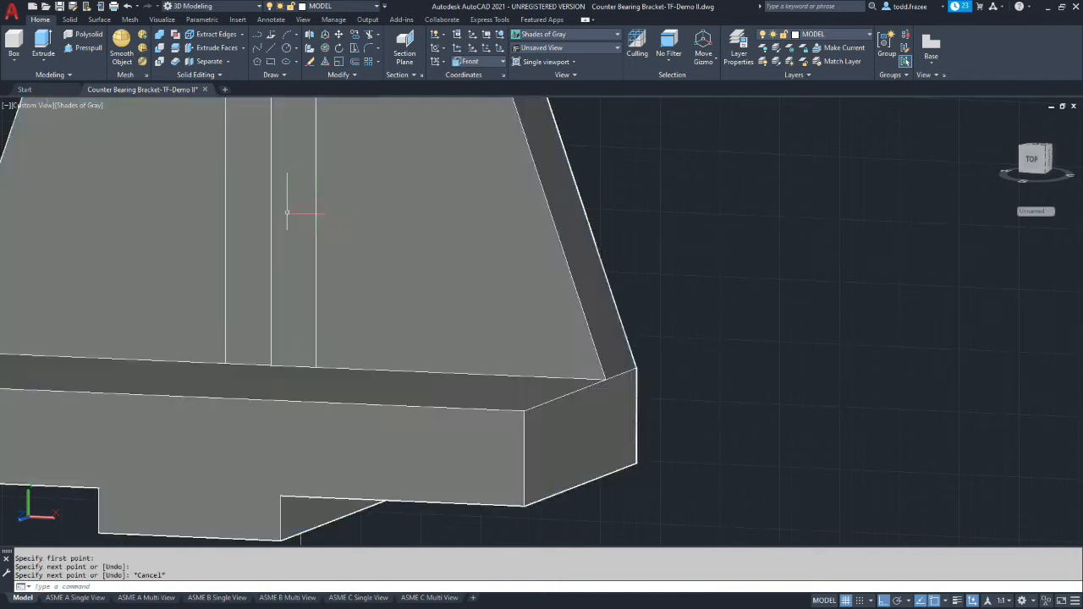
Set the visual style to 2D Wireframe
{"action": "scroll", "coordinate": [560, 216], "scroll_direction": "up", "scroll_amount": 2}
{"action": "scroll", "coordinate": [461, 197], "scroll_direction": "down", "scroll_amount": 8}
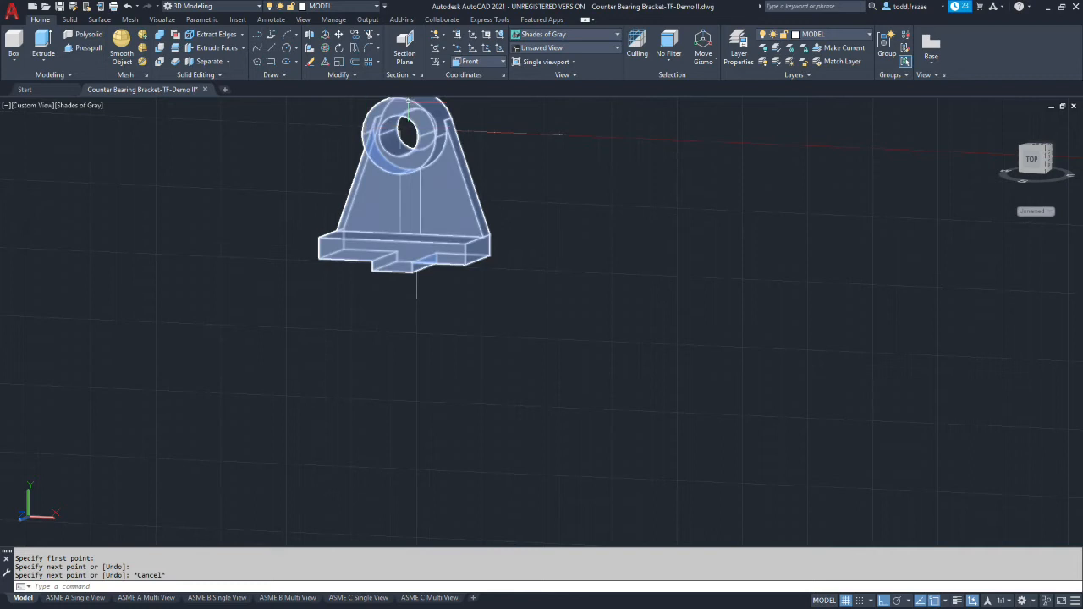
{"action": "scroll", "coordinate": [409, 127], "scroll_direction": "up", "scroll_amount": 3}
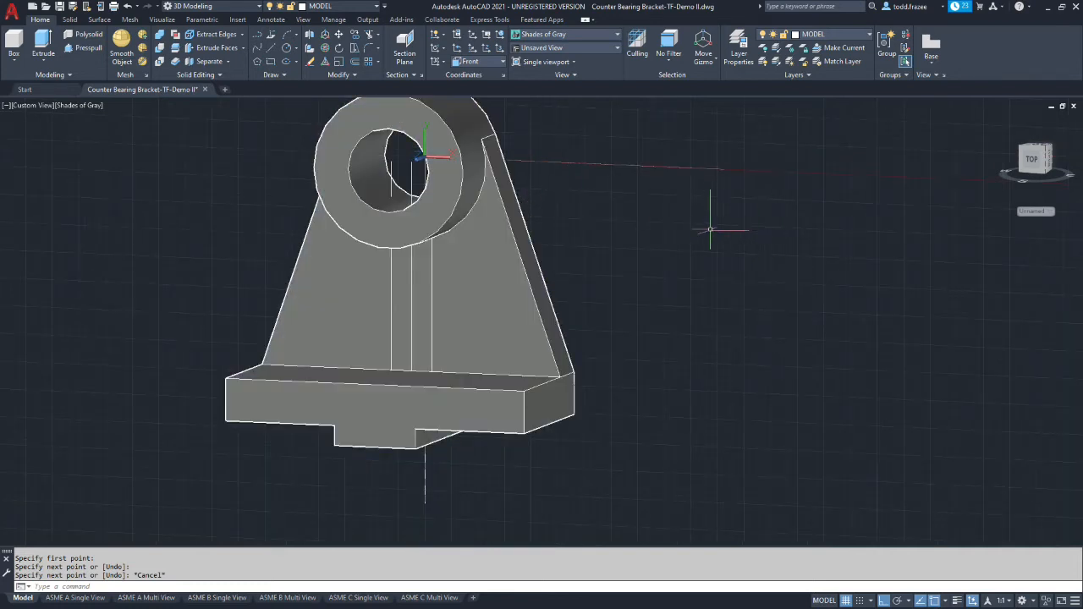
{"action": "left_click", "coordinate": [618, 37]}
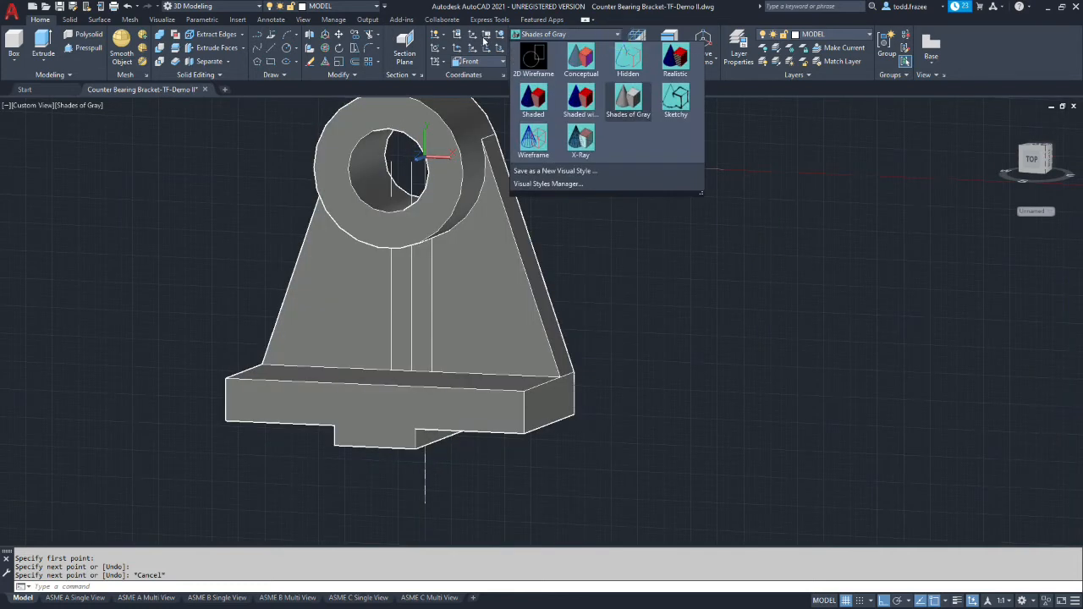
{"action": "left_click", "coordinate": [533, 60]}
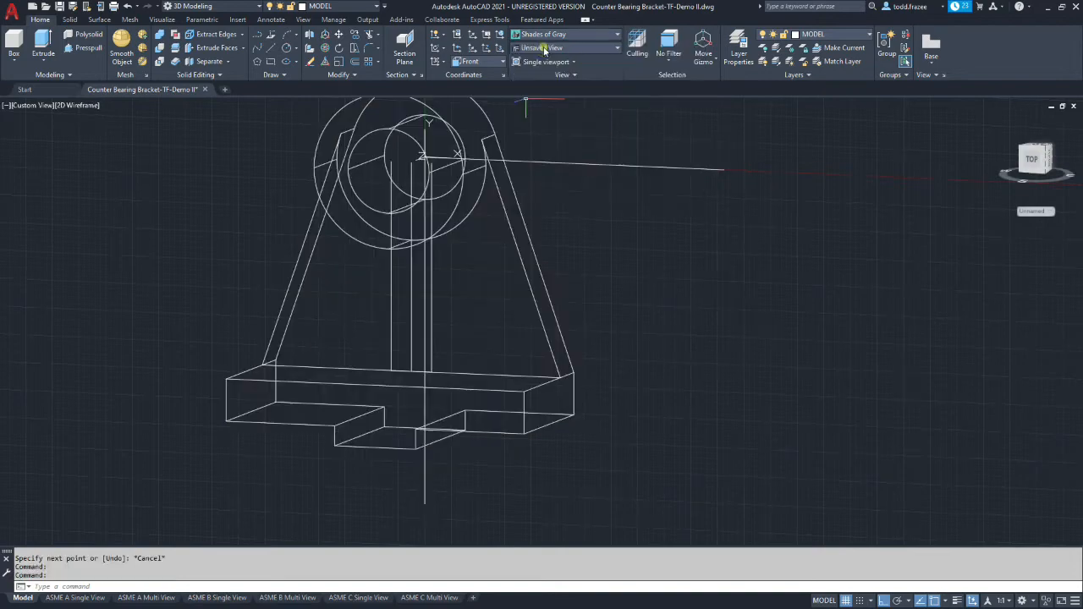
{"action": "middle_click_drag", "start_coordinate": [553, 258], "coordinate": [579, 217], "text": "shift"}
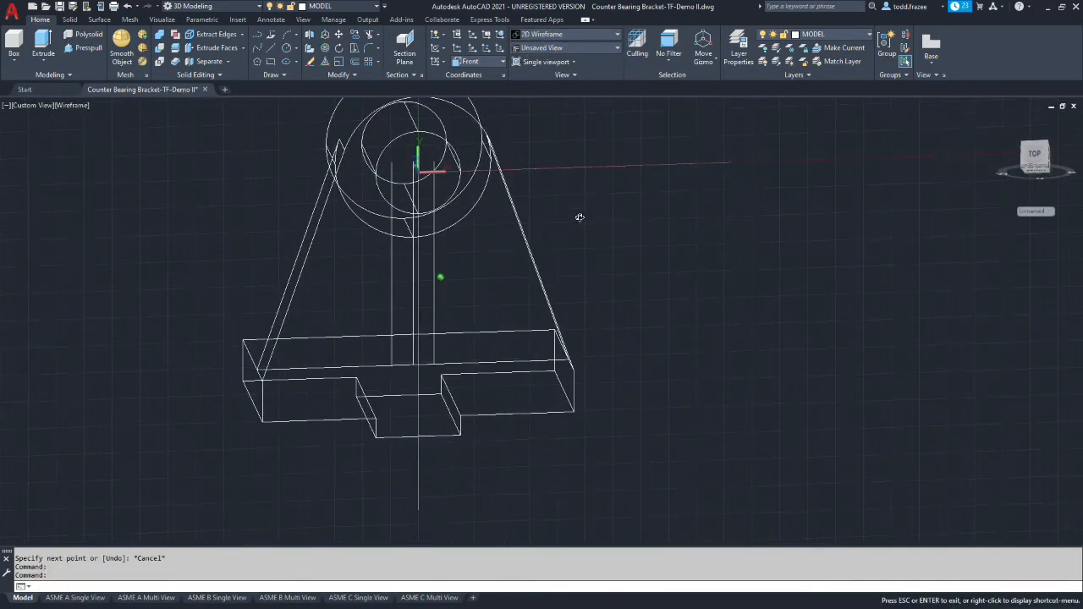
{"action": "scroll", "coordinate": [407, 239], "scroll_direction": "down", "scroll_amount": 4}
{"action": "scroll", "coordinate": [407, 239], "scroll_direction": "up", "scroll_amount": 12}
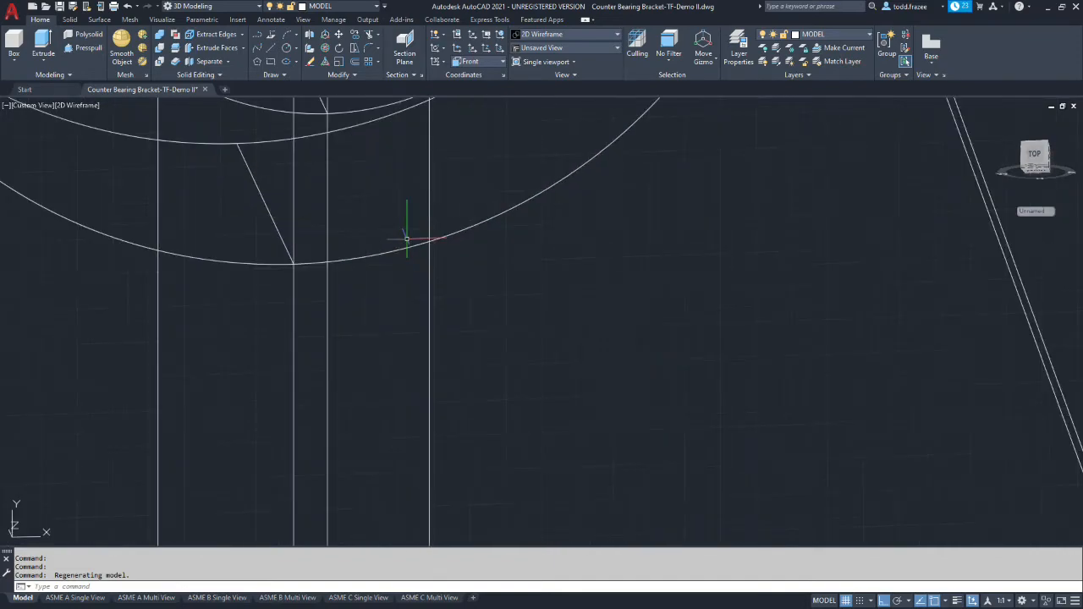
{"action": "scroll", "coordinate": [423, 243], "scroll_direction": "up", "scroll_amount": 2}
{"action": "scroll", "coordinate": [426, 242], "scroll_direction": "down", "scroll_amount": 4}
{"action": "scroll", "coordinate": [435, 259], "scroll_direction": "up", "scroll_amount": 1}
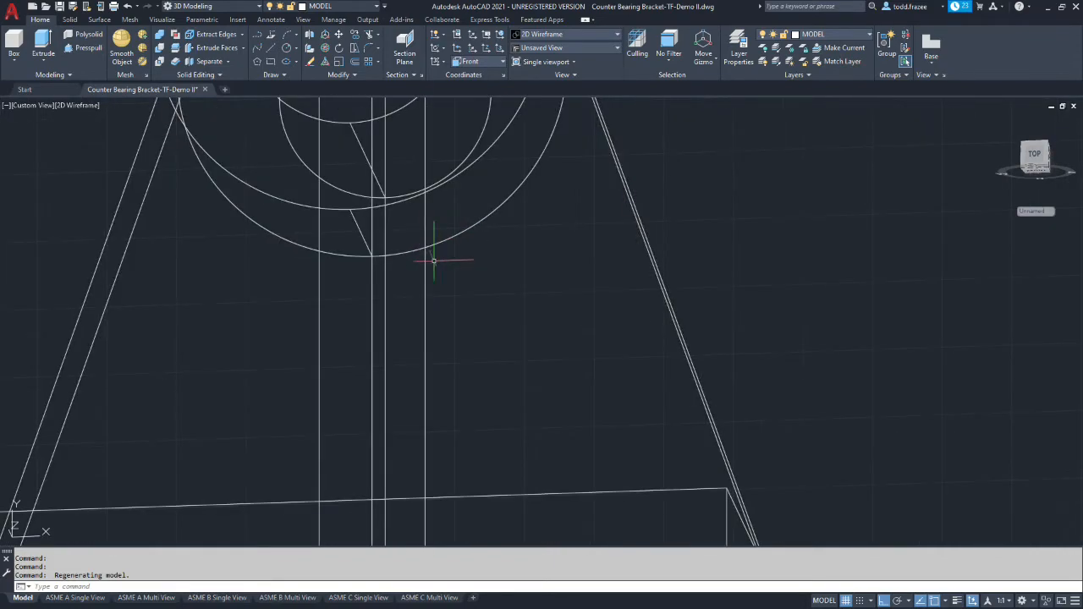
{"action": "scroll", "coordinate": [397, 284], "scroll_direction": "down", "scroll_amount": 4}
{"action": "scroll", "coordinate": [508, 284], "scroll_direction": "up", "scroll_amount": 2}
{"action": "middle_click_drag", "start_coordinate": [568, 285], "coordinate": [607, 302], "text": "shift"}
{"action": "type", "text": "tr"}
{"action": "key", "text": "Return"}
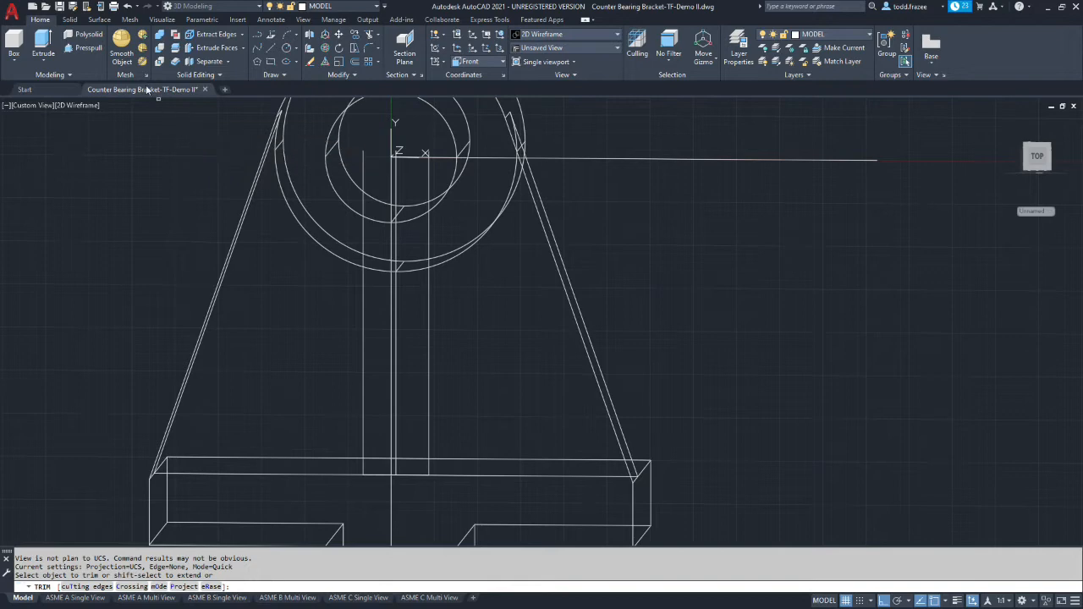
Start a centre-radius circle and turn on the Center object snap
{"action": "left_click", "coordinate": [288, 48]}
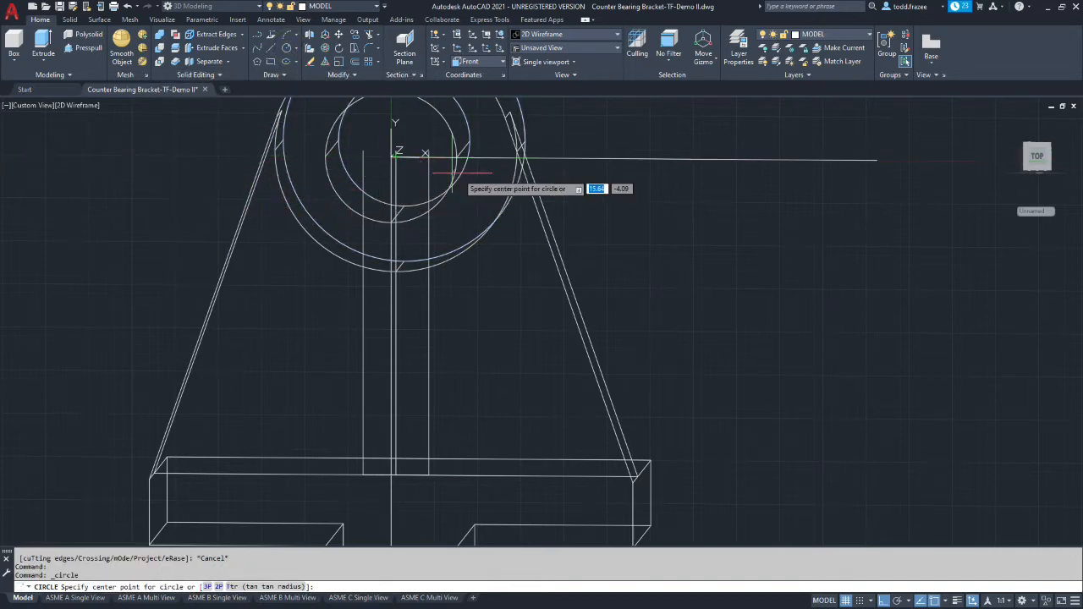
{"action": "left_click", "coordinate": [935, 600]}
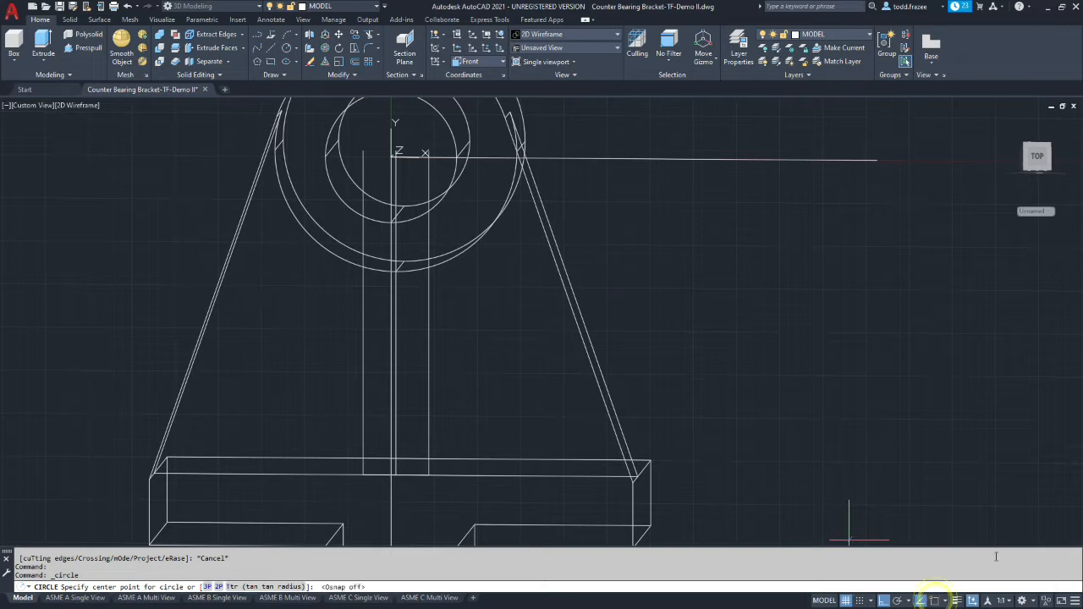
{"action": "left_click", "coordinate": [942, 601]}
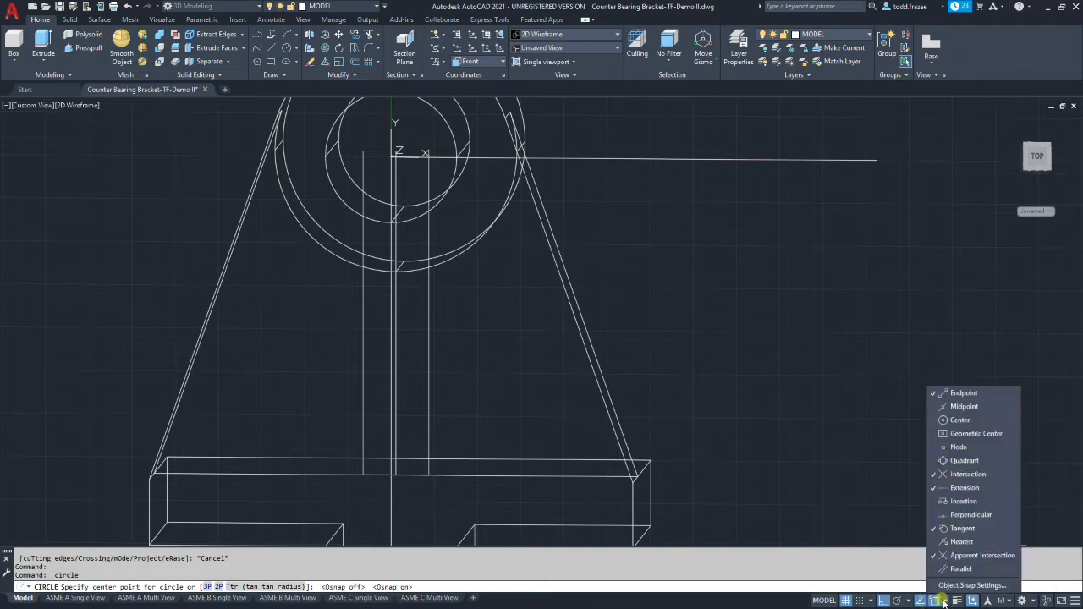
{"action": "left_click", "coordinate": [963, 419]}
{"action": "left_click", "coordinate": [783, 300]}
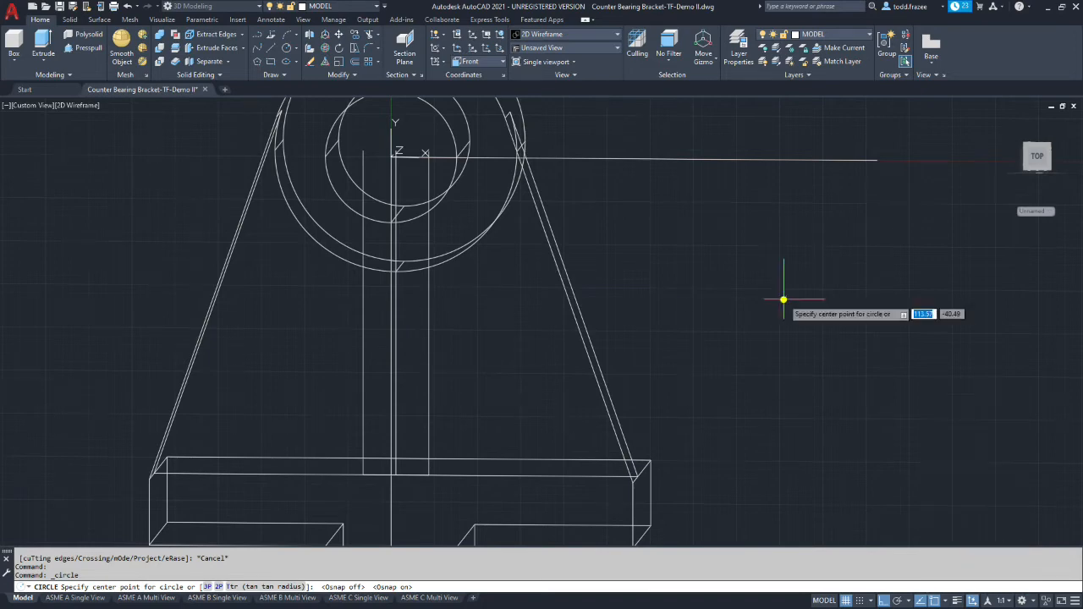
Draw a circle centred on the hub, with its radius reaching the hub's outer edge
{"action": "left_click", "coordinate": [396, 152]}
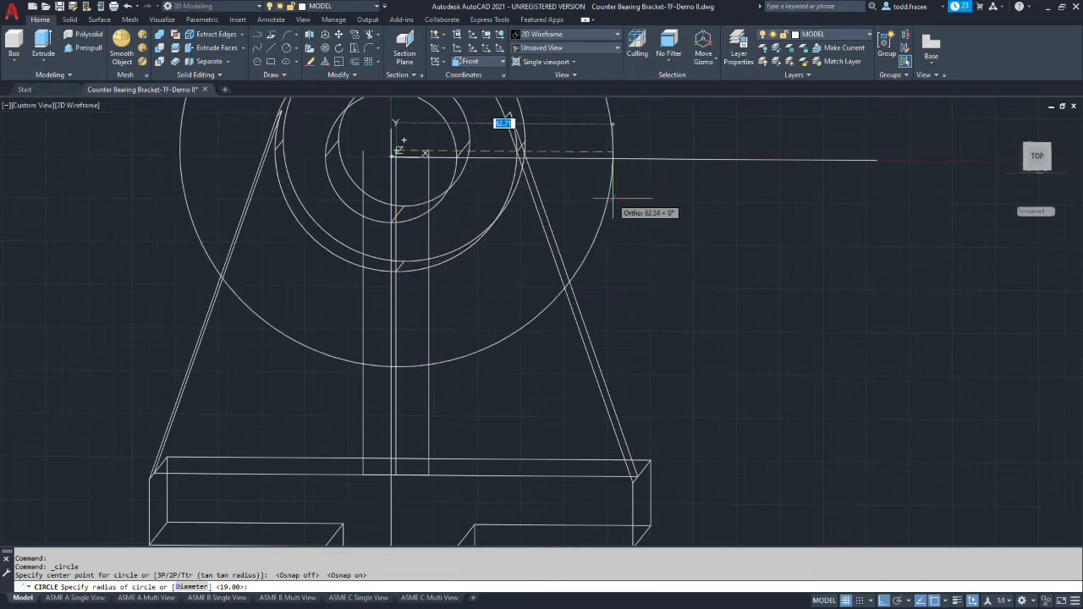
{"action": "middle_click_drag", "start_coordinate": [612, 199], "coordinate": [598, 204]}
{"action": "middle_click_drag", "start_coordinate": [496, 126], "coordinate": [512, 189], "text": "shift"}
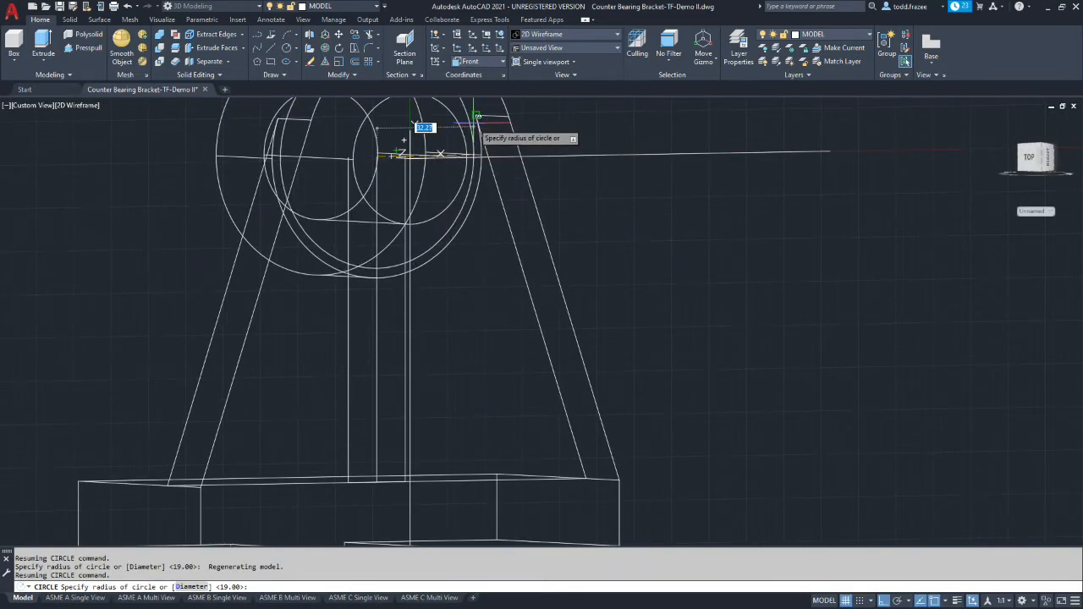
{"action": "left_click", "coordinate": [473, 124]}
{"action": "key", "text": "Escape"}
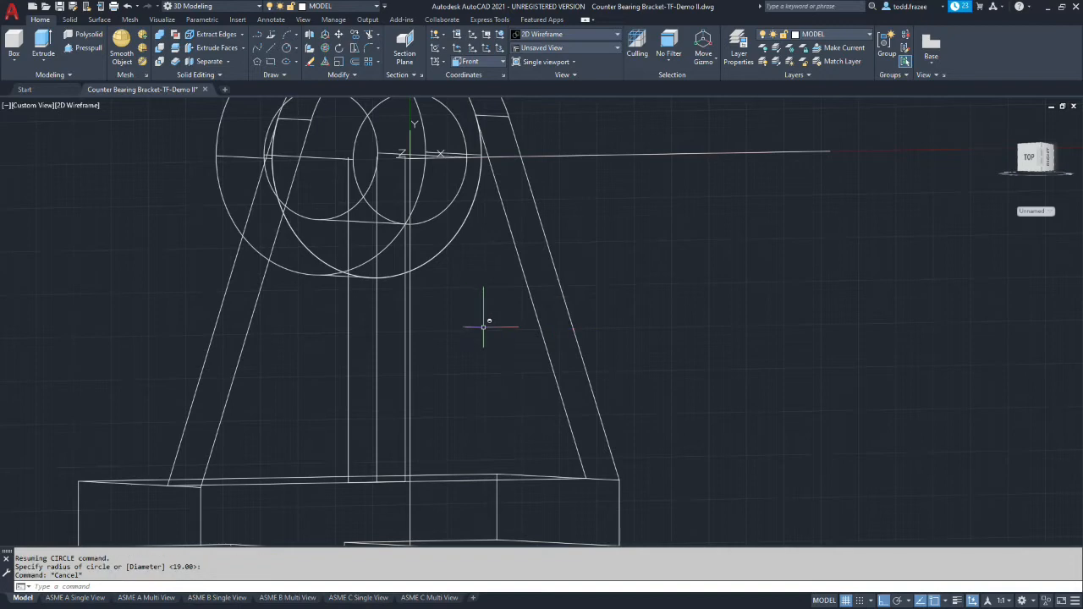
Trim the circle outside the two 9.5 offset lines and cut off both lines' upper parts above the circle
{"action": "middle_click_drag", "start_coordinate": [463, 338], "coordinate": [537, 290], "text": "shift"}
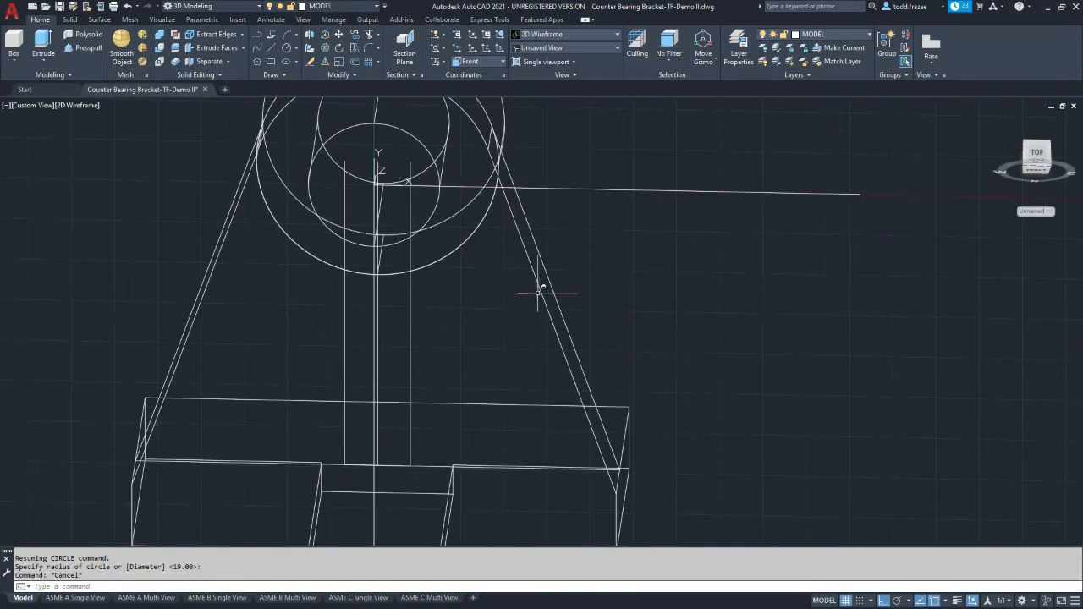
{"action": "scroll", "coordinate": [447, 318], "scroll_direction": "up", "scroll_amount": 2}
{"action": "scroll", "coordinate": [358, 266], "scroll_direction": "down", "scroll_amount": 3}
{"action": "scroll", "coordinate": [314, 208], "scroll_direction": "up", "scroll_amount": 3}
{"action": "scroll", "coordinate": [316, 211], "scroll_direction": "down", "scroll_amount": 1}
{"action": "scroll", "coordinate": [315, 212], "scroll_direction": "down", "scroll_amount": 2}
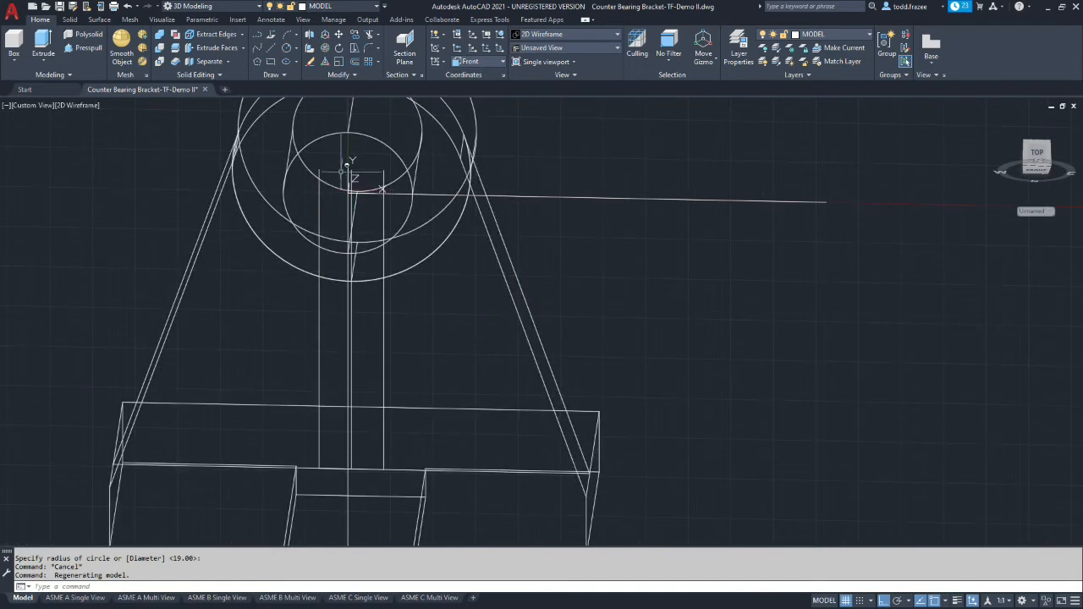
{"action": "left_click", "coordinate": [371, 37]}
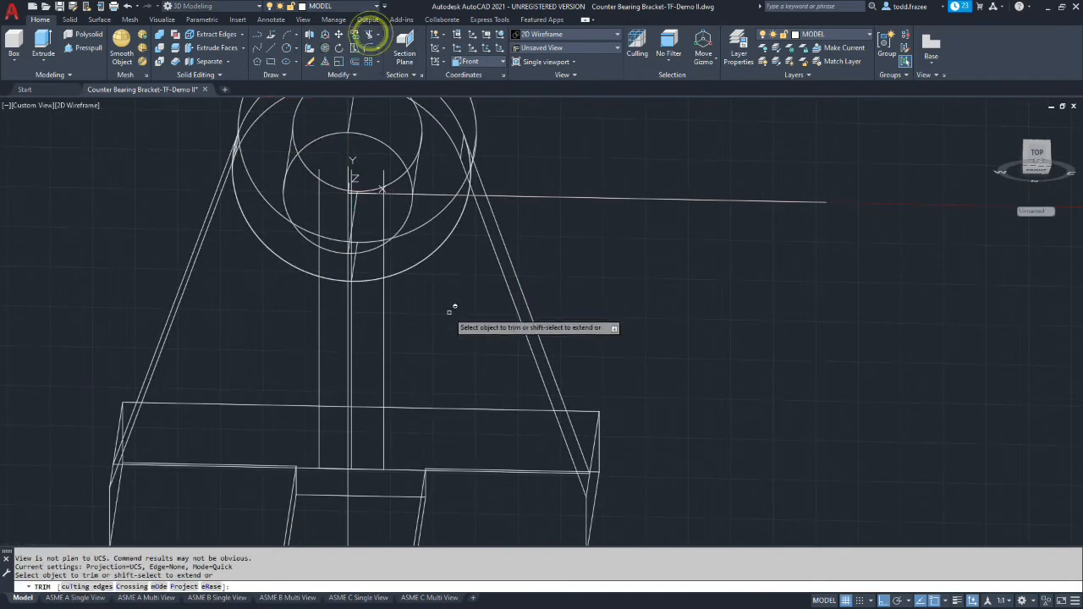
{"action": "left_click", "coordinate": [434, 252]}
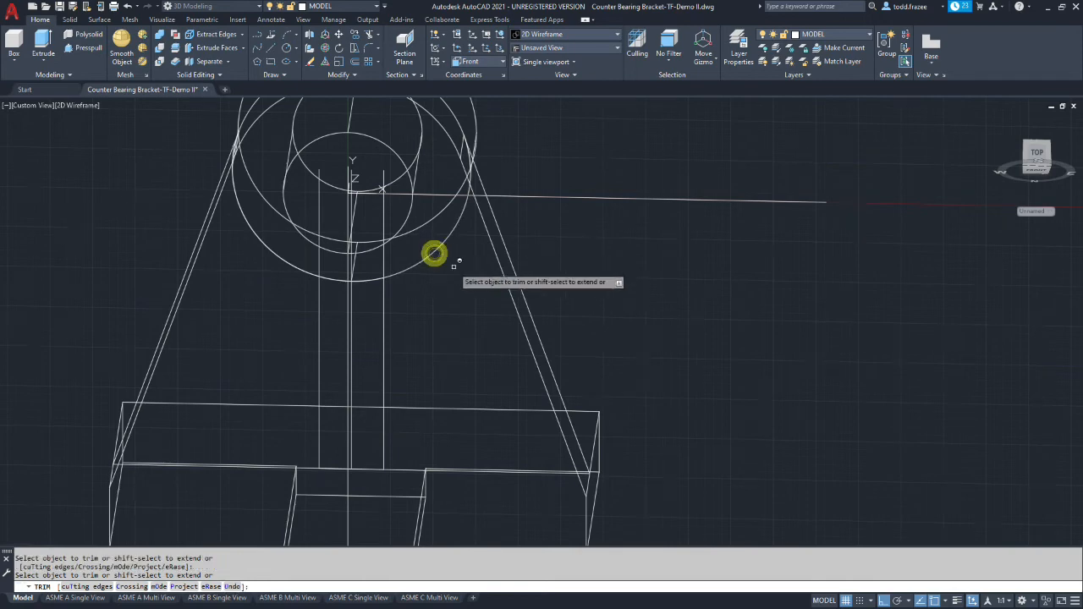
{"action": "left_click", "coordinate": [298, 269]}
{"action": "left_click", "coordinate": [316, 201]}
{"action": "left_click", "coordinate": [383, 205]}
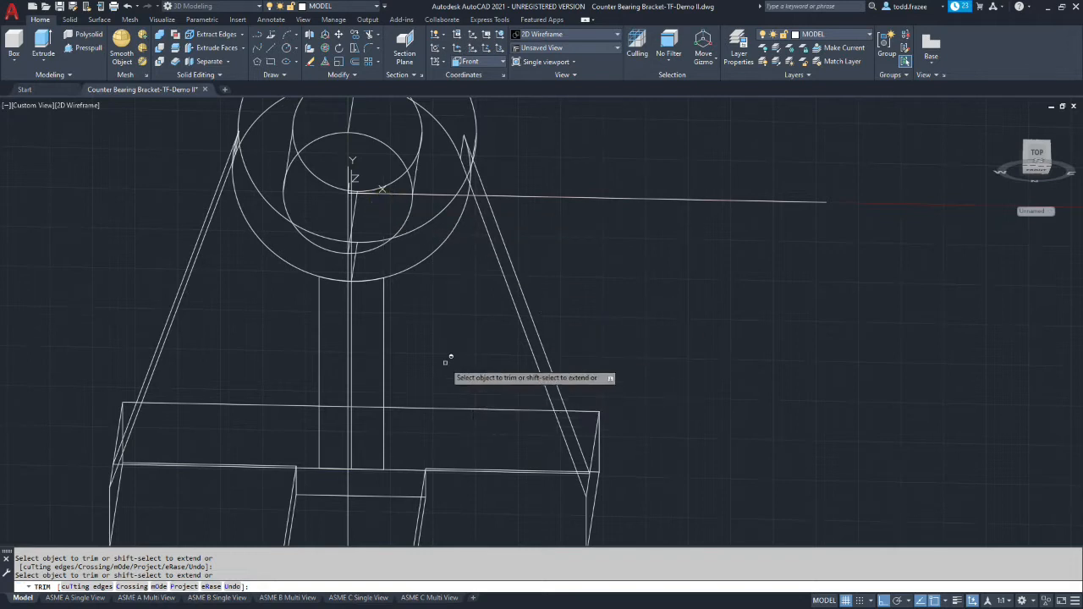
Draw a straight line joining the upper ends of the two trimmed vertical lines
{"action": "left_click", "coordinate": [272, 47]}
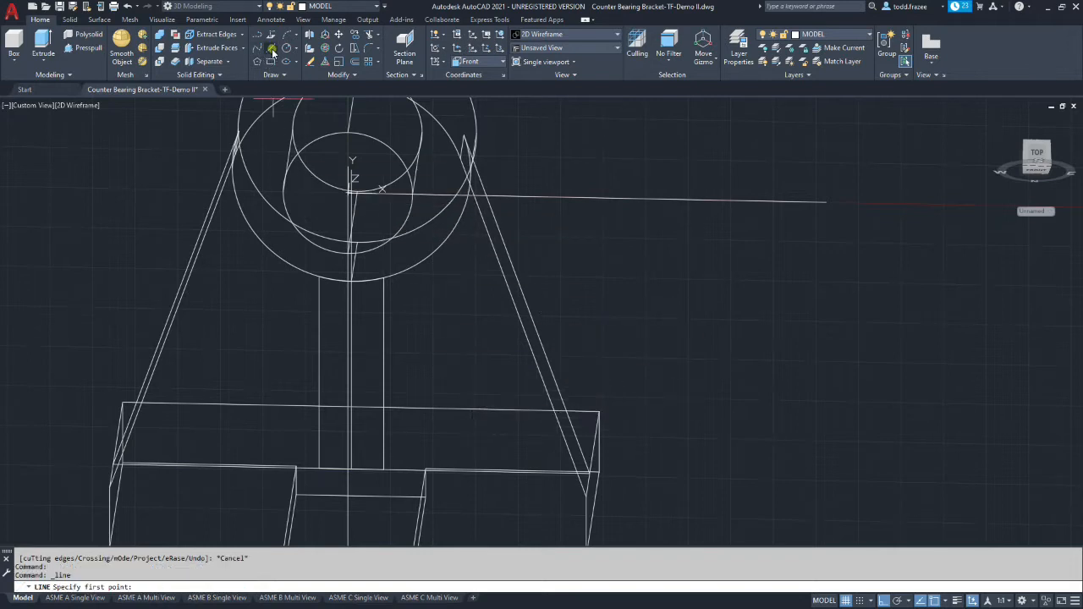
{"action": "left_click", "coordinate": [378, 289]}
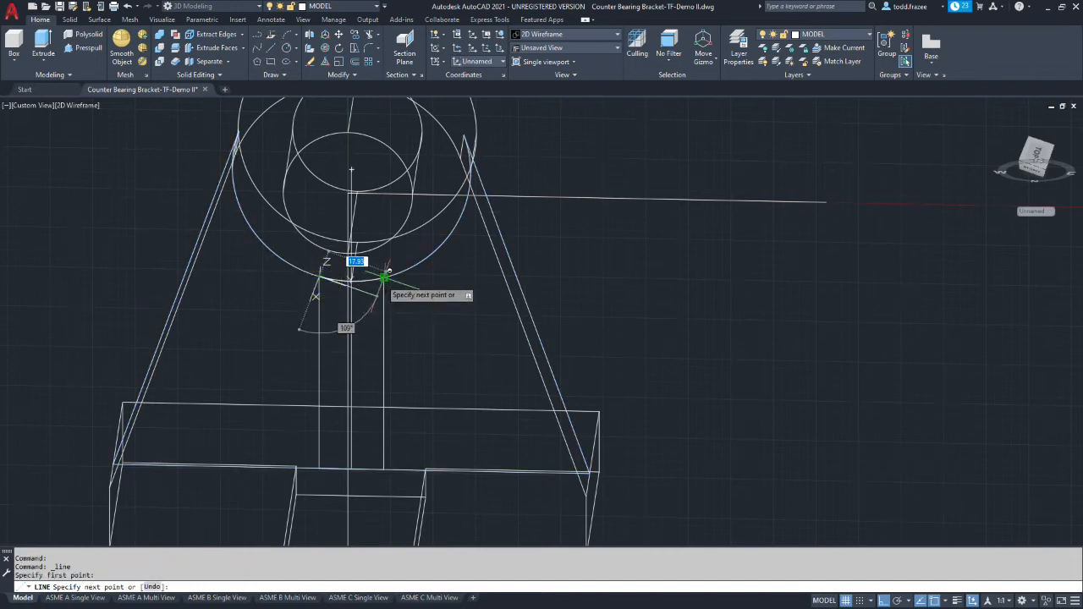
{"action": "left_click", "coordinate": [380, 277]}
{"action": "key", "text": "Escape"}
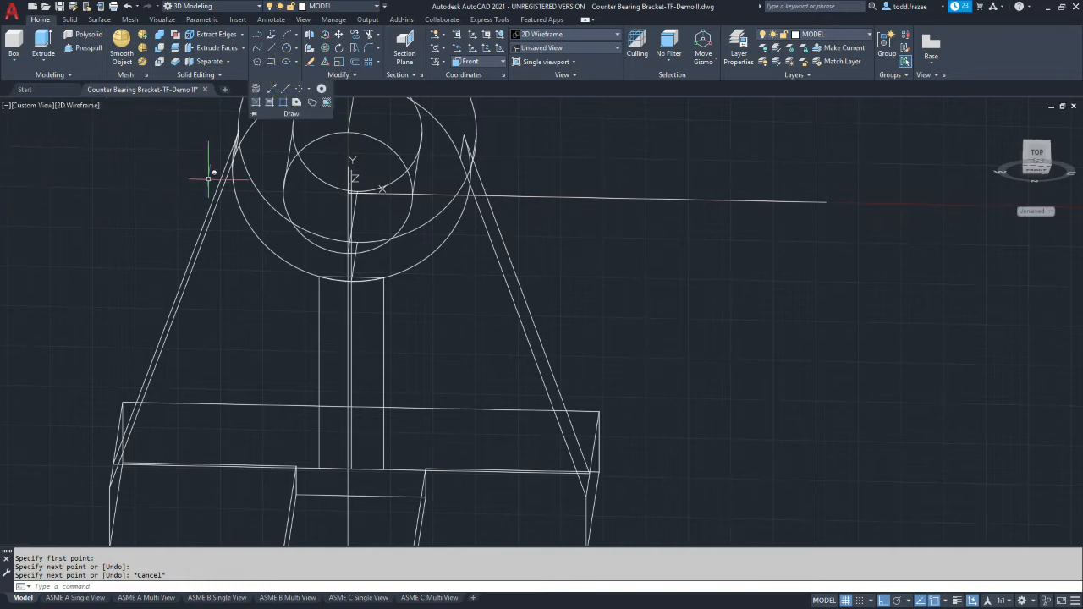
Create a region from the two vertical lines, the base line and the arc beneath the hub
{"action": "left_click", "coordinate": [284, 75]}
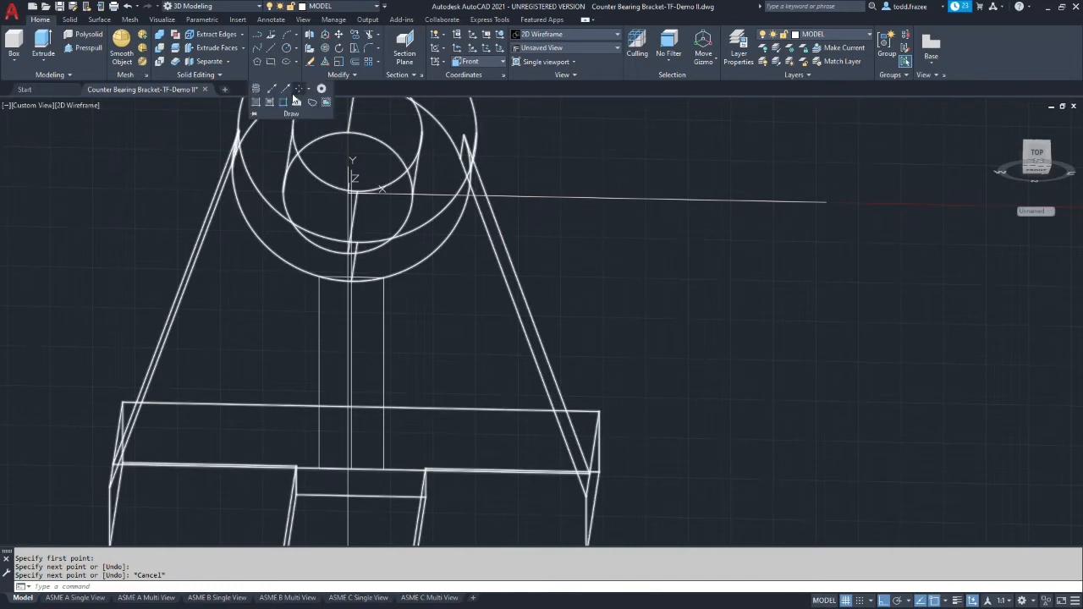
{"action": "left_click", "coordinate": [296, 100]}
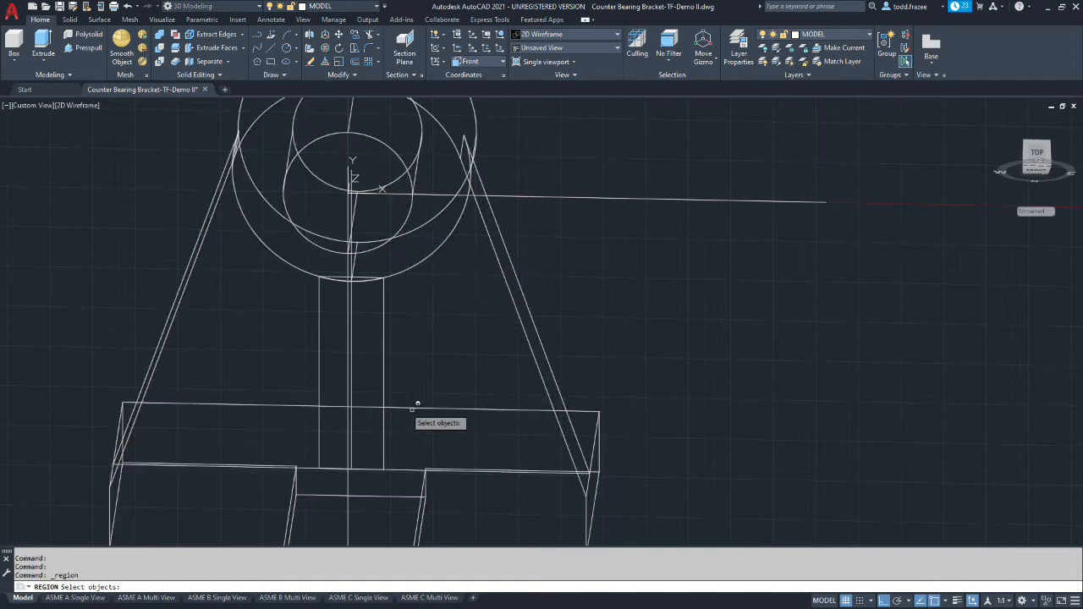
{"action": "left_click", "coordinate": [384, 321]}
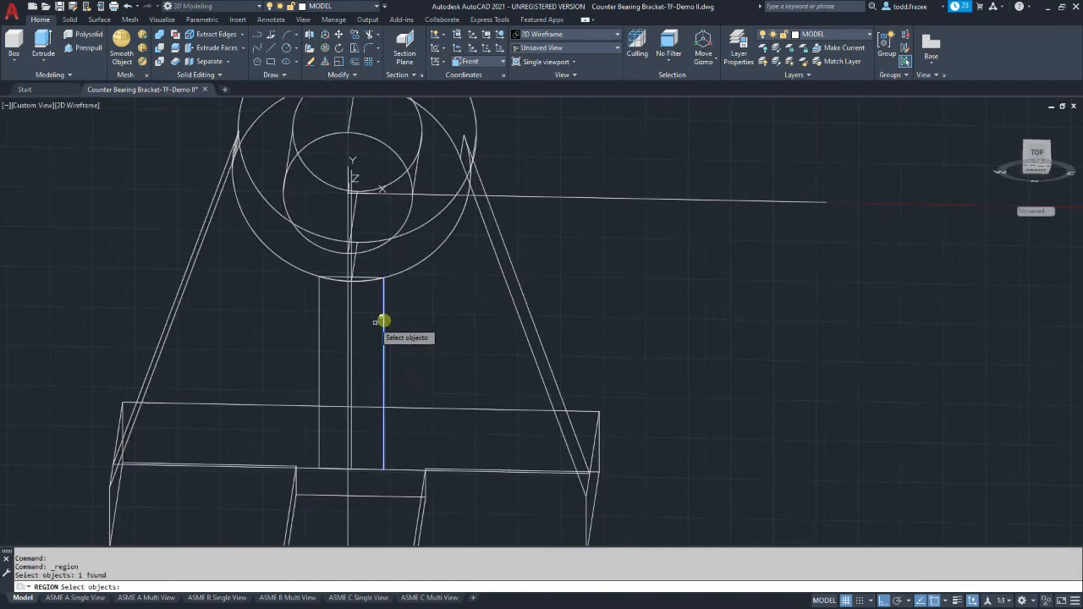
{"action": "left_click", "coordinate": [319, 308]}
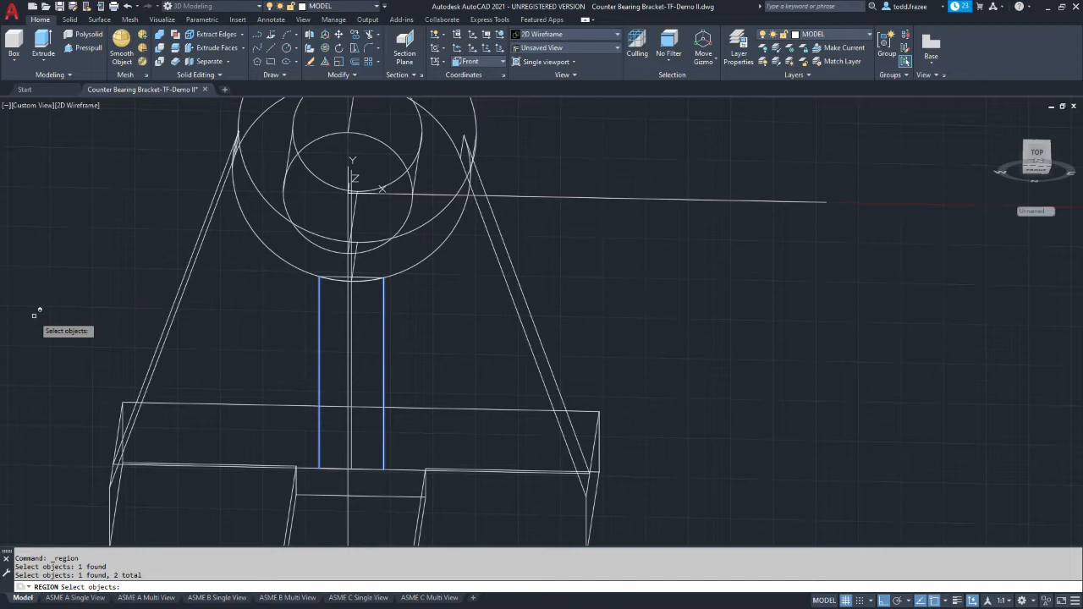
{"action": "left_click", "coordinate": [332, 467]}
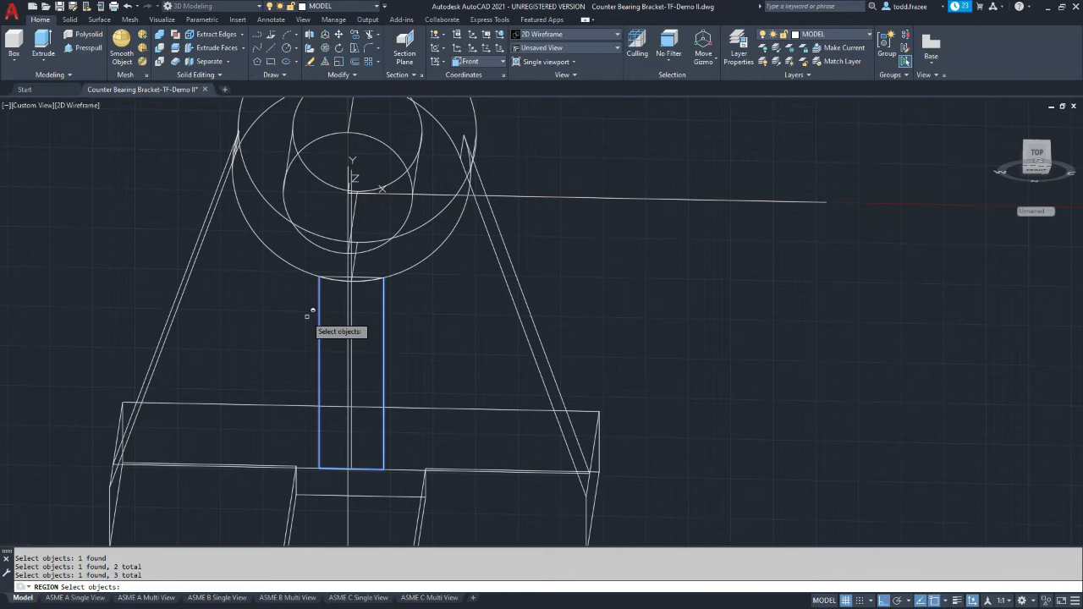
{"action": "left_click", "coordinate": [365, 279]}
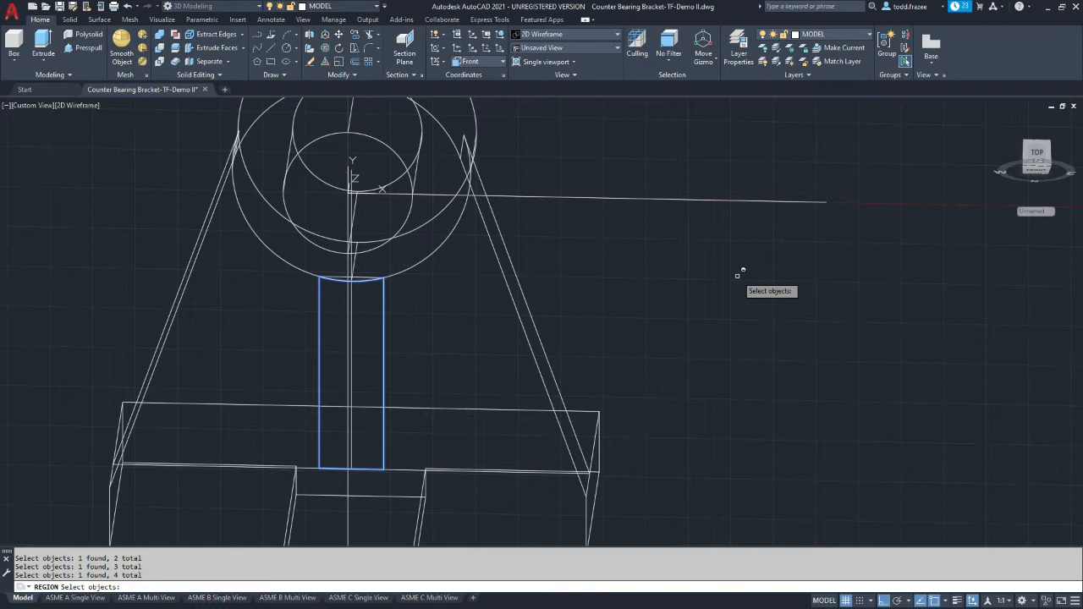
{"action": "key", "text": "Return"}
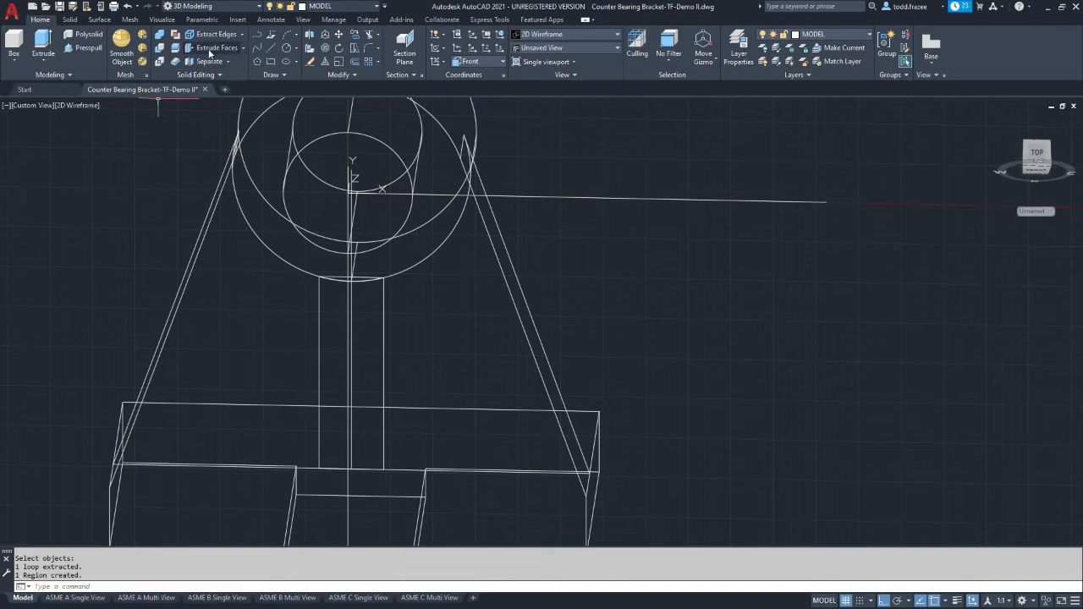
Extrude the new region 32.00 as a solid out to the hub's front face
{"action": "left_click", "coordinate": [42, 43]}
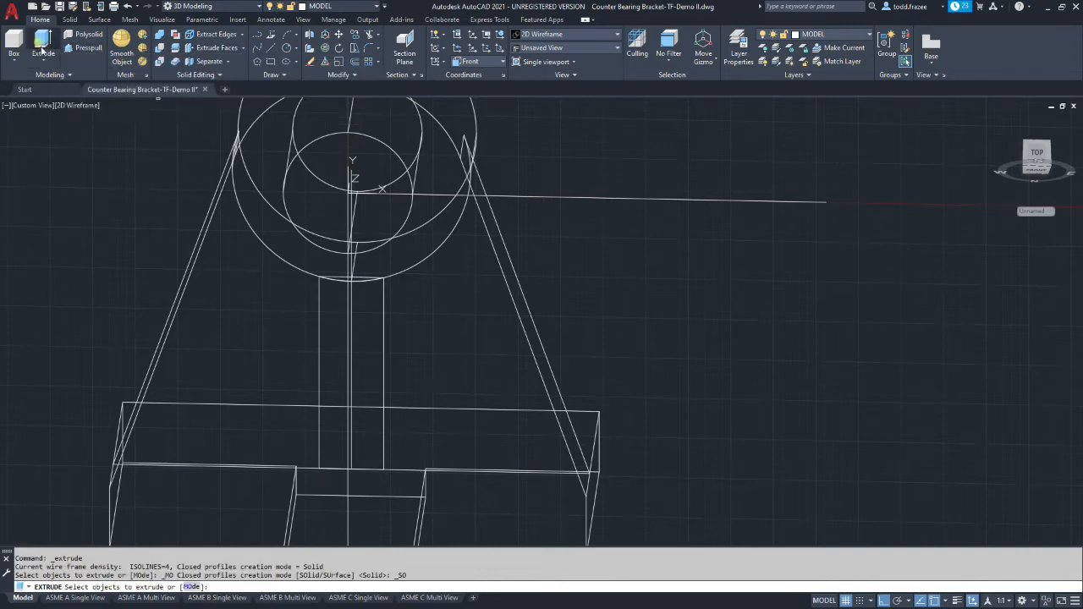
{"action": "left_click", "coordinate": [385, 317]}
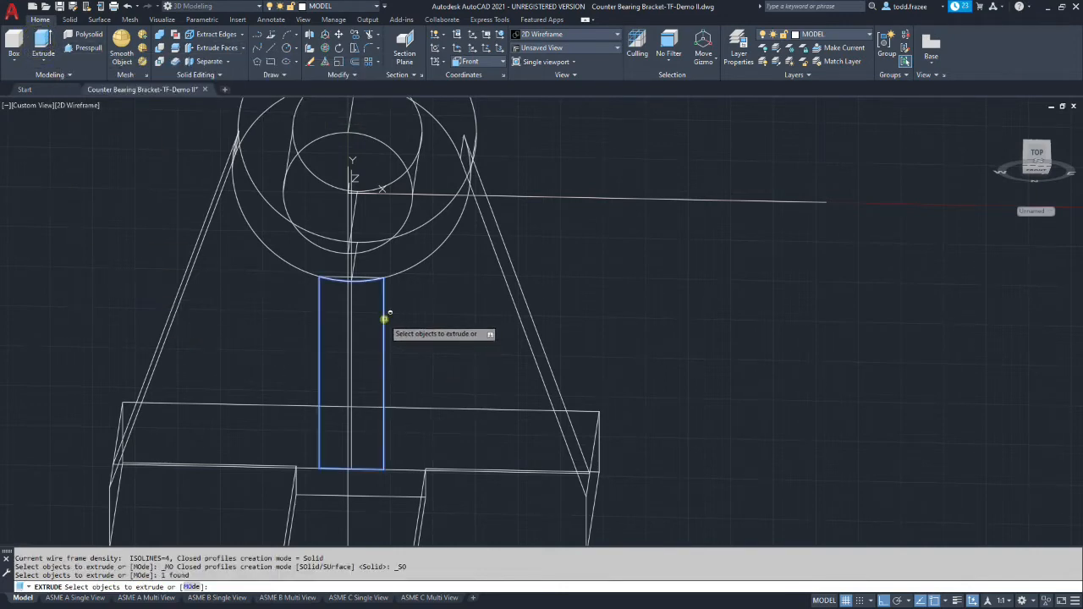
{"action": "key", "text": "Return"}
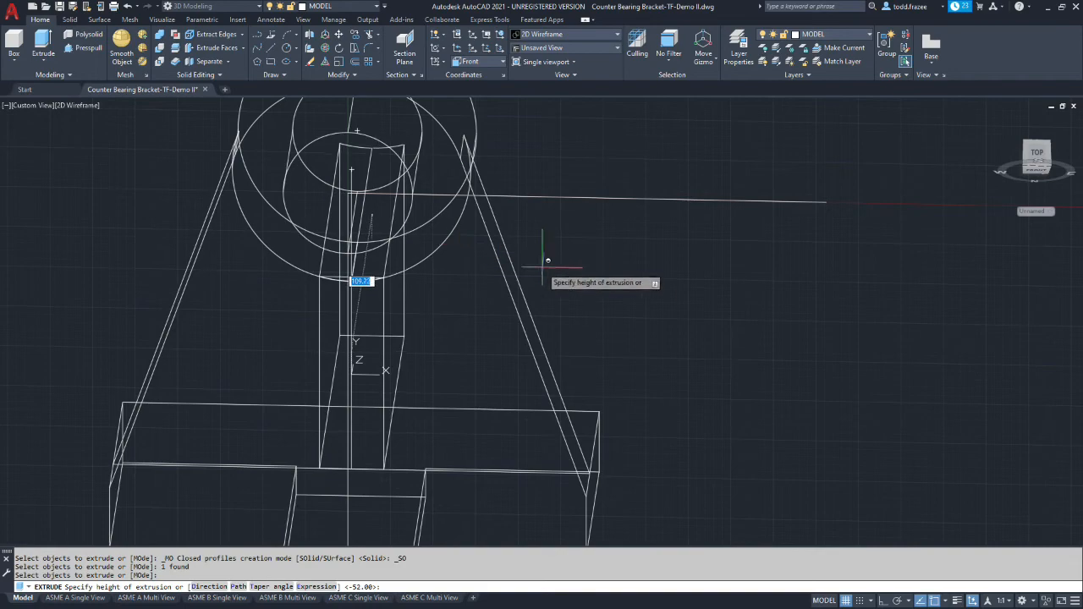
{"action": "middle_click_drag", "start_coordinate": [564, 274], "coordinate": [457, 284], "text": "shift"}
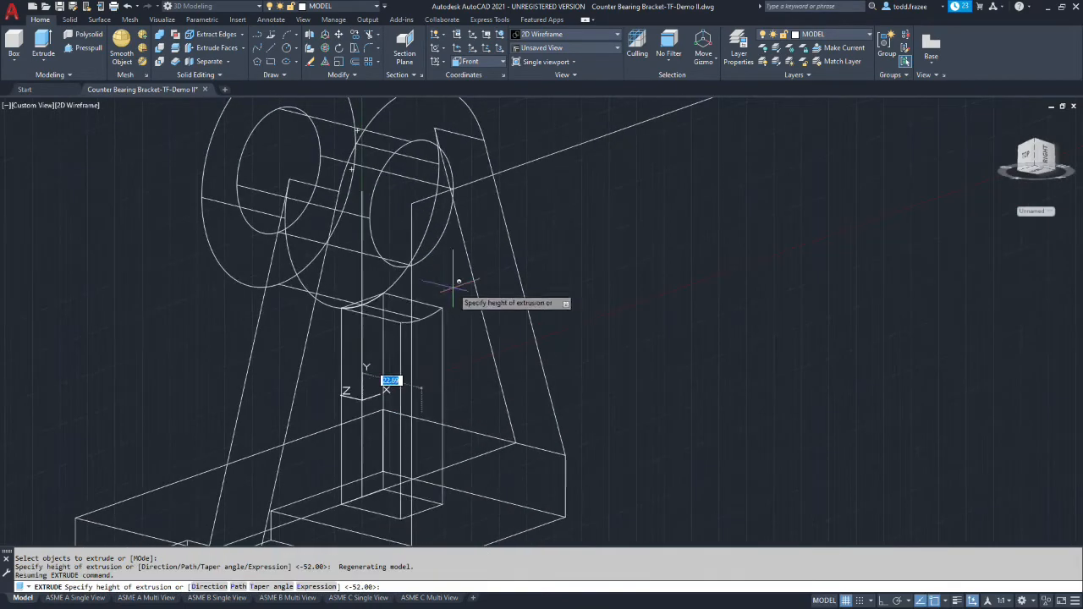
{"action": "left_click", "coordinate": [281, 290]}
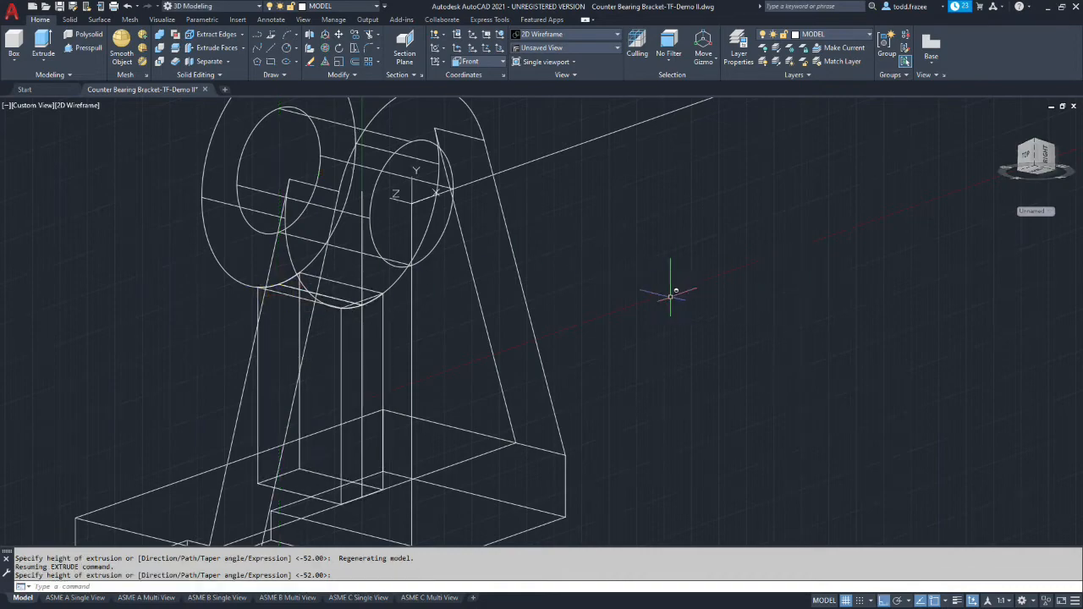
Set the visual style to Shades of Gray
{"action": "middle_click_drag", "start_coordinate": [516, 347], "coordinate": [339, 290], "text": "shift"}
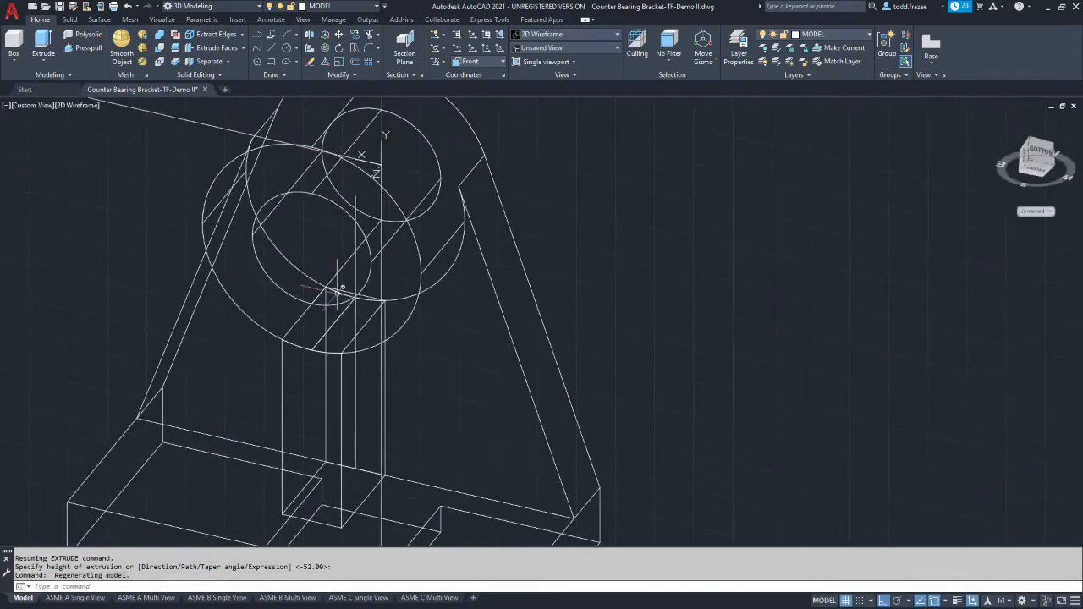
{"action": "left_click", "coordinate": [618, 37]}
{"action": "left_click", "coordinate": [623, 84]}
Examine the extruded support beneath the hub and how it meets the hub, web and base
{"action": "mouse_move", "coordinate": [530, 229]}
{"action": "middle_mouse_down", "text": "shift"}
{"action": "mouse_move", "coordinate": [474, 259]}
{"action": "mouse_move", "coordinate": [667, 307]}
{"action": "mouse_move", "coordinate": [707, 259]}
{"action": "middle_mouse_up", "text": "shift"}
{"action": "mouse_move", "coordinate": [440, 322]}
{"action": "middle_mouse_down", "text": "shift"}
{"action": "mouse_move", "coordinate": [423, 330]}
{"action": "mouse_move", "coordinate": [375, 266]}
{"action": "mouse_move", "coordinate": [362, 379]}
{"action": "mouse_move", "coordinate": [426, 363]}
{"action": "mouse_move", "coordinate": [395, 353]}
{"action": "middle_mouse_up", "text": "shift"}
{"action": "left_click", "coordinate": [433, 360]}
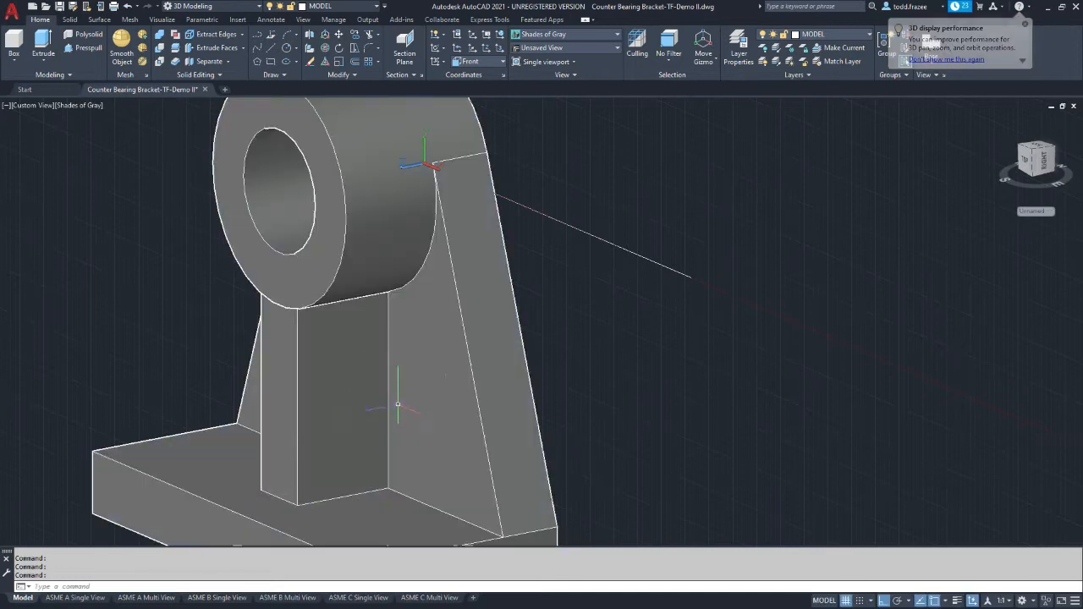
{"action": "key", "text": "Escape"}
{"action": "scroll", "coordinate": [363, 375], "scroll_direction": "down", "scroll_amount": 5}
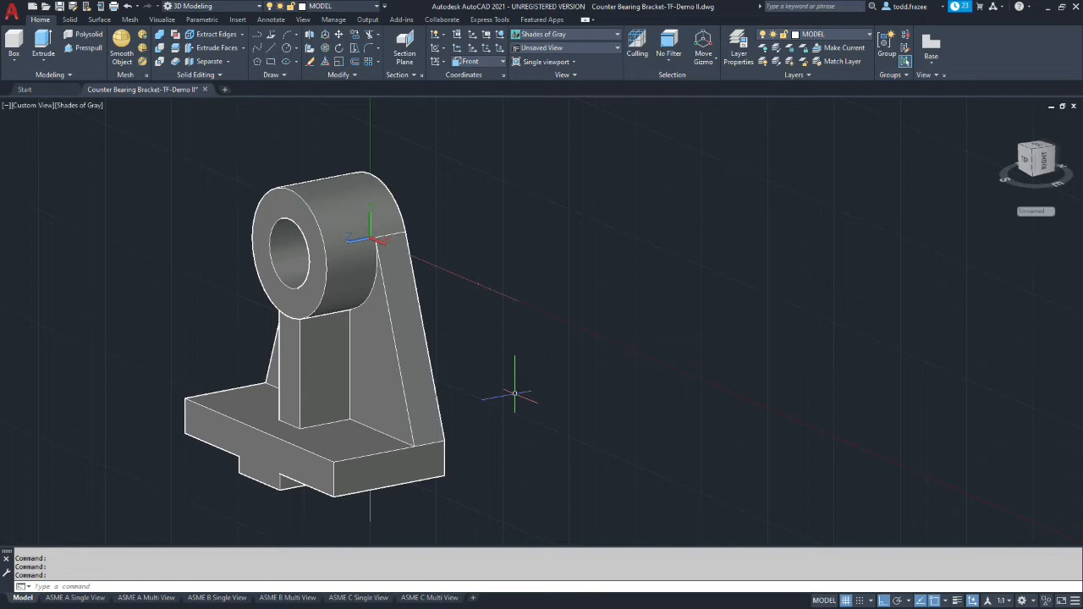
{"action": "left_click", "coordinate": [302, 330], "text": "ctrl"}
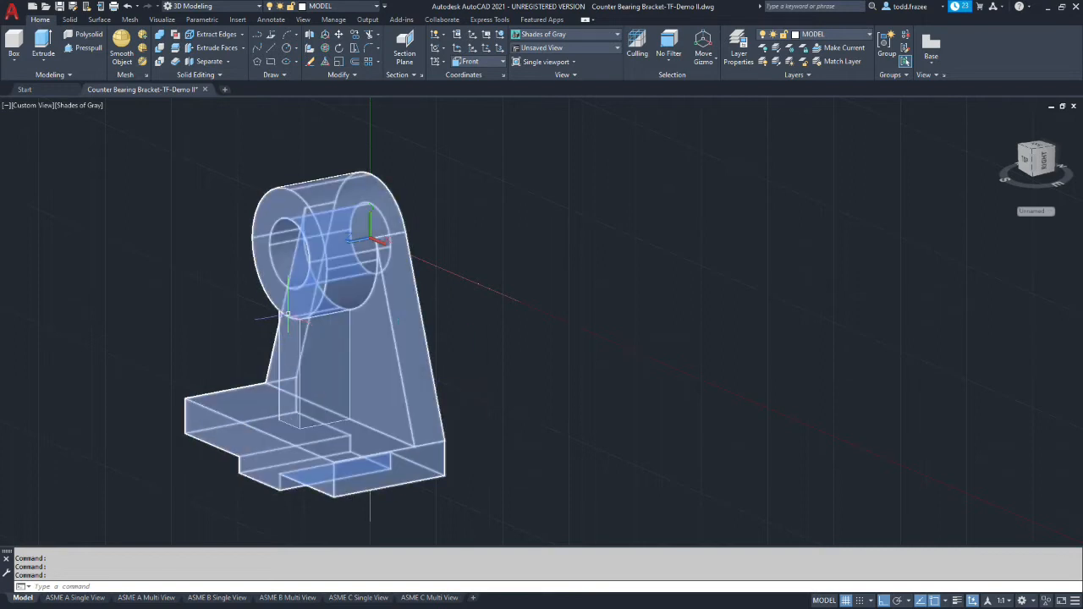
{"action": "scroll", "coordinate": [288, 322], "scroll_direction": "down", "scroll_amount": 5}
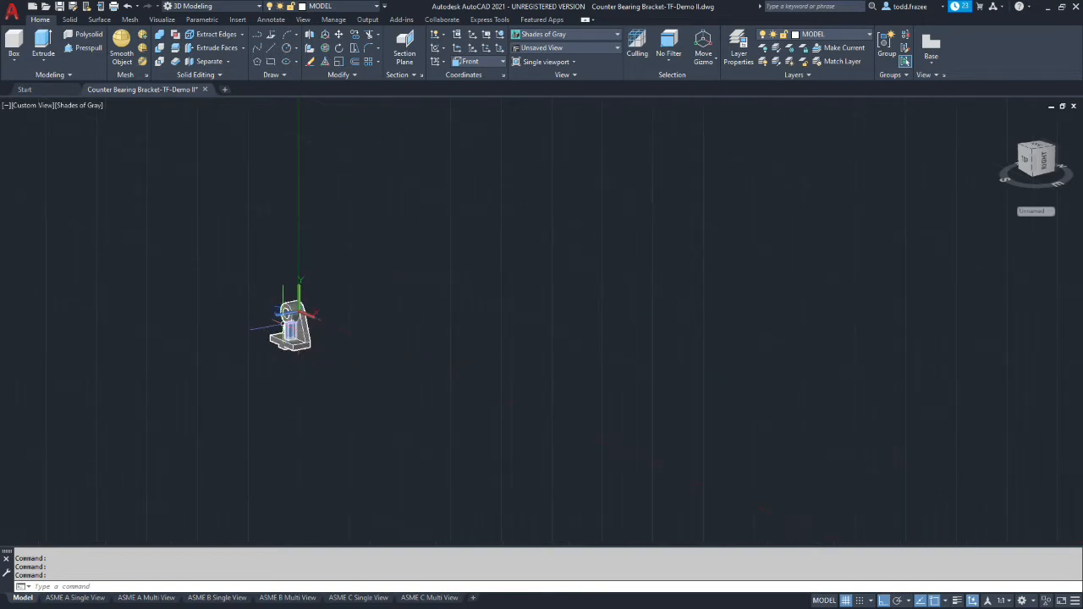
{"action": "scroll", "coordinate": [292, 315], "scroll_direction": "up", "scroll_amount": 10}
{"action": "scroll", "coordinate": [391, 228], "scroll_direction": "up", "scroll_amount": 3}
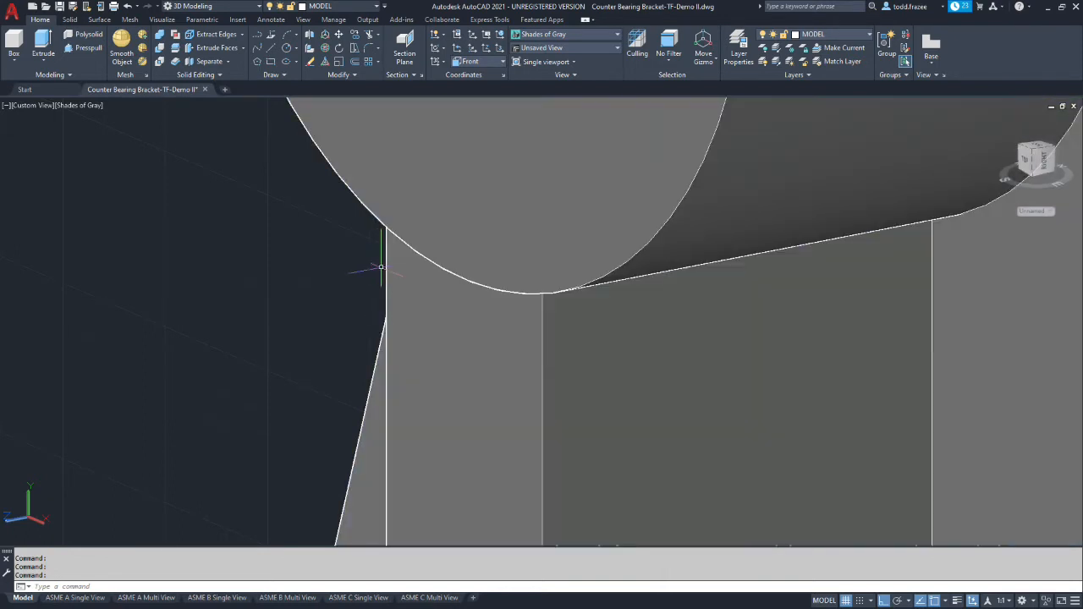
{"action": "scroll", "coordinate": [325, 299], "scroll_direction": "down", "scroll_amount": 5}
{"action": "scroll", "coordinate": [325, 300], "scroll_direction": "down", "scroll_amount": 5}
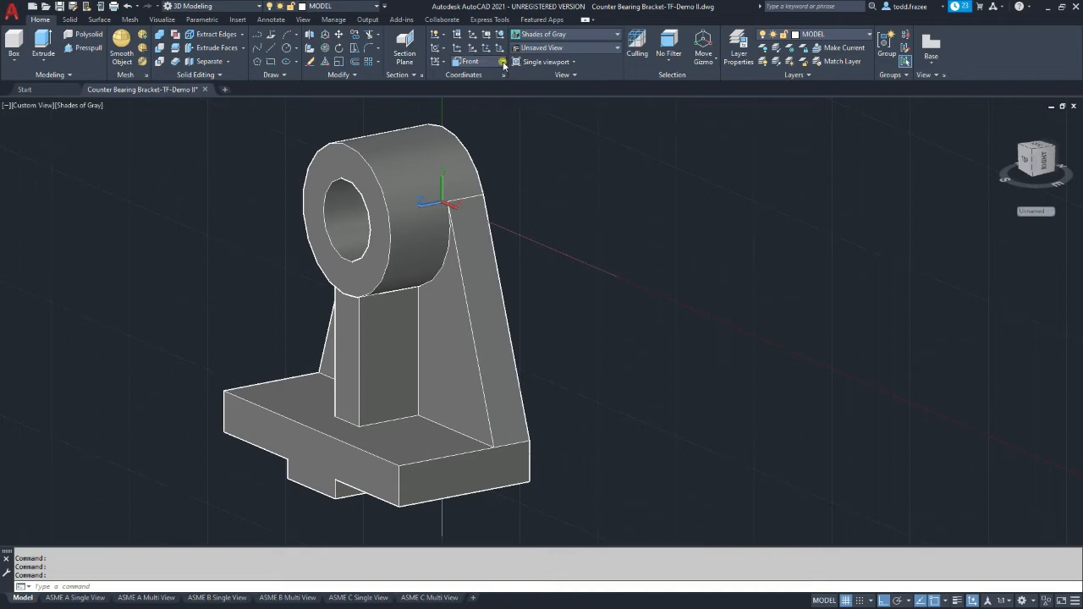
Set the UCS to Right and draw a line up the support's front vertical edge from the base to the hub
{"action": "left_click", "coordinate": [502, 64]}
{"action": "left_click", "coordinate": [467, 125]}
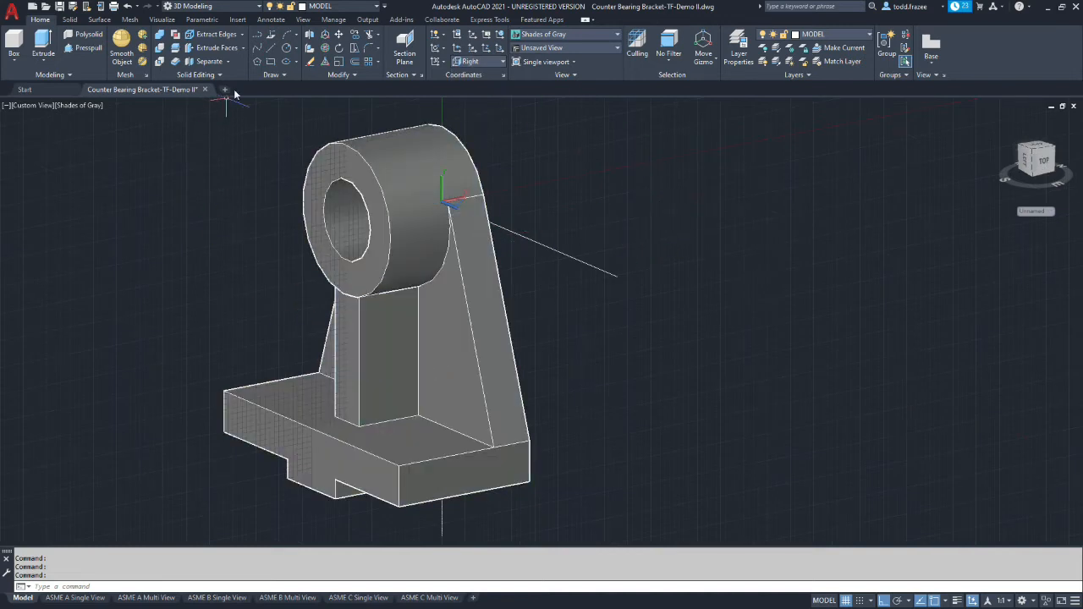
{"action": "left_click", "coordinate": [272, 52]}
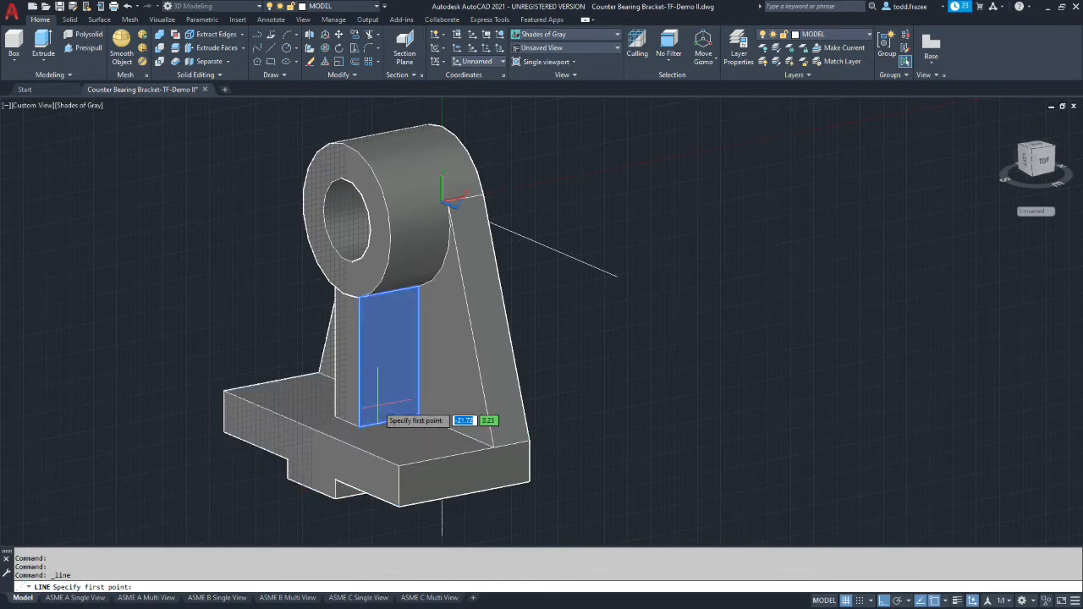
{"action": "left_click", "coordinate": [359, 428]}
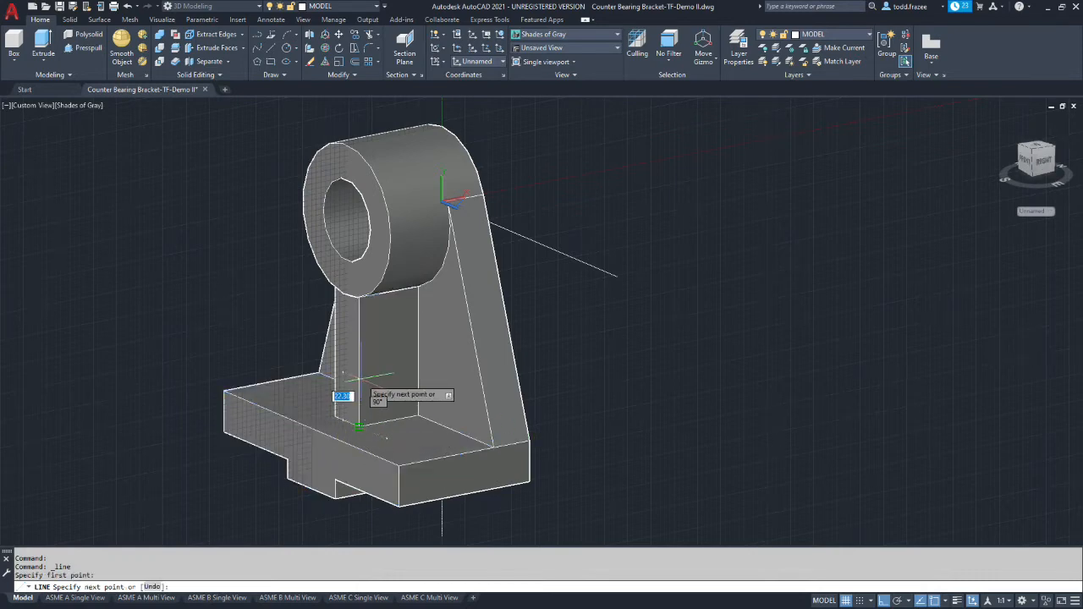
{"action": "middle_click_drag", "start_coordinate": [354, 404], "coordinate": [350, 319], "text": "shift"}
{"action": "scroll", "coordinate": [330, 307], "scroll_direction": "down", "scroll_amount": 4}
{"action": "scroll", "coordinate": [339, 308], "scroll_direction": "up", "scroll_amount": 8}
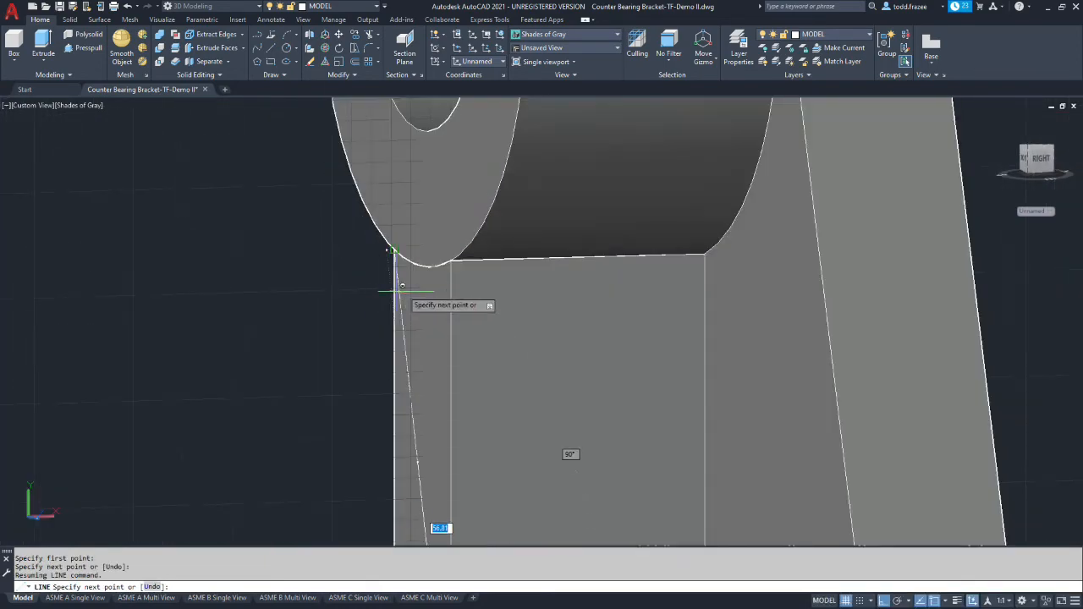
{"action": "left_click", "coordinate": [451, 261]}
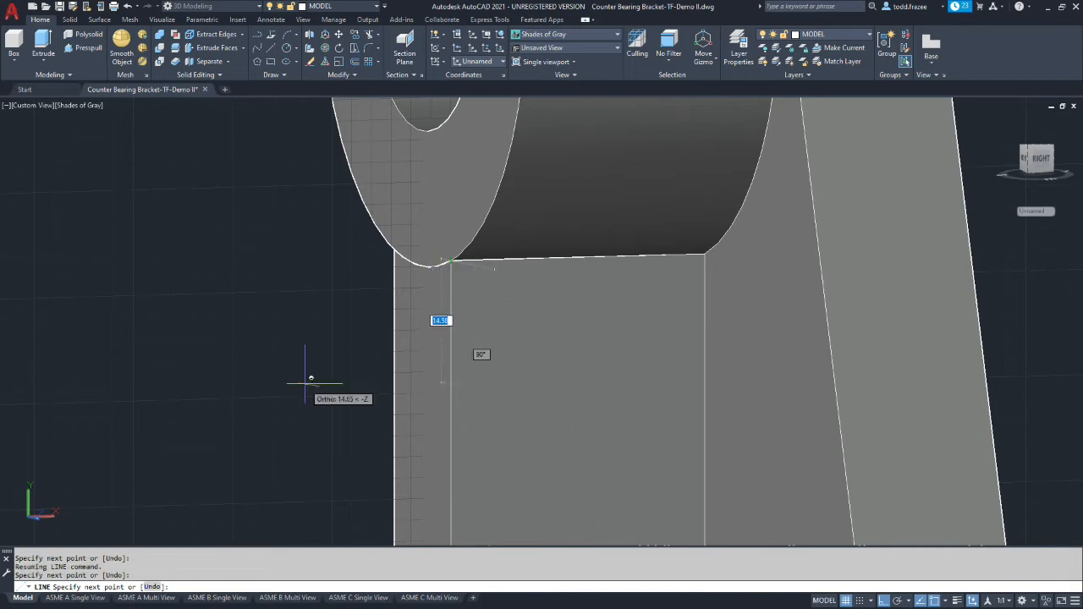
Draw a horizontal line from the support's lower front corner forward past the front edge of the base
{"action": "key", "text": "Return"}
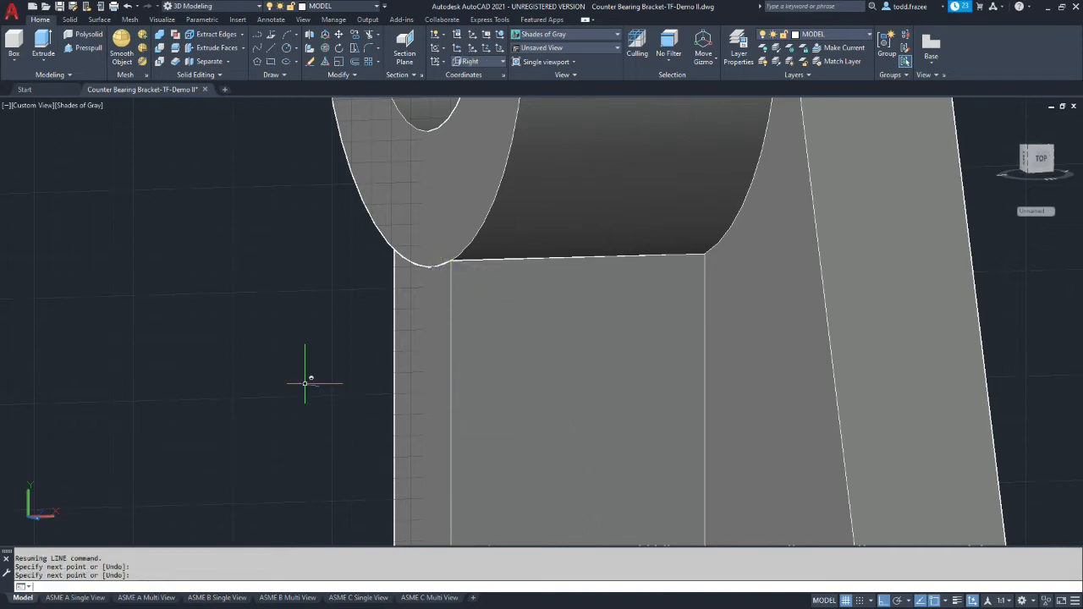
{"action": "scroll", "coordinate": [304, 384], "scroll_direction": "down", "scroll_amount": 6}
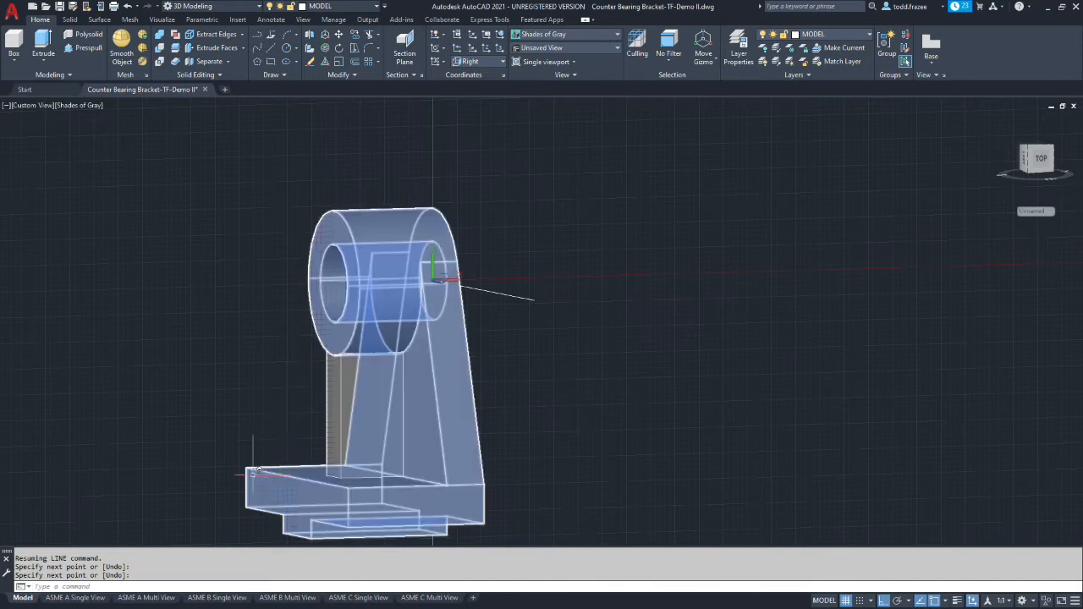
{"action": "left_click", "coordinate": [270, 52]}
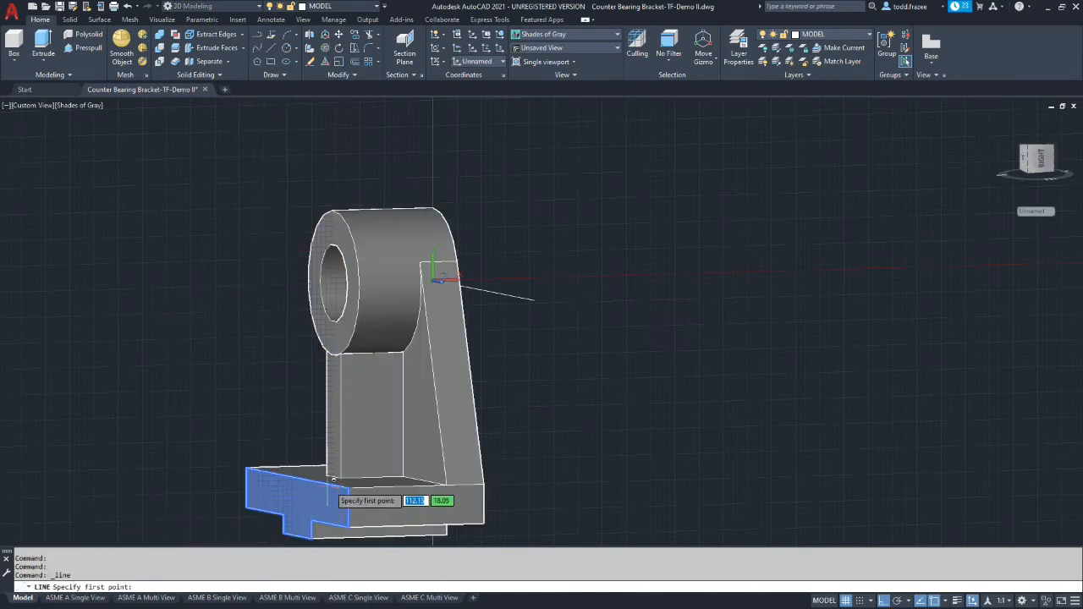
{"action": "left_click", "coordinate": [343, 476]}
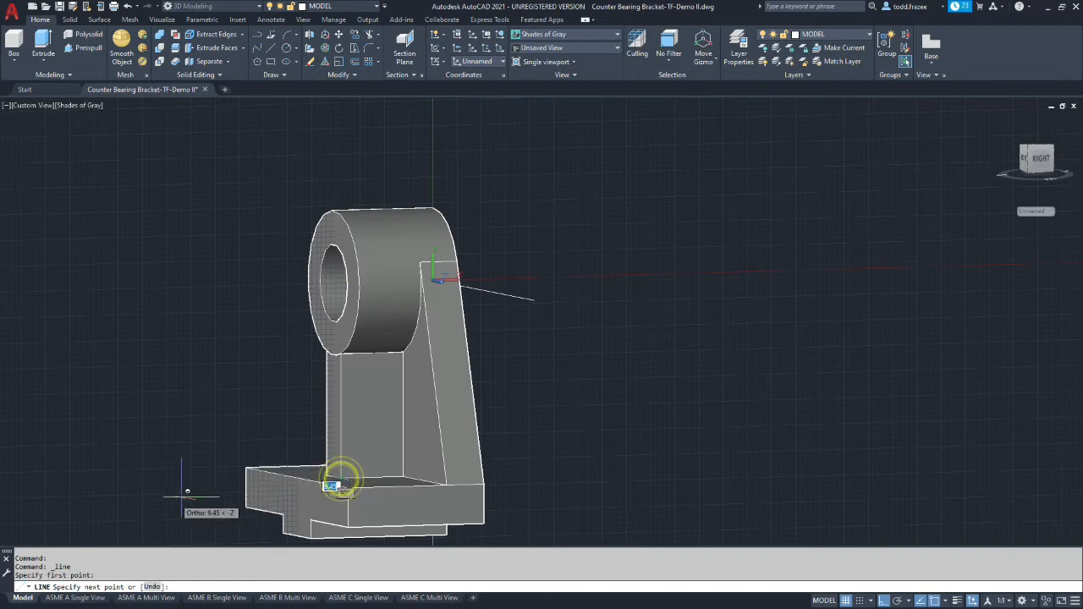
{"action": "left_click", "coordinate": [130, 484]}
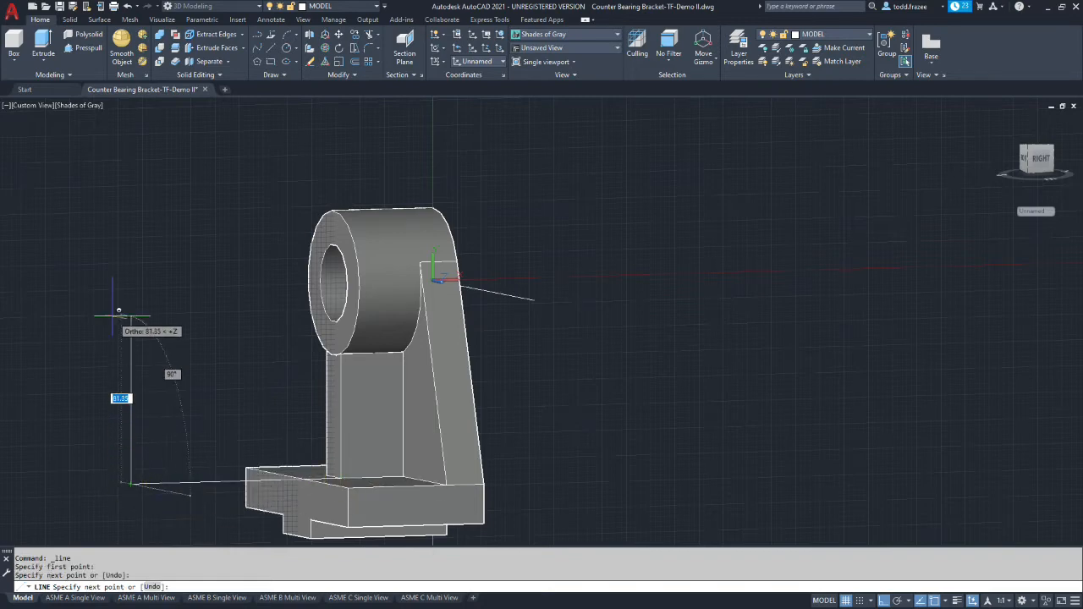
{"action": "key", "text": "Escape"}
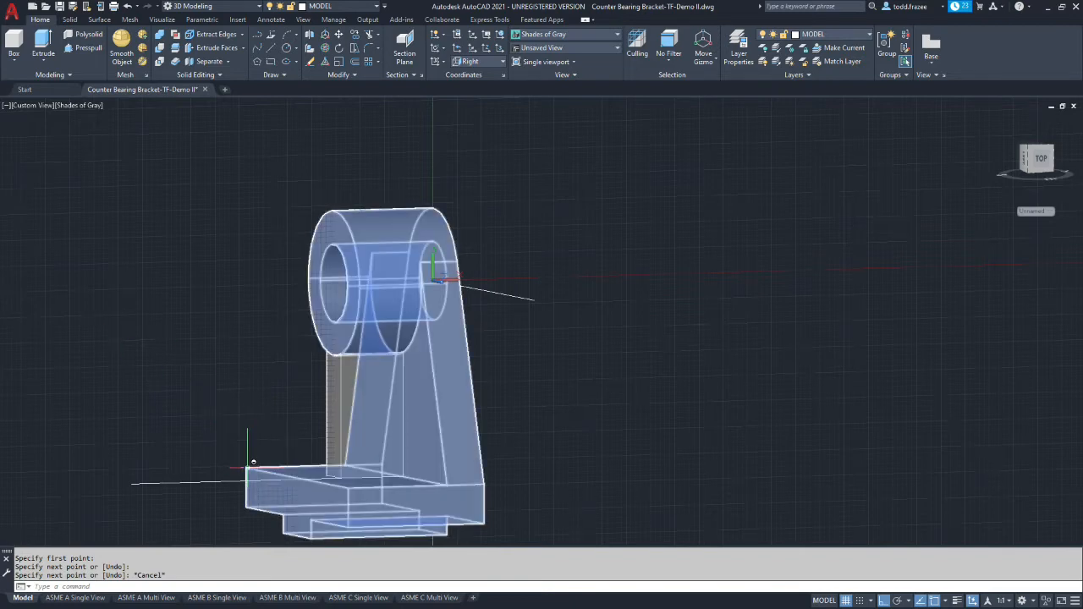
Draw a vertical guide line upward from the base's upper front corner
{"action": "left_click", "coordinate": [245, 467]}
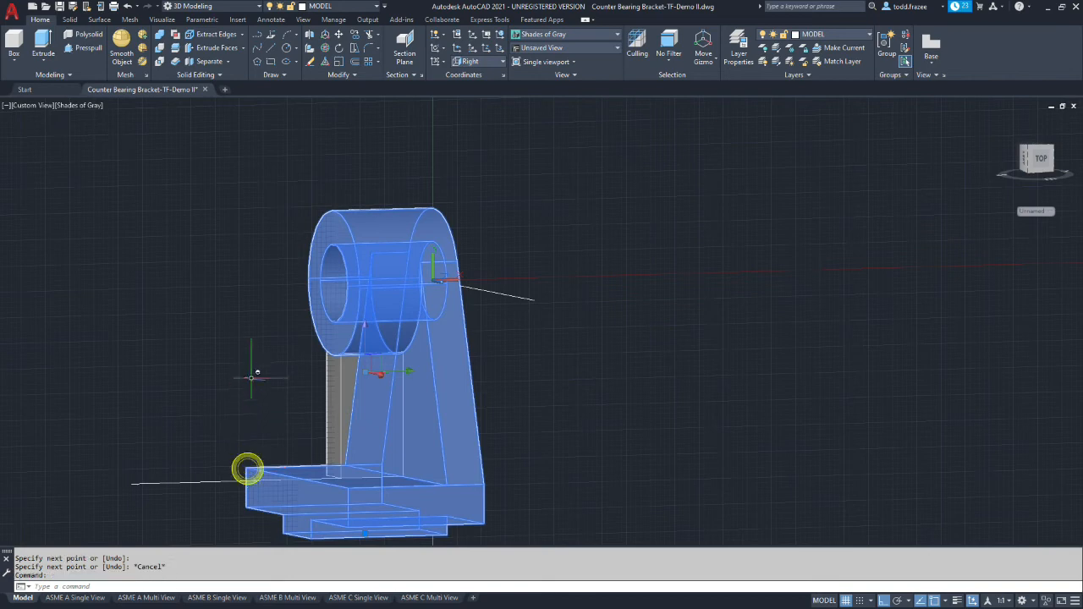
{"action": "left_click", "coordinate": [257, 34]}
{"action": "left_click", "coordinate": [245, 467]}
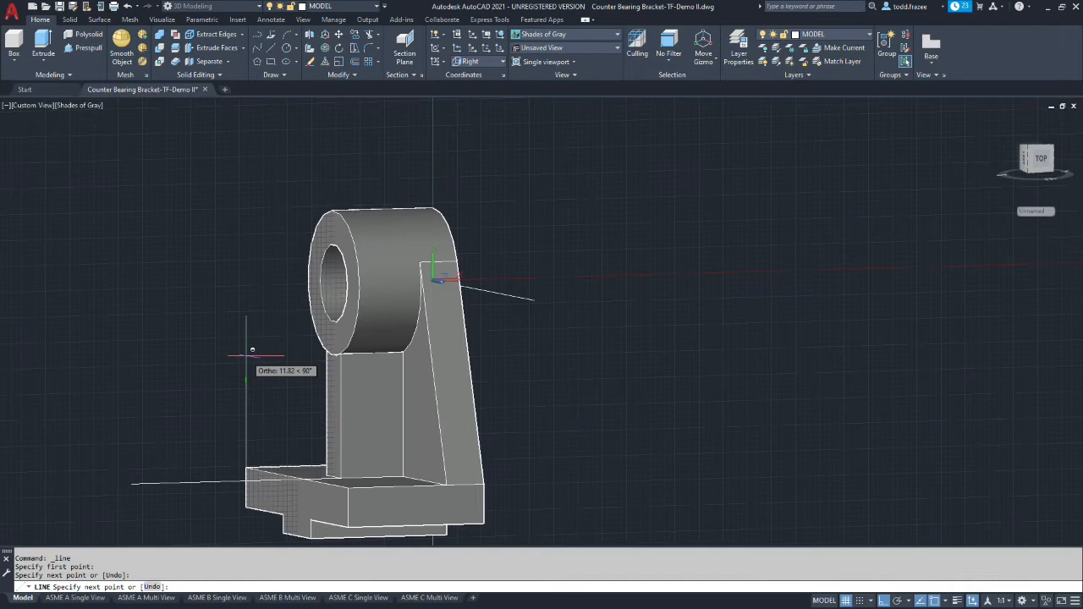
{"action": "key", "text": "Escape"}
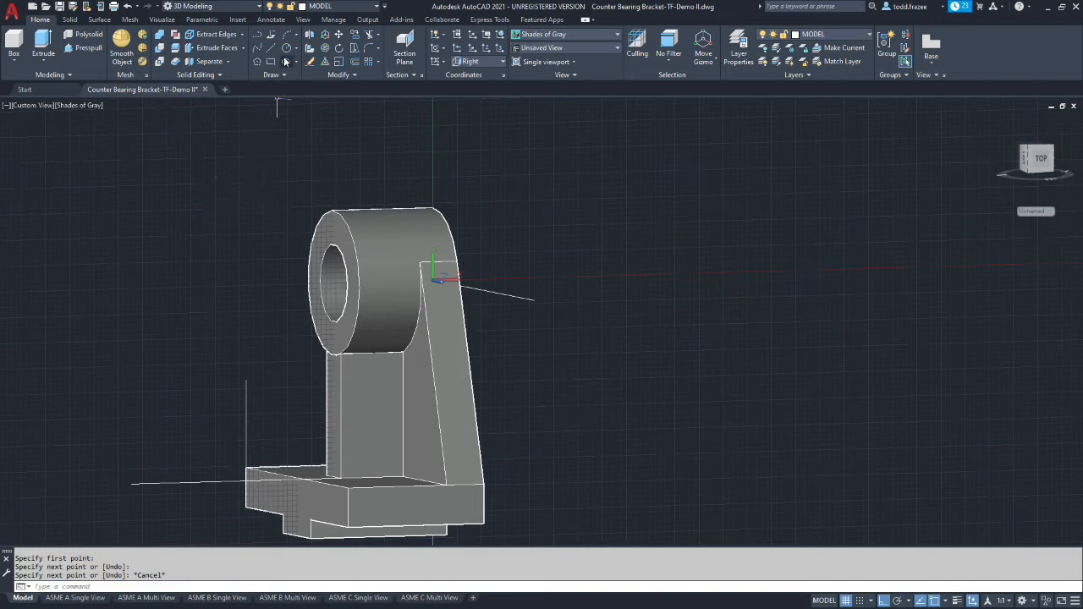
Trim the part of the horizontal line that overhangs the base's front edge and erase the vertical guide line
{"action": "left_click", "coordinate": [369, 35]}
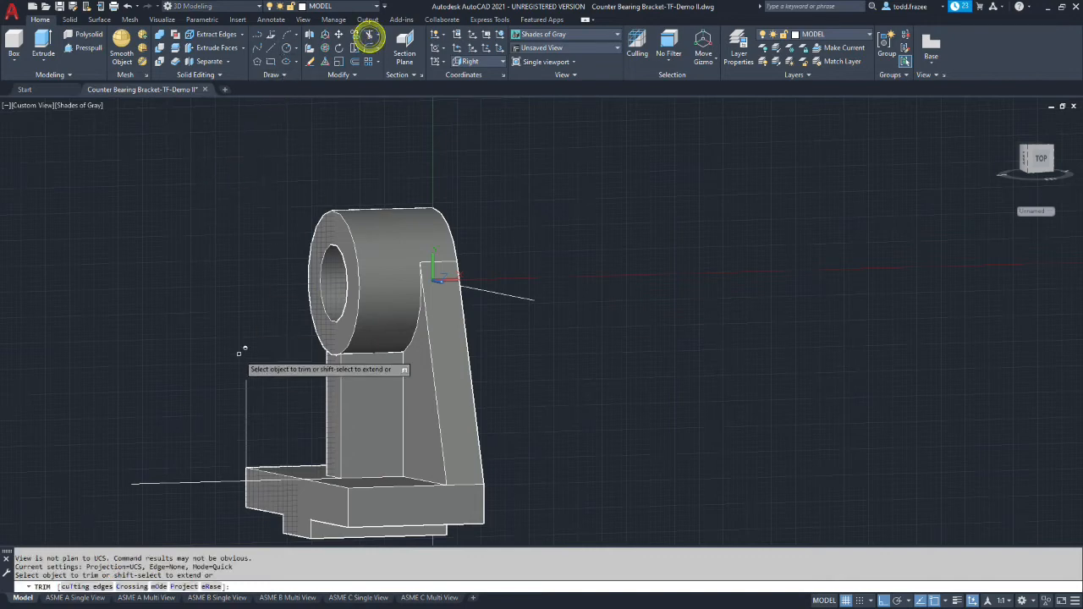
{"action": "left_click", "coordinate": [170, 484]}
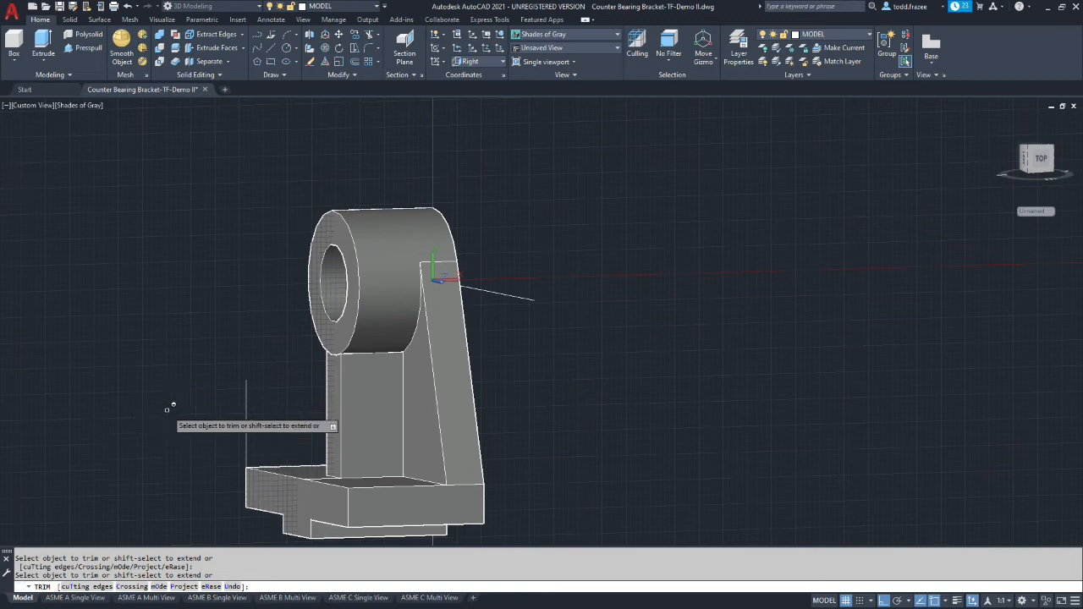
{"action": "key", "text": "Escape"}
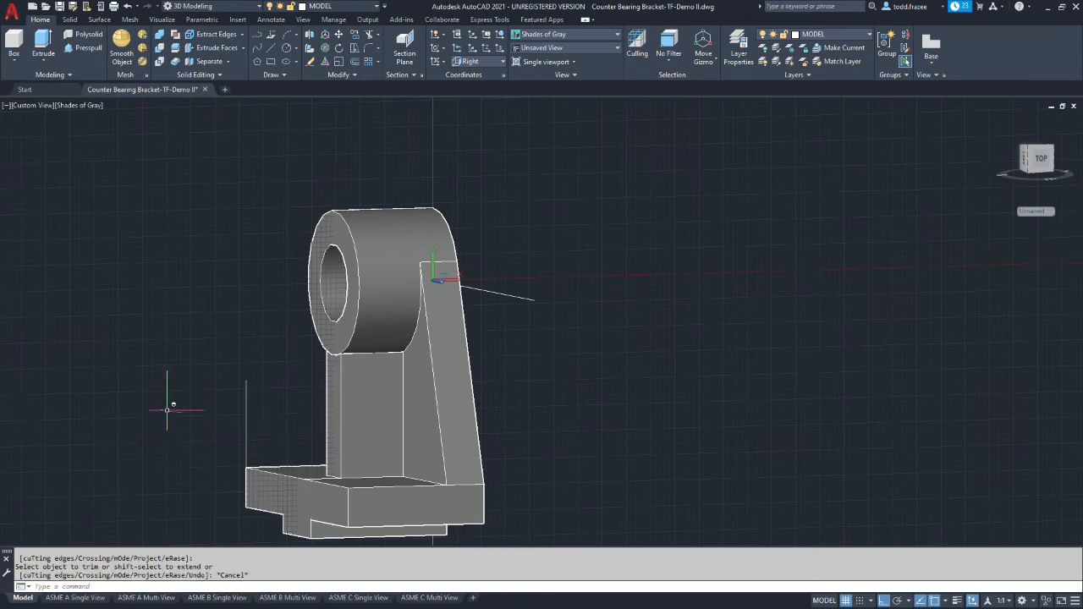
{"action": "left_click", "coordinate": [246, 406]}
{"action": "key", "text": "Delete"}
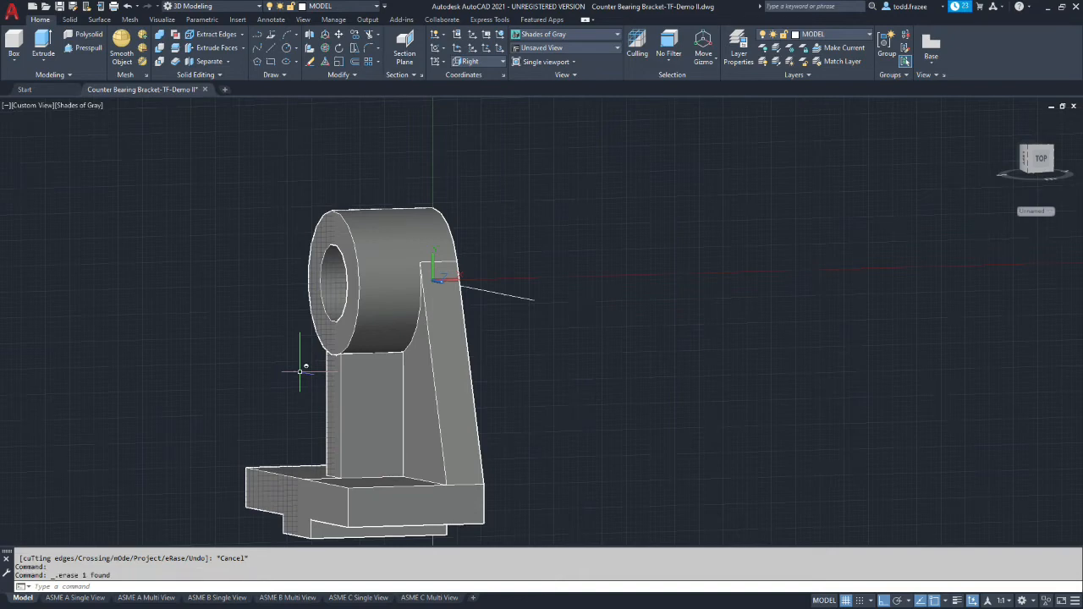
Draw a sloping line from the support's upper front corner under the hub to the trimmed line's end on the base's front edge
{"action": "left_click", "coordinate": [257, 35]}
{"action": "left_click", "coordinate": [339, 354]}
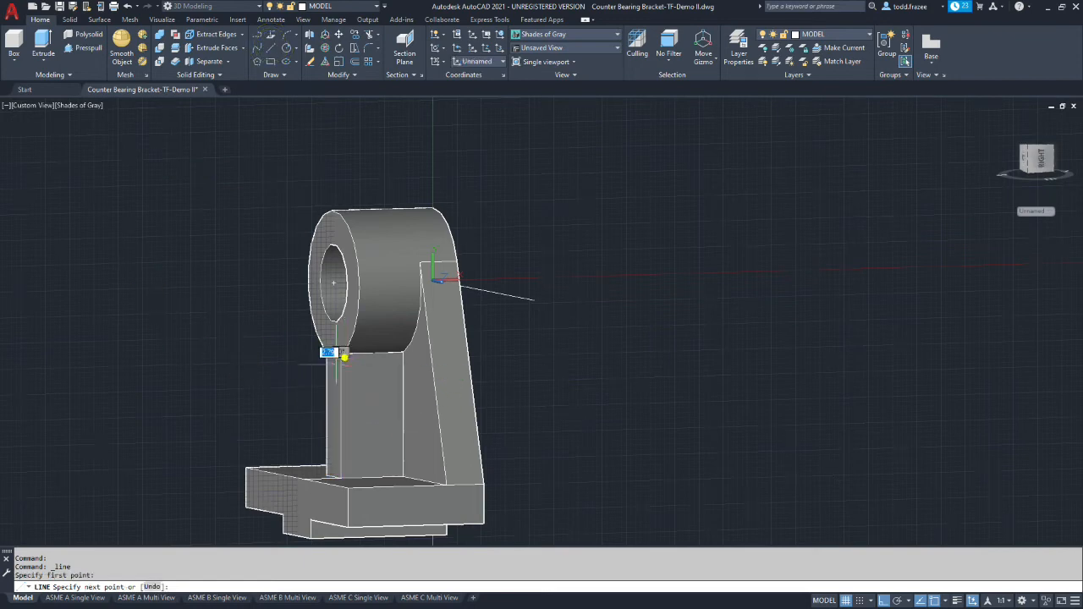
{"action": "left_click", "coordinate": [305, 478]}
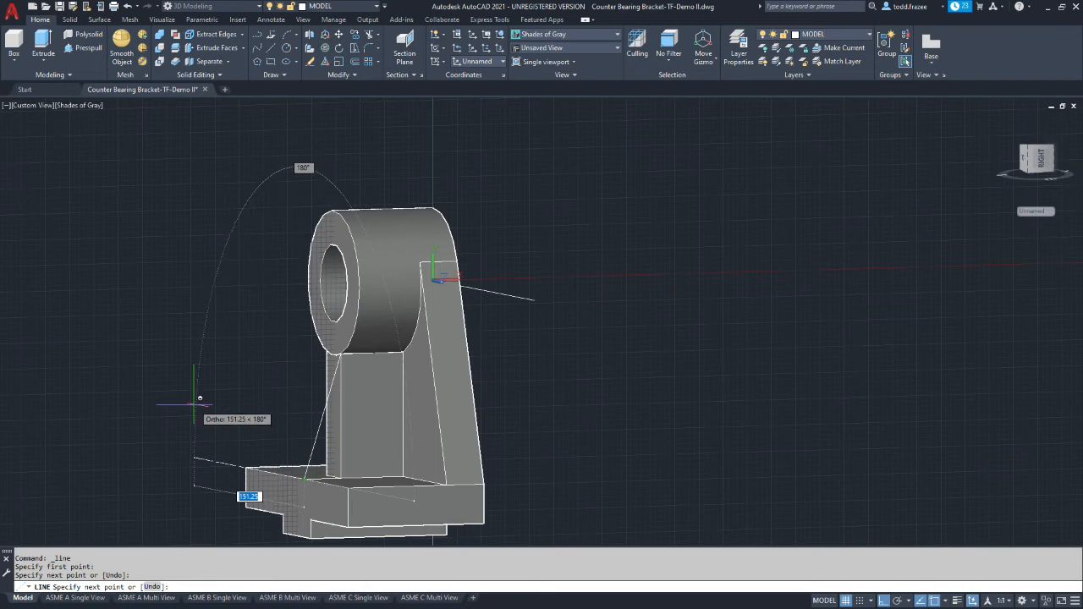
{"action": "key", "text": "Escape"}
Examine the triangular outline in front of the support in perspective and in the Right view
{"action": "scroll", "coordinate": [307, 379], "scroll_direction": "up", "scroll_amount": 7}
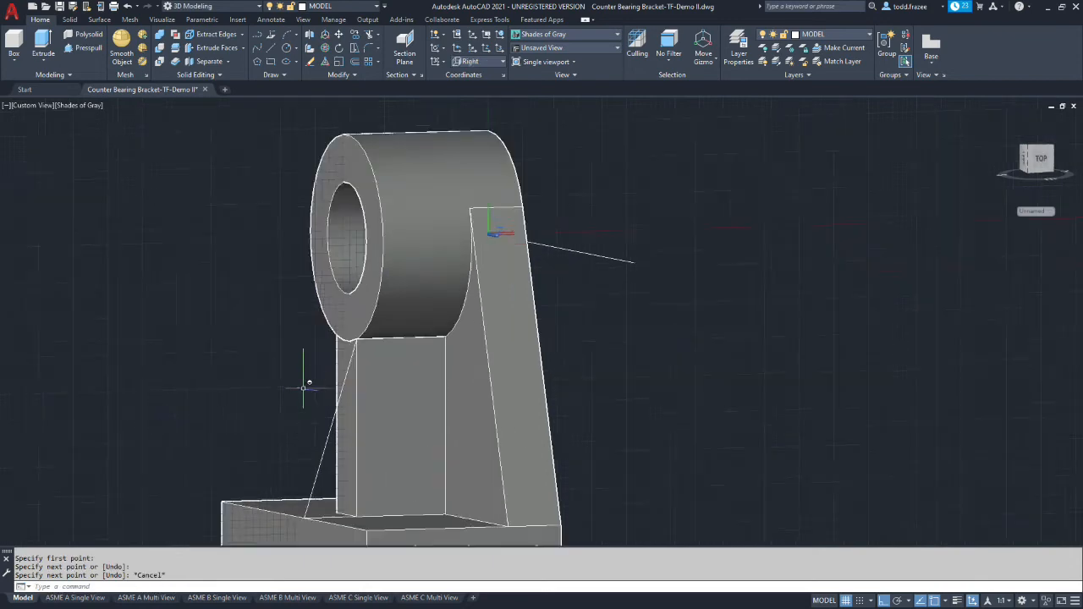
{"action": "scroll", "coordinate": [230, 311], "scroll_direction": "down", "scroll_amount": 7}
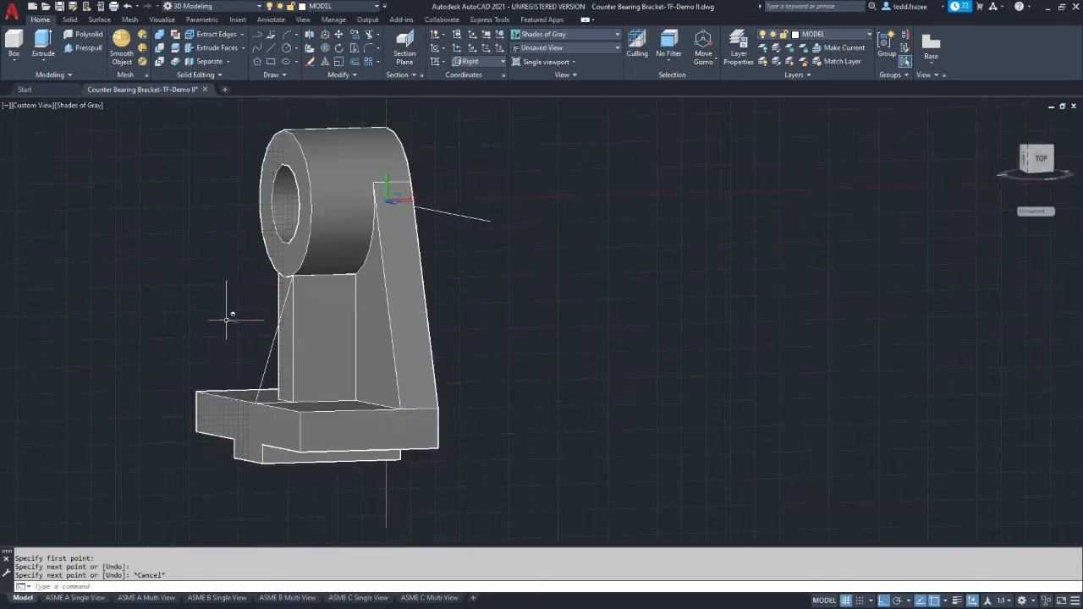
{"action": "scroll", "coordinate": [232, 335], "scroll_direction": "up", "scroll_amount": 2}
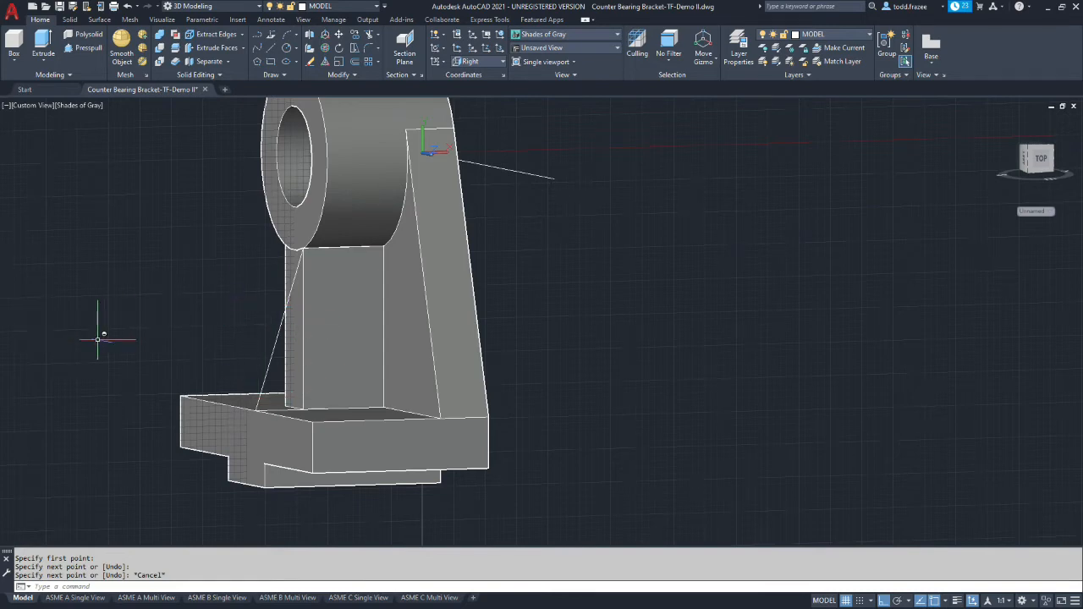
{"action": "key", "text": "Escape"}
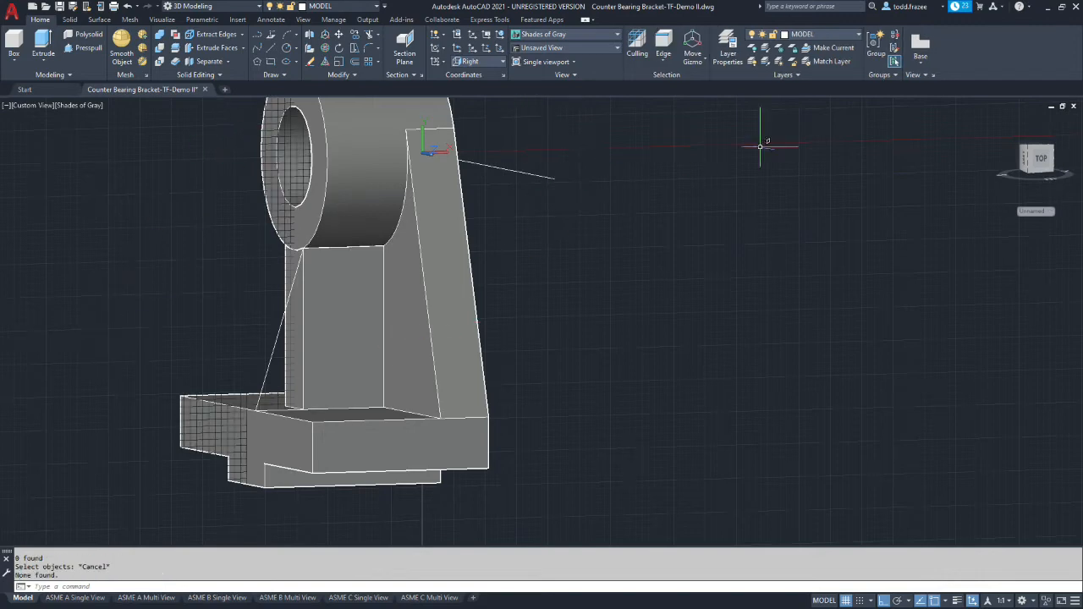
{"action": "left_click", "coordinate": [1044, 161]}
{"action": "scroll", "coordinate": [543, 364], "scroll_direction": "down", "scroll_amount": 1}
{"action": "scroll", "coordinate": [533, 353], "scroll_direction": "up", "scroll_amount": 2}
{"action": "scroll", "coordinate": [533, 354], "scroll_direction": "up", "scroll_amount": 5}
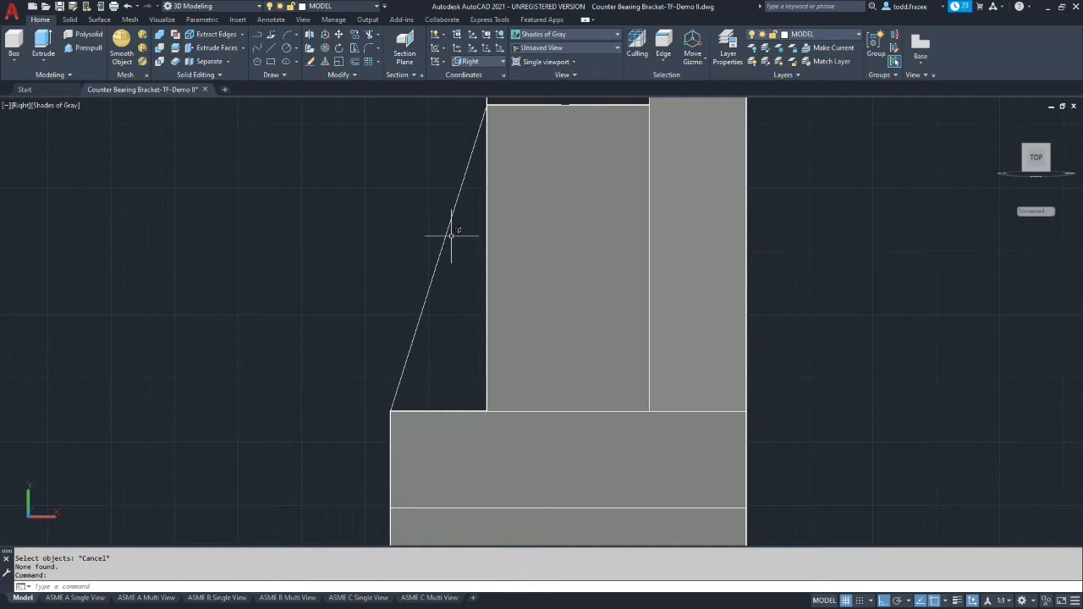
{"action": "key", "text": "Escape"}
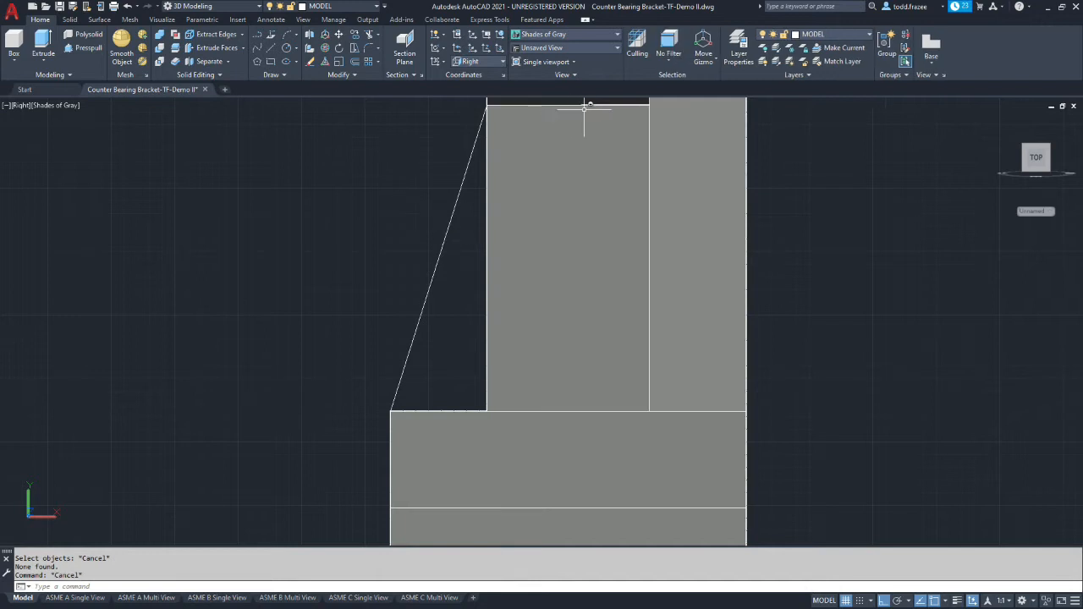
Set the visual style to 2D Wireframe and orbit to an angled view of the triangular outline
{"action": "left_click", "coordinate": [618, 35]}
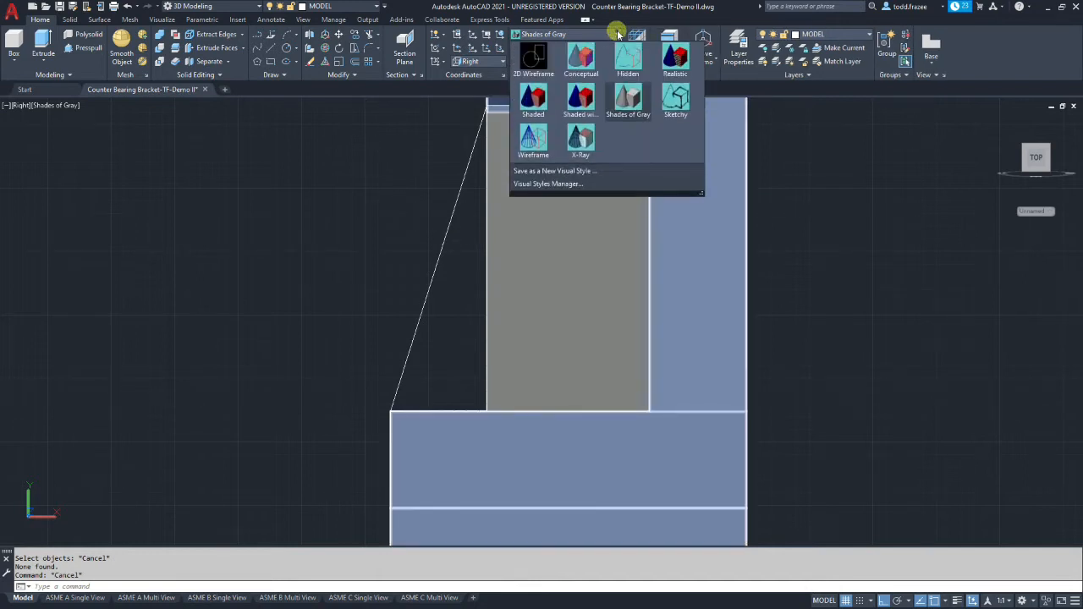
{"action": "left_click", "coordinate": [527, 54]}
{"action": "middle_click_drag", "start_coordinate": [319, 226], "coordinate": [346, 252], "text": "shift"}
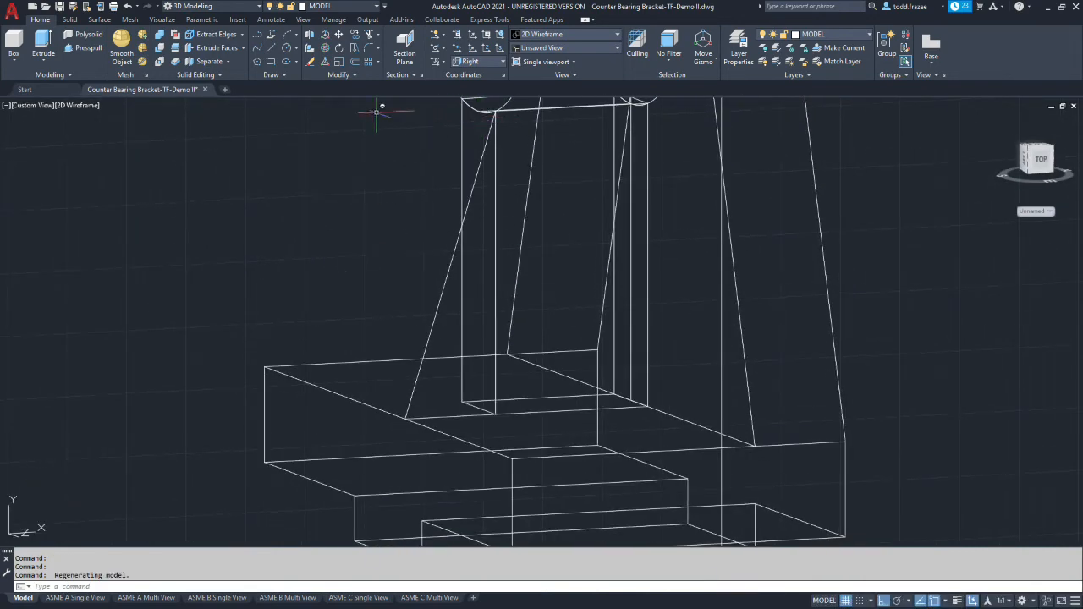
Create a region from the vertical, horizontal and sloping lines forming the triangle in front of the support
{"action": "left_click", "coordinate": [354, 73]}
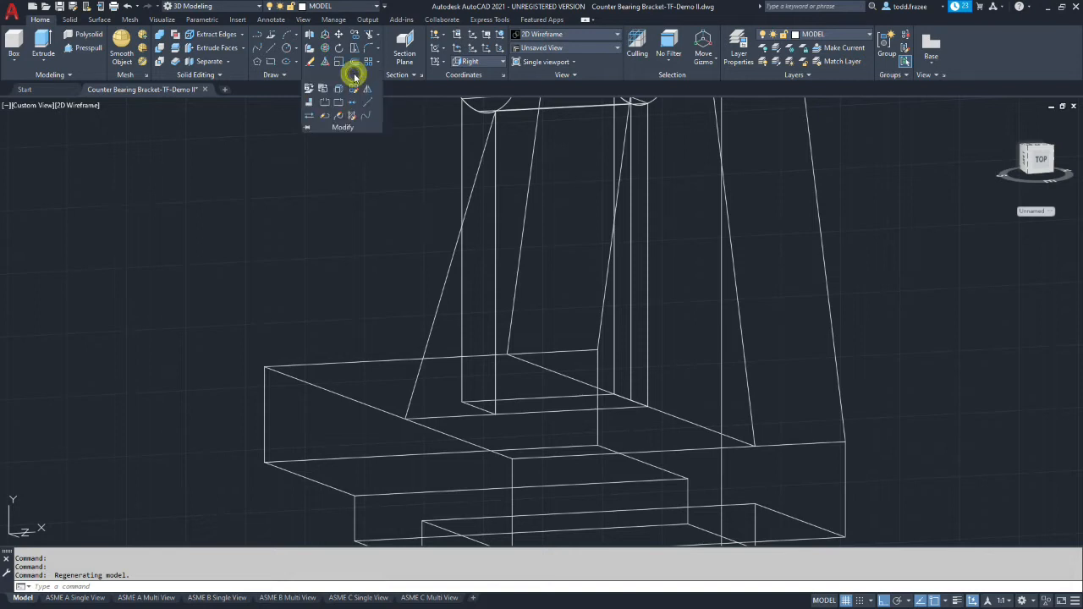
{"action": "left_click", "coordinate": [285, 74]}
{"action": "left_click", "coordinate": [296, 102]}
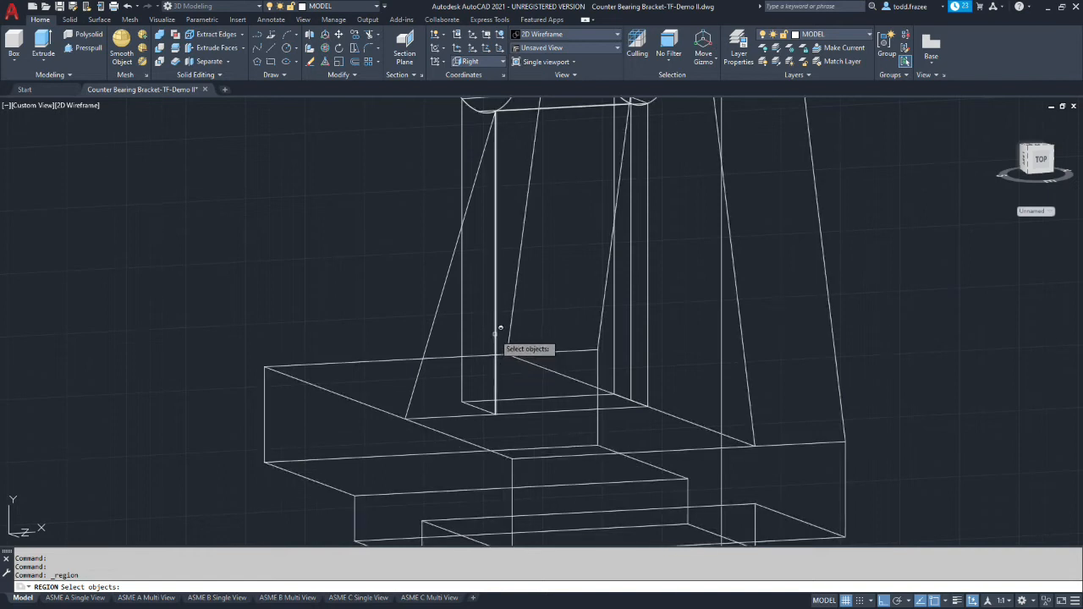
{"action": "left_click", "coordinate": [494, 335]}
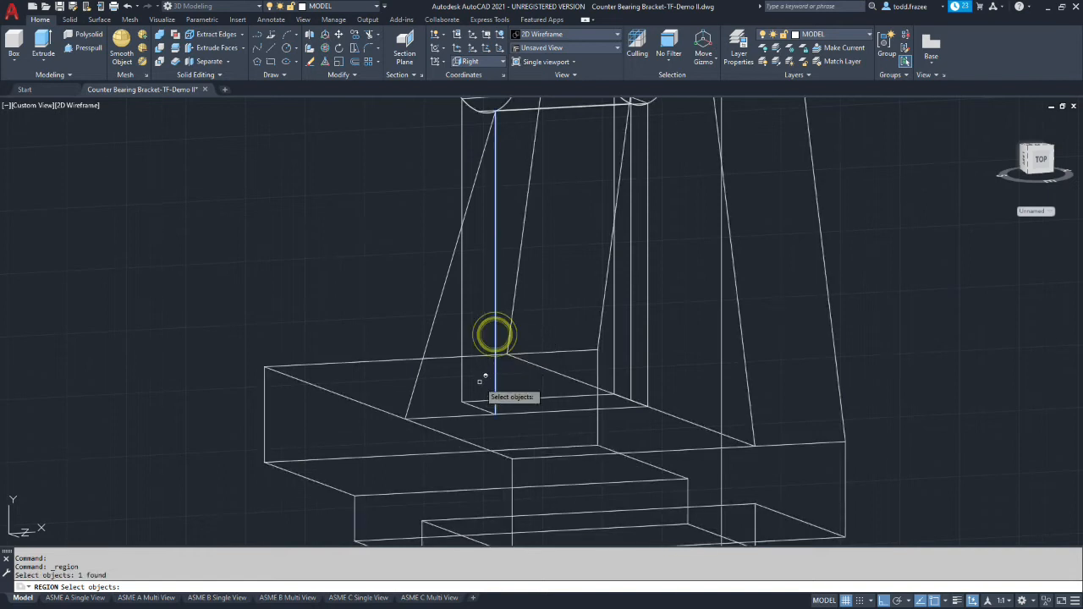
{"action": "left_click", "coordinate": [453, 416]}
{"action": "left_click", "coordinate": [425, 349]}
{"action": "key", "text": "Return"}
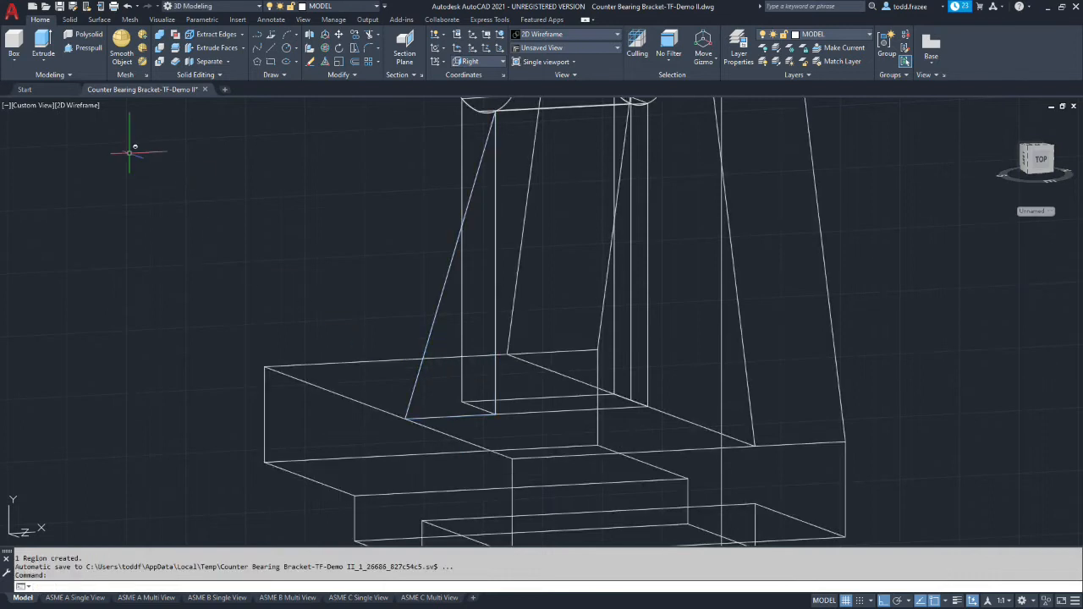
Extrude the triangular region as a solid across the support's full width to its opposite lower front corner
{"action": "left_click", "coordinate": [43, 46]}
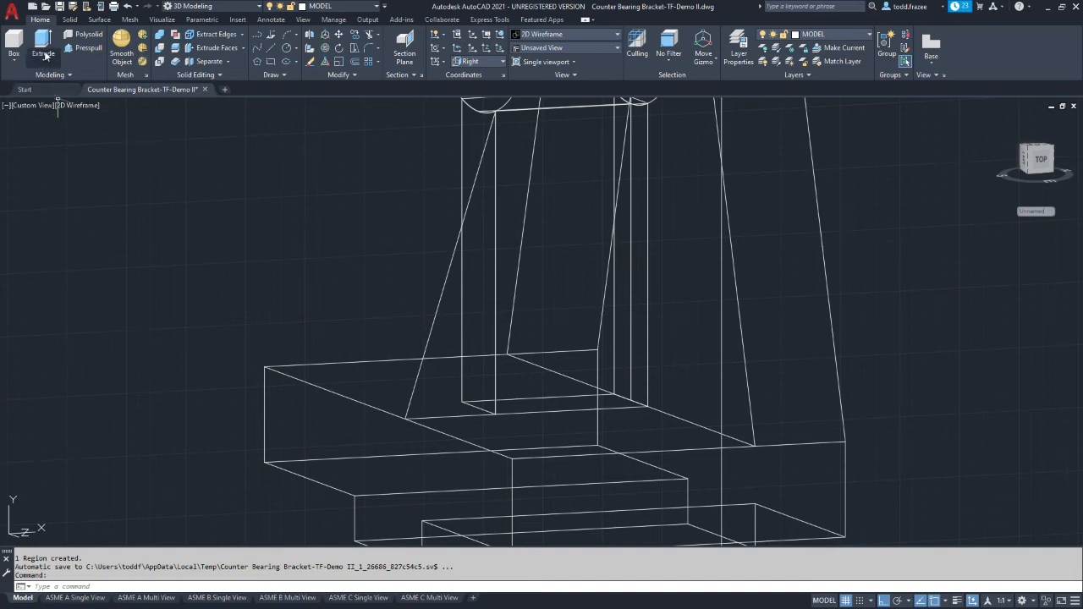
{"action": "left_click", "coordinate": [436, 312]}
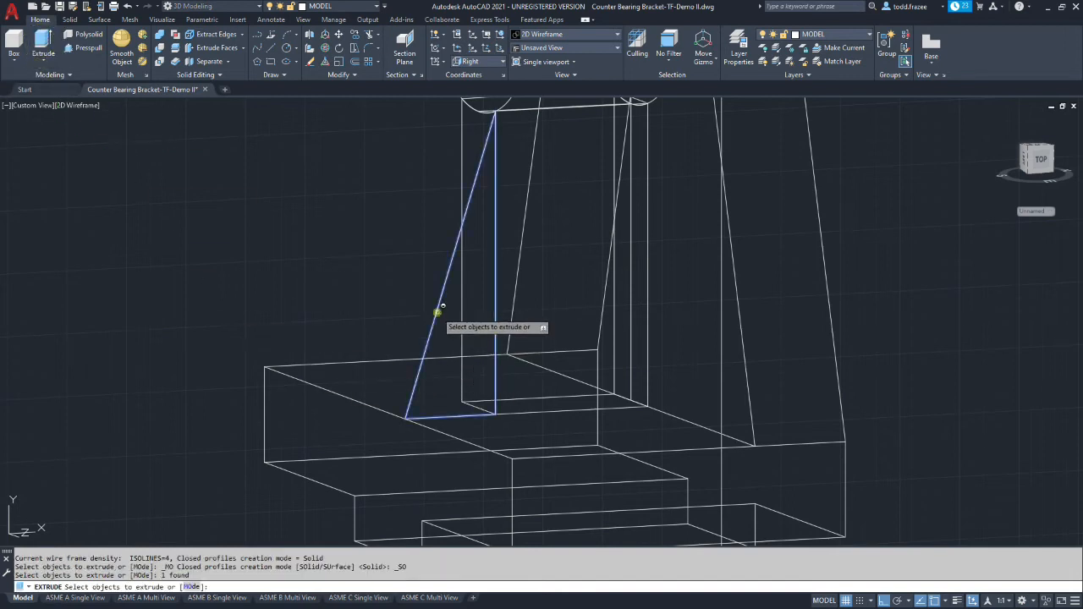
{"action": "key", "text": "Return"}
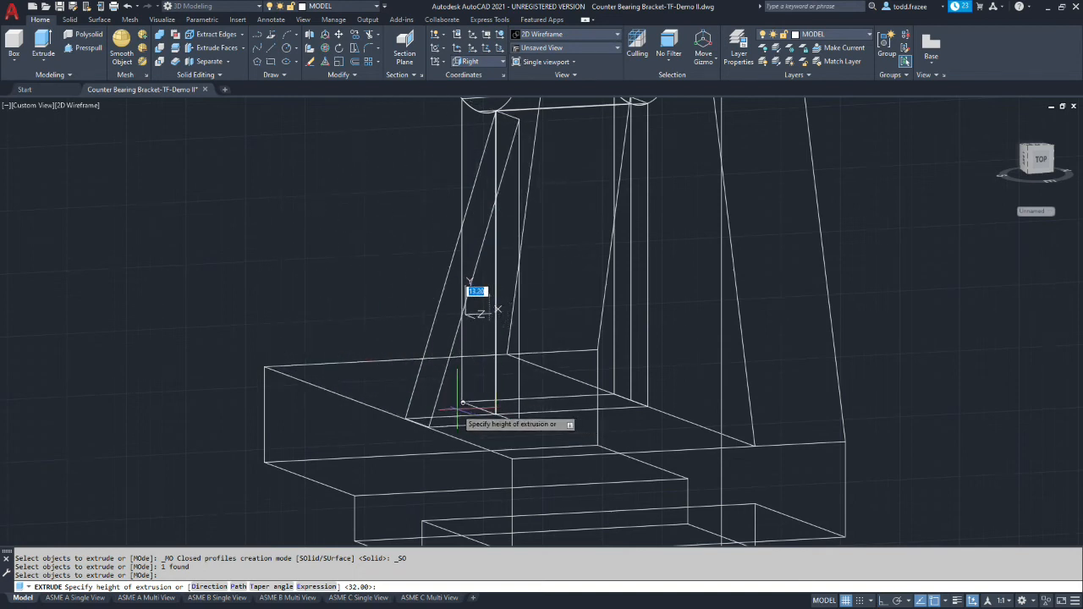
{"action": "left_click", "coordinate": [462, 401]}
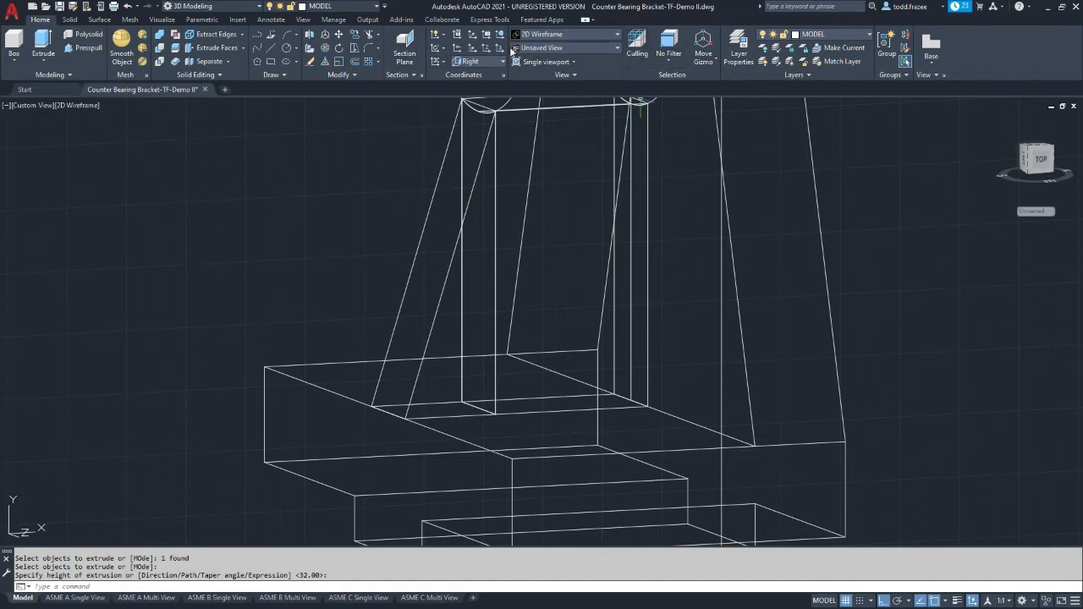
Set the visual style to Shades of Gray and examine the triangular gusset against the support, hub and base
{"action": "left_click", "coordinate": [616, 37]}
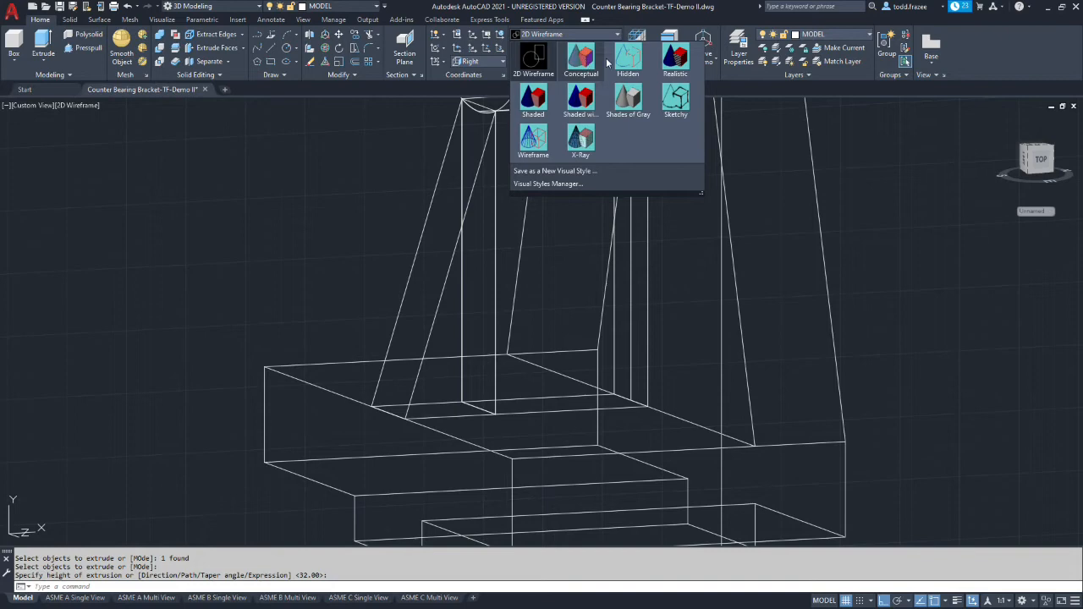
{"action": "left_click", "coordinate": [636, 93]}
{"action": "scroll", "coordinate": [317, 268], "scroll_direction": "up", "scroll_amount": 6}
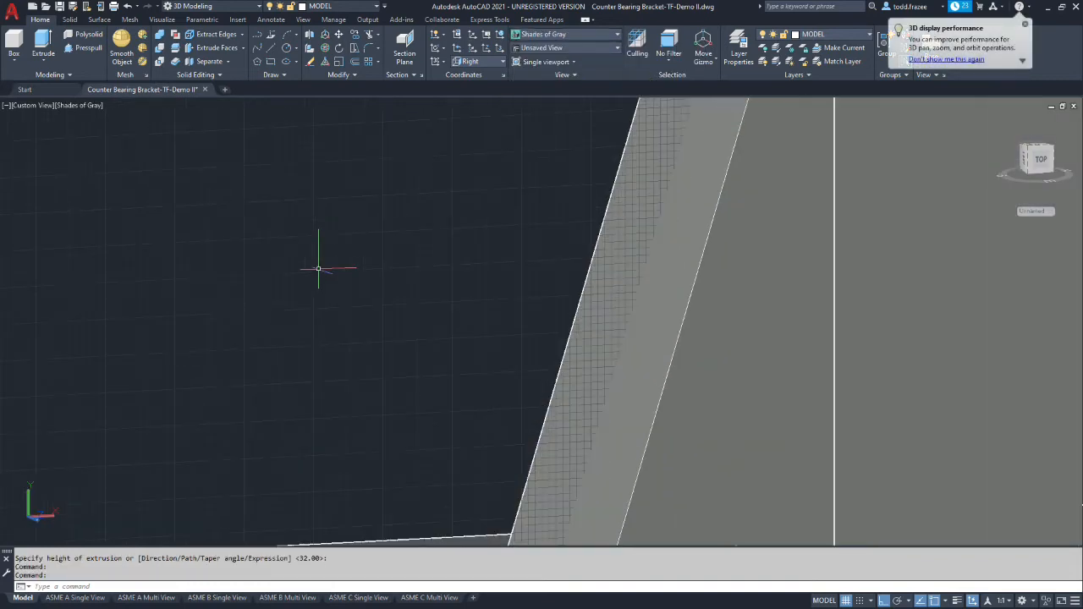
{"action": "scroll", "coordinate": [318, 269], "scroll_direction": "down", "scroll_amount": 10}
{"action": "scroll", "coordinate": [331, 247], "scroll_direction": "down", "scroll_amount": 5}
{"action": "scroll", "coordinate": [362, 186], "scroll_direction": "up", "scroll_amount": 2}
{"action": "scroll", "coordinate": [361, 186], "scroll_direction": "up", "scroll_amount": 2}
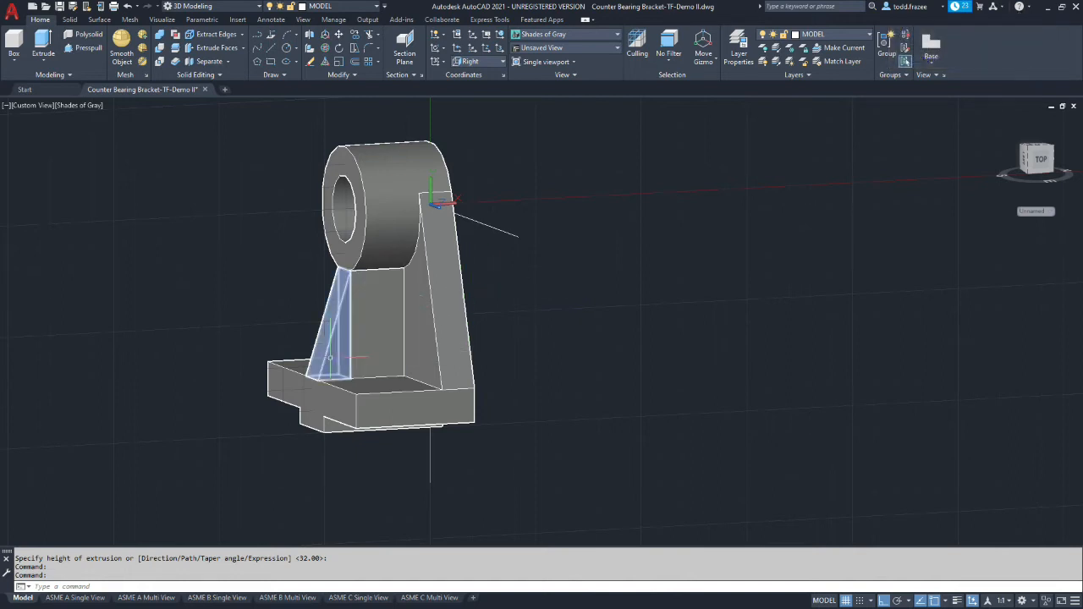
{"action": "left_click", "coordinate": [392, 183]}
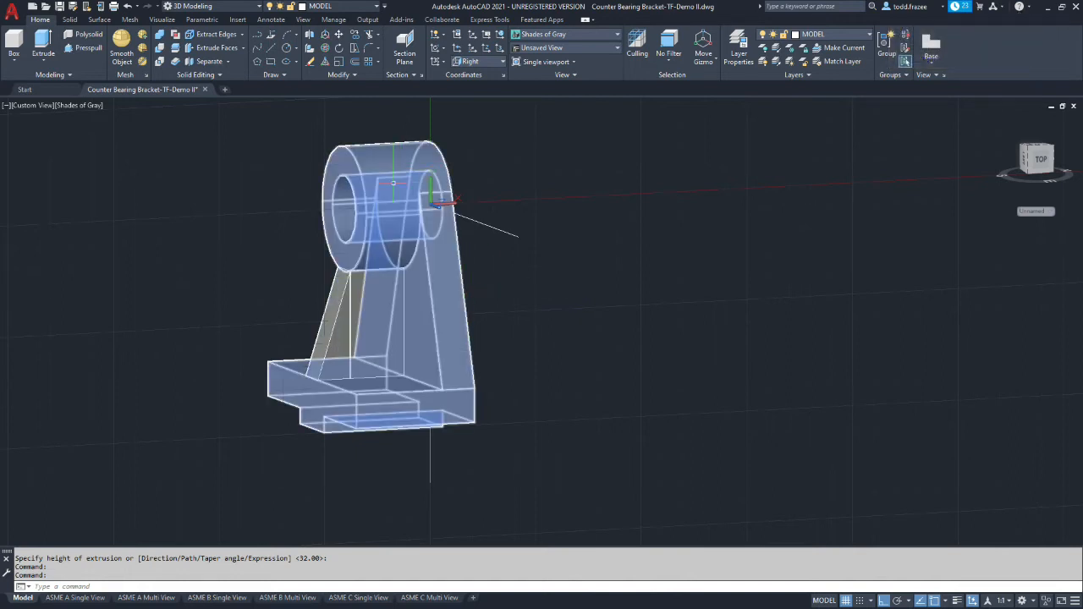
Union the triangular gusset, the central support block and the main bracket body into one solid
{"action": "key", "text": "Escape"}
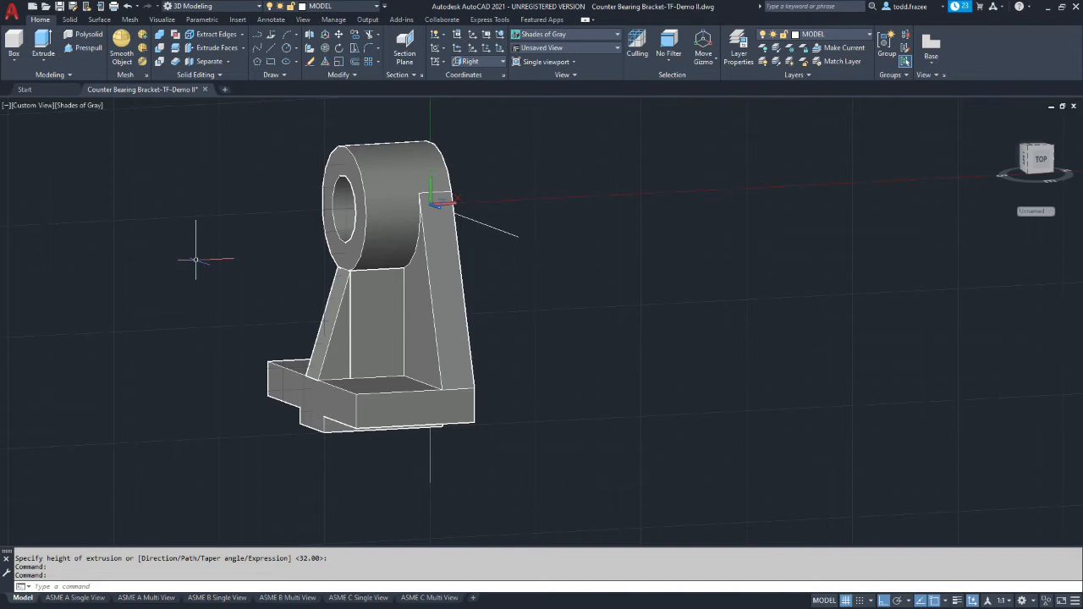
{"action": "left_click", "coordinate": [160, 34]}
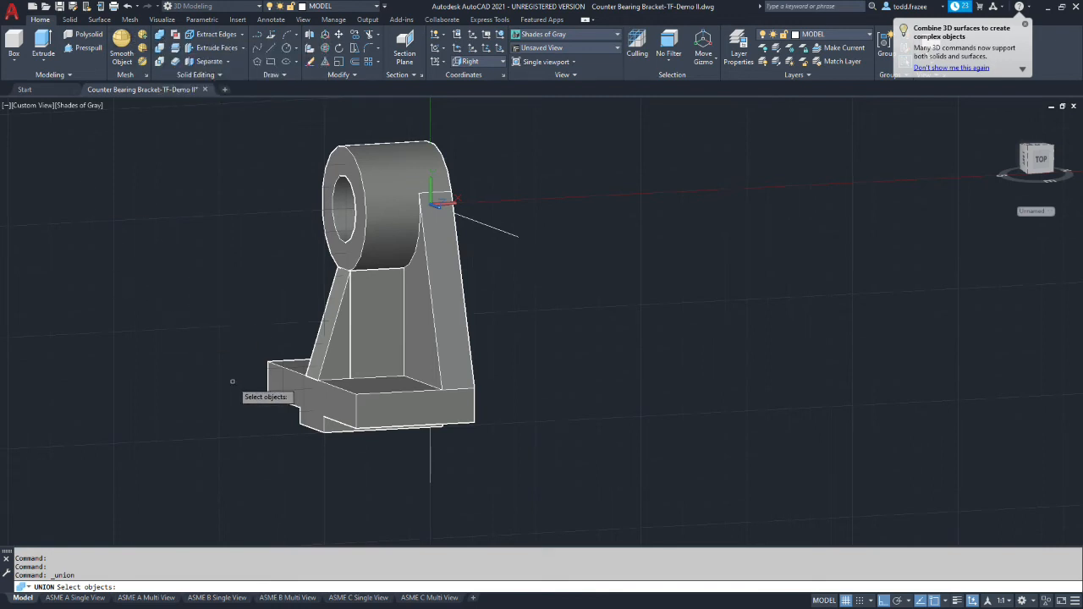
{"action": "left_click", "coordinate": [341, 356]}
{"action": "left_click", "coordinate": [387, 326]}
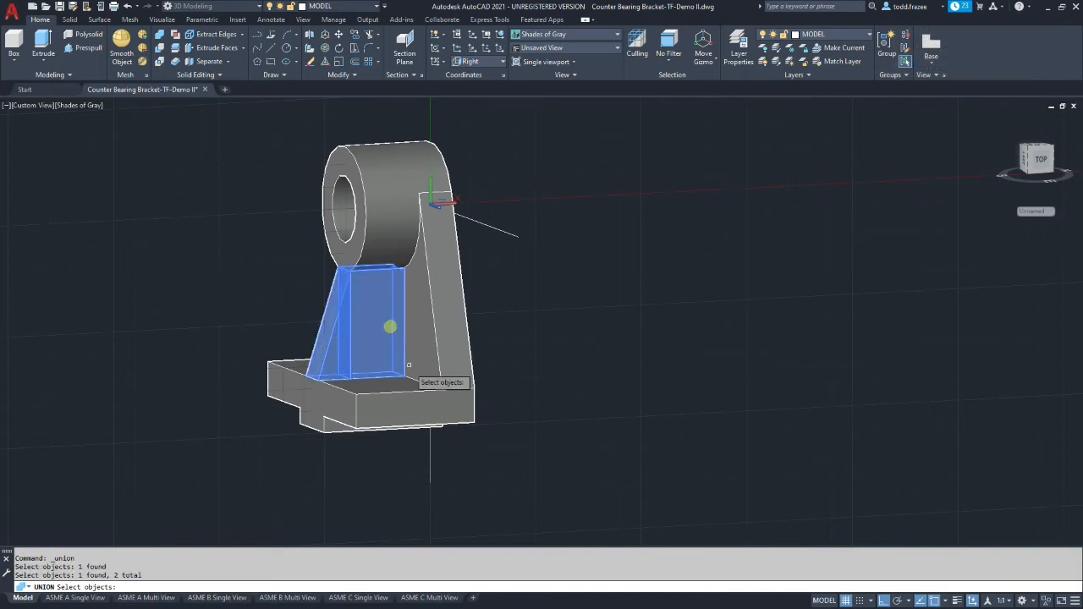
{"action": "left_click", "coordinate": [447, 352]}
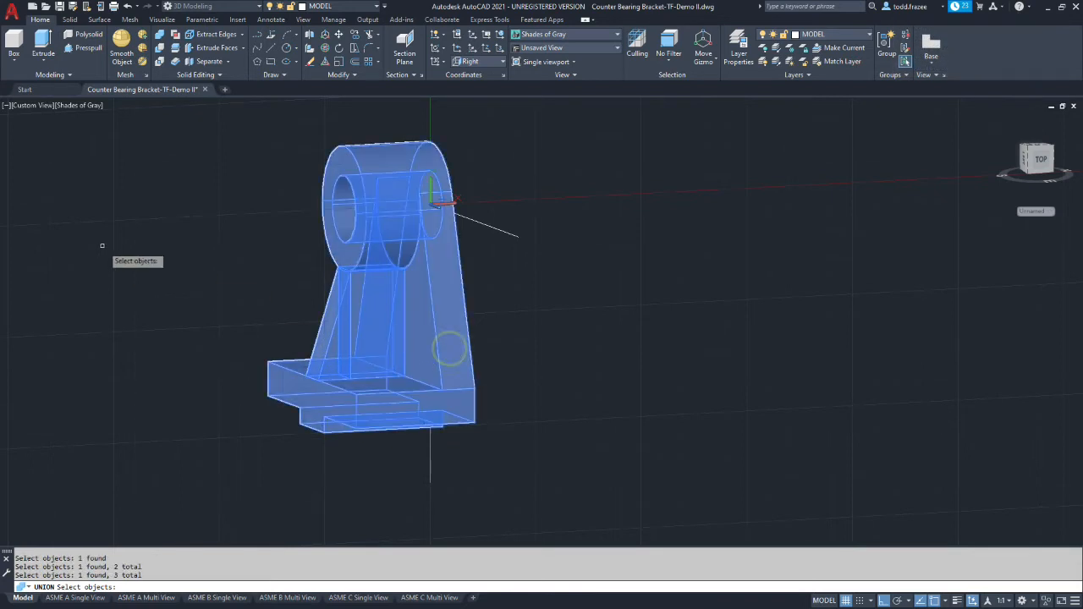
{"action": "key", "text": "Return"}
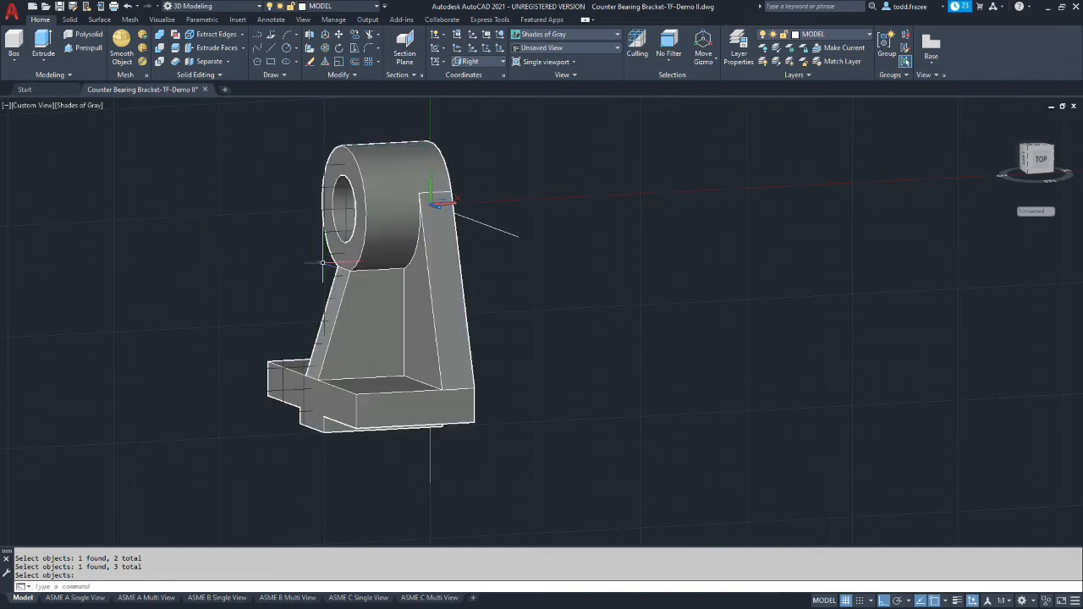
Examine the unioned bracket up close where the gusset meets the hub and the base, then from a more angled view
{"action": "scroll", "coordinate": [338, 258], "scroll_direction": "down", "scroll_amount": 5}
{"action": "scroll", "coordinate": [341, 274], "scroll_direction": "up", "scroll_amount": 8}
{"action": "scroll", "coordinate": [341, 274], "scroll_direction": "up", "scroll_amount": 4}
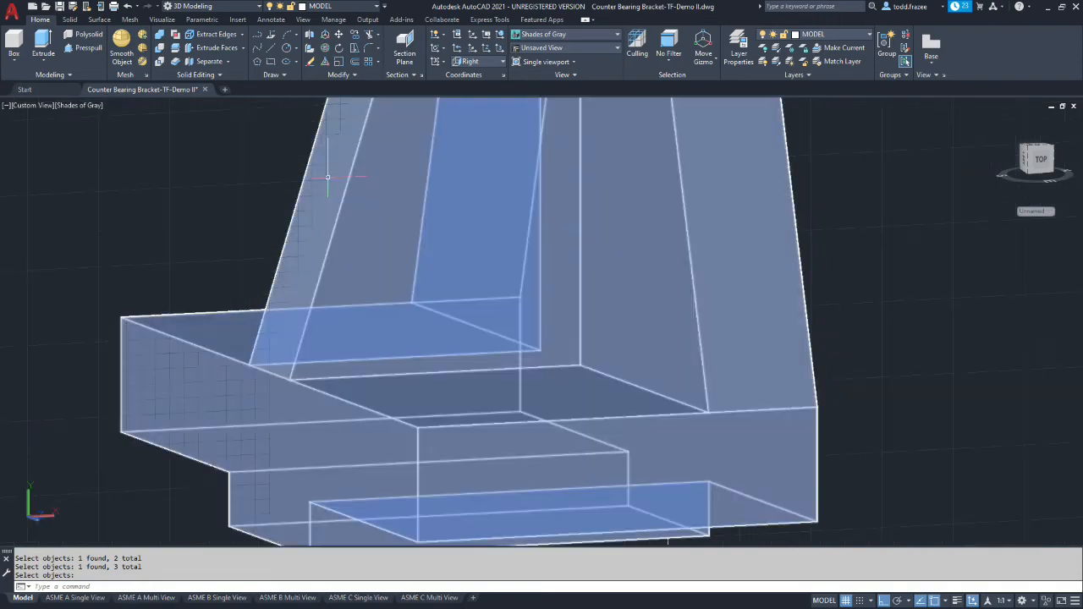
{"action": "scroll", "coordinate": [339, 211], "scroll_direction": "down", "scroll_amount": 8}
{"action": "scroll", "coordinate": [338, 212], "scroll_direction": "up", "scroll_amount": 4}
{"action": "scroll", "coordinate": [428, 373], "scroll_direction": "up", "scroll_amount": 5}
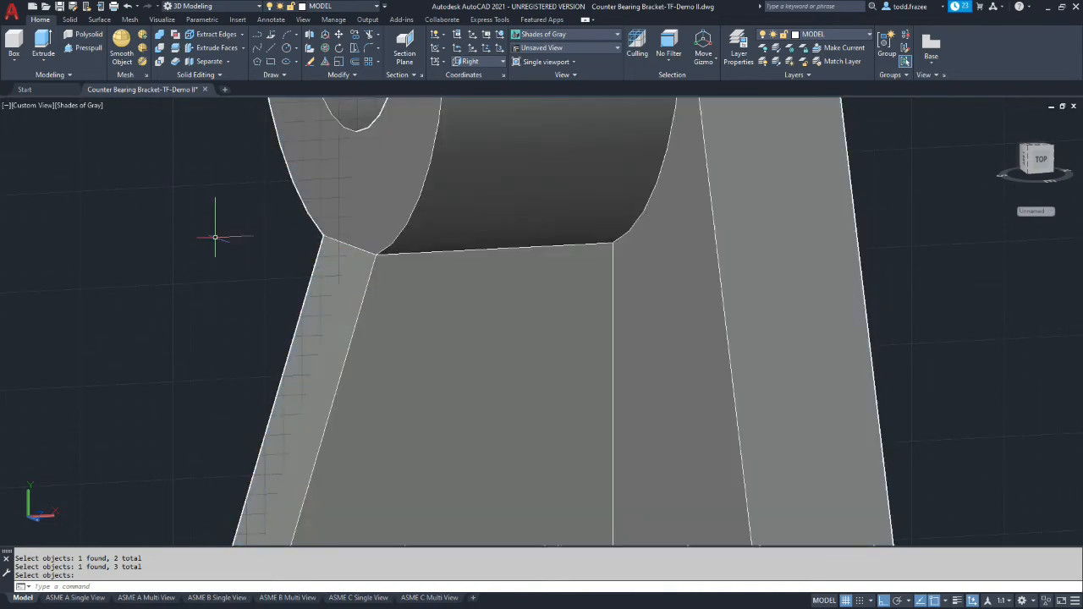
{"action": "scroll", "coordinate": [199, 173], "scroll_direction": "down", "scroll_amount": 4}
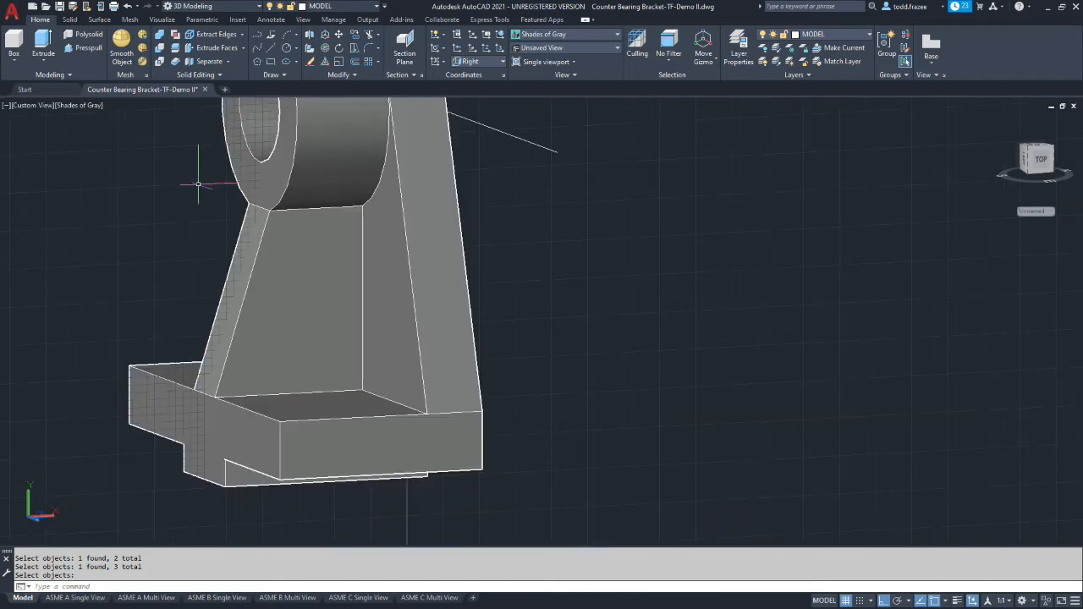
{"action": "scroll", "coordinate": [198, 174], "scroll_direction": "down", "scroll_amount": 4}
{"action": "scroll", "coordinate": [96, 164], "scroll_direction": "up", "scroll_amount": 3}
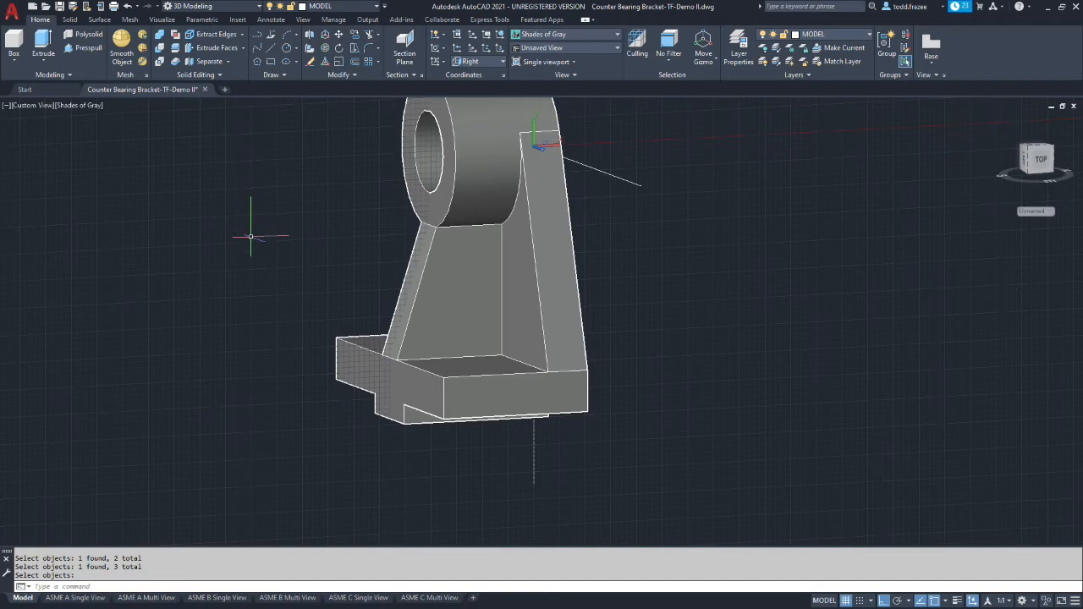
{"action": "key", "text": "Return"}
{"action": "scroll", "coordinate": [263, 242], "scroll_direction": "up", "scroll_amount": 2}
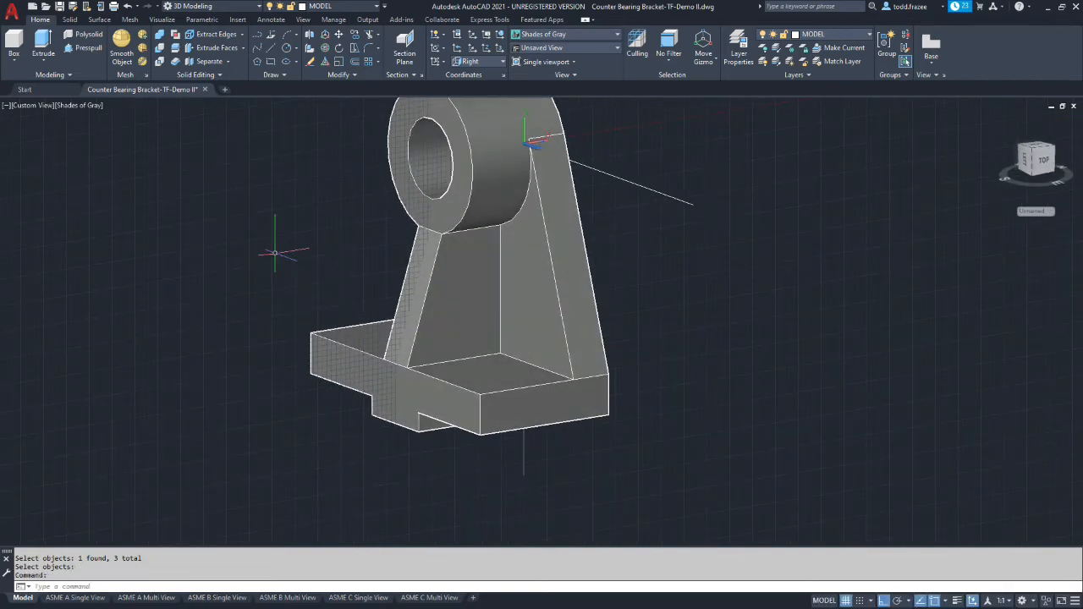
{"action": "scroll", "coordinate": [275, 252], "scroll_direction": "down", "scroll_amount": 2}
{"action": "scroll", "coordinate": [405, 161], "scroll_direction": "up", "scroll_amount": 2}
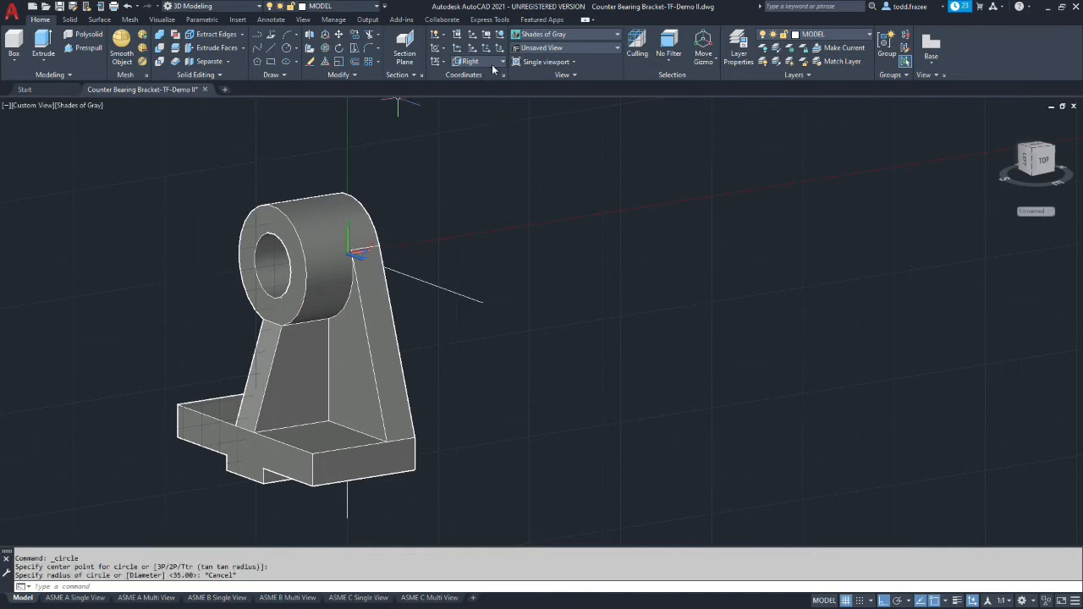
Set the UCS to Front and draw a circle centred on the hub's front face, reaching the gusset's upper corner
{"action": "left_click", "coordinate": [503, 61]}
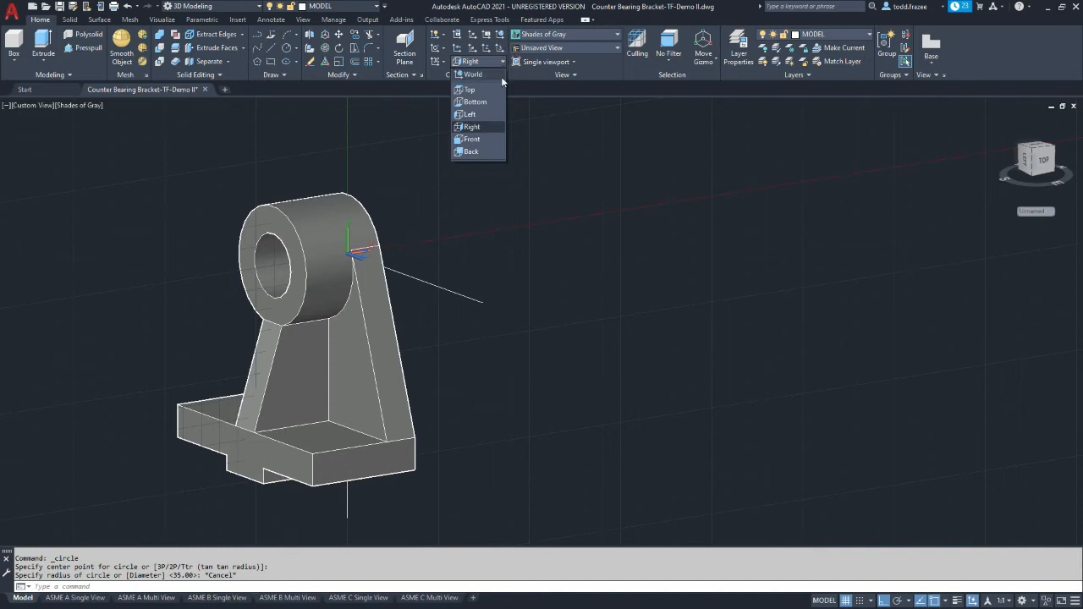
{"action": "left_click", "coordinate": [471, 138]}
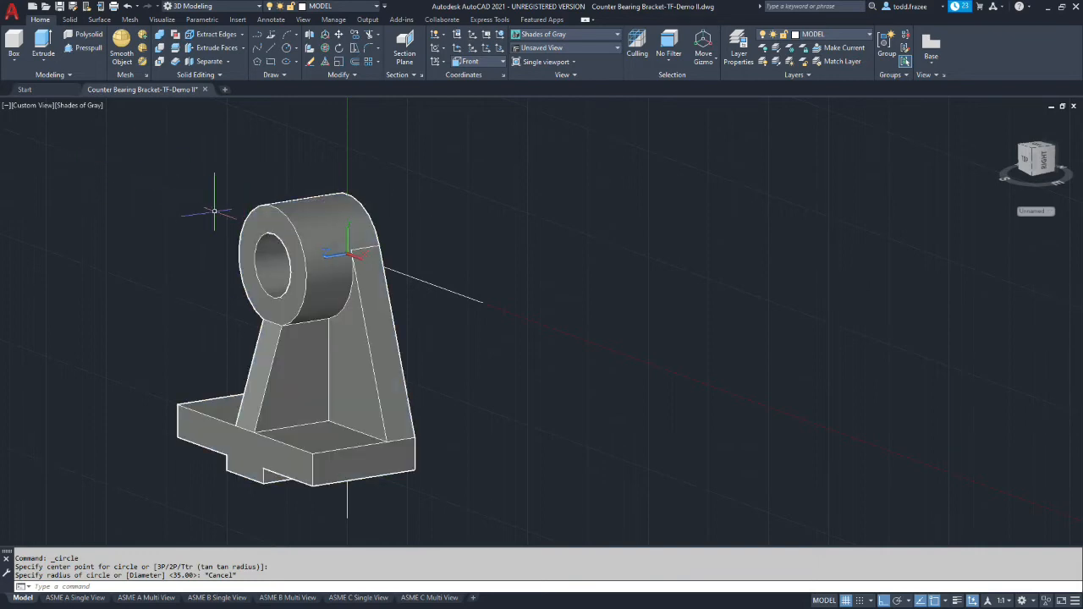
{"action": "left_click", "coordinate": [286, 48]}
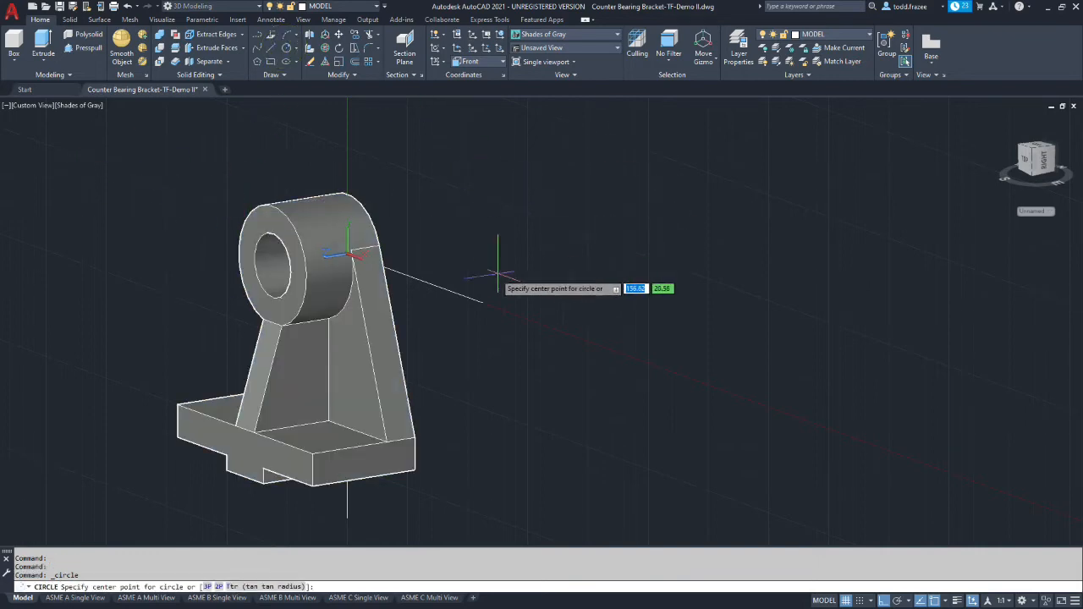
{"action": "left_click", "coordinate": [272, 265]}
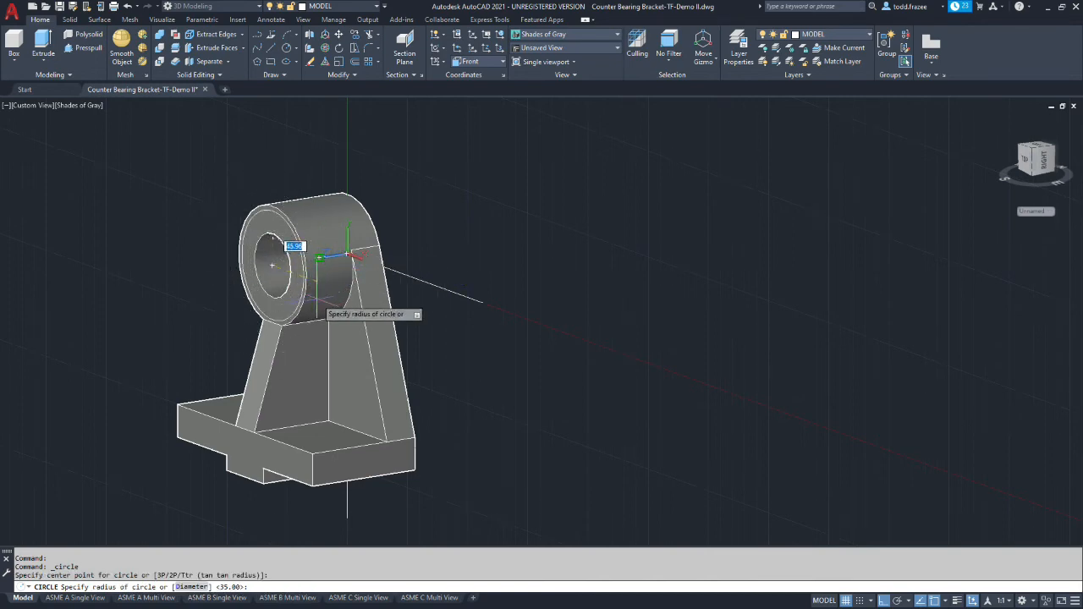
{"action": "scroll", "coordinate": [293, 314], "scroll_direction": "down", "scroll_amount": 6}
{"action": "scroll", "coordinate": [288, 318], "scroll_direction": "up", "scroll_amount": 10}
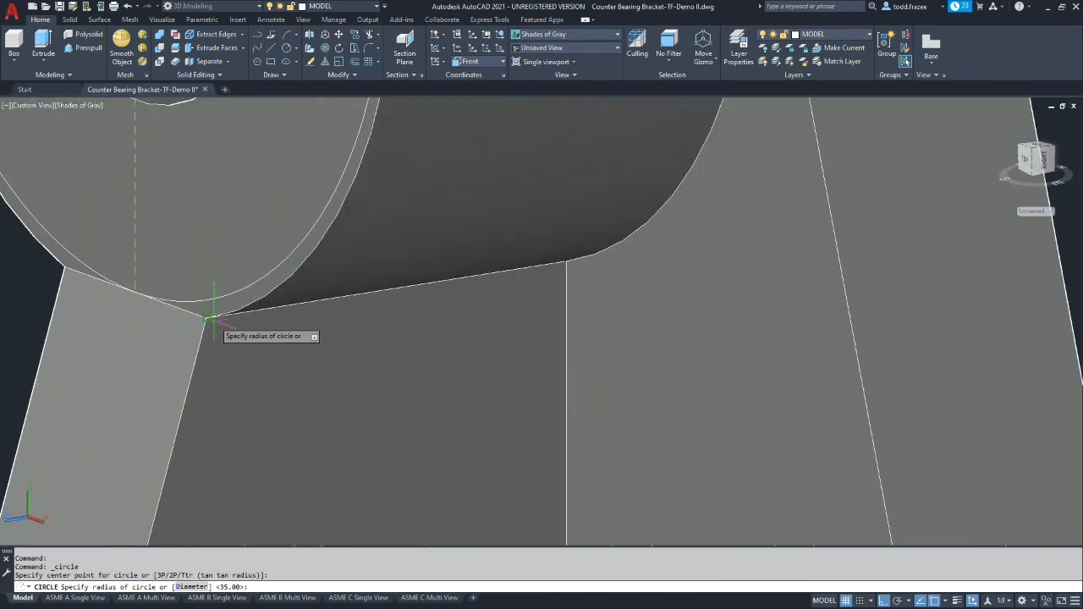
{"action": "left_click", "coordinate": [215, 319]}
{"action": "scroll", "coordinate": [78, 188], "scroll_direction": "down", "scroll_amount": 8}
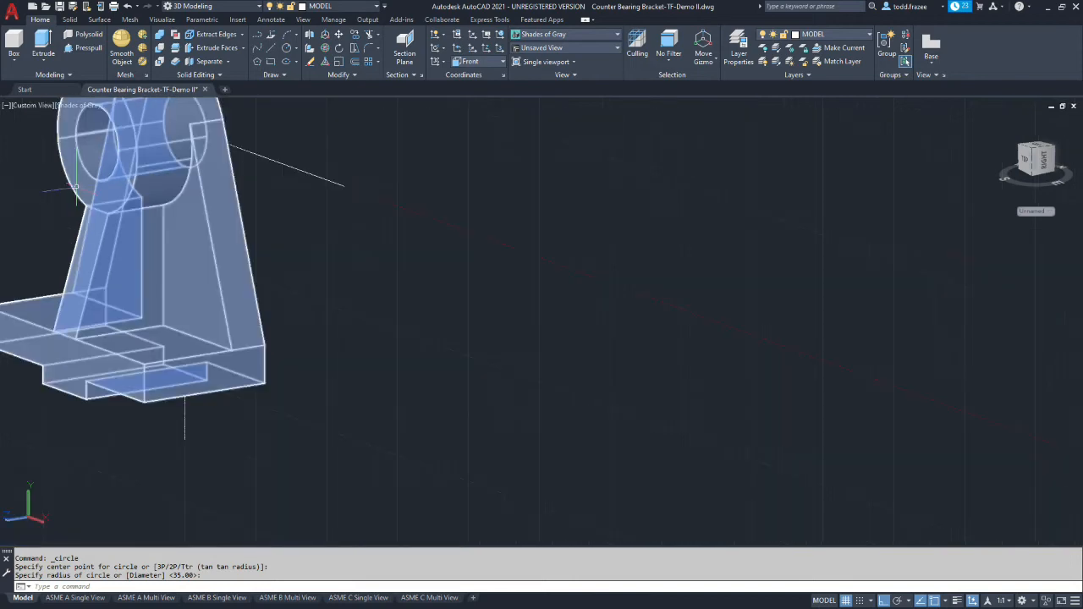
{"action": "scroll", "coordinate": [17, 146], "scroll_direction": "up", "scroll_amount": 5}
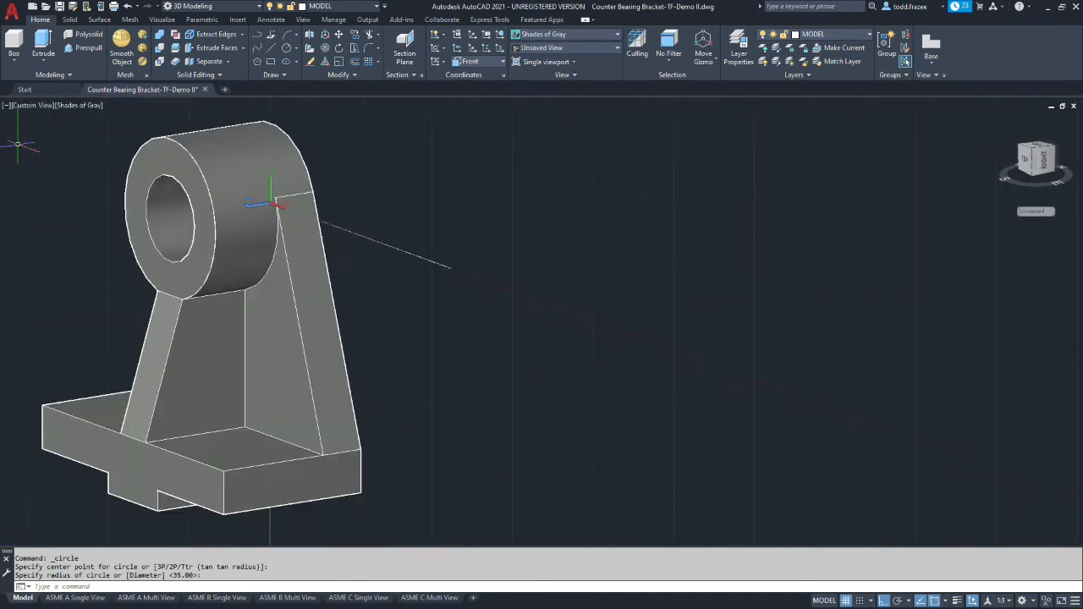
{"action": "scroll", "coordinate": [105, 181], "scroll_direction": "up", "scroll_amount": 2}
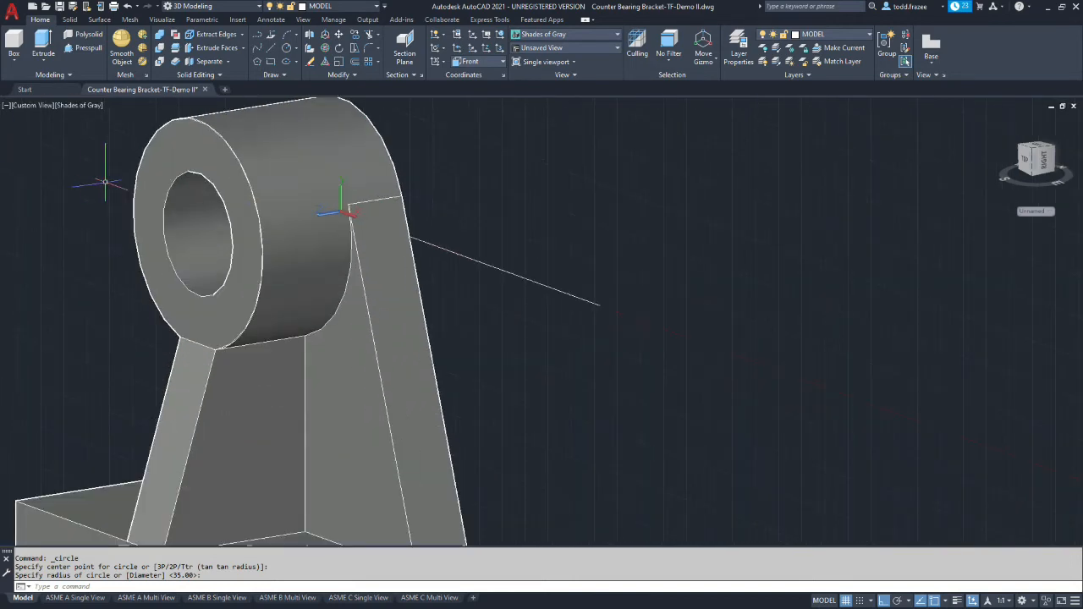
Set the visual style to 2D Wireframe and extrude the new circle 3 mm forward from the hub's front face
{"action": "left_click", "coordinate": [617, 38]}
{"action": "left_click", "coordinate": [542, 57]}
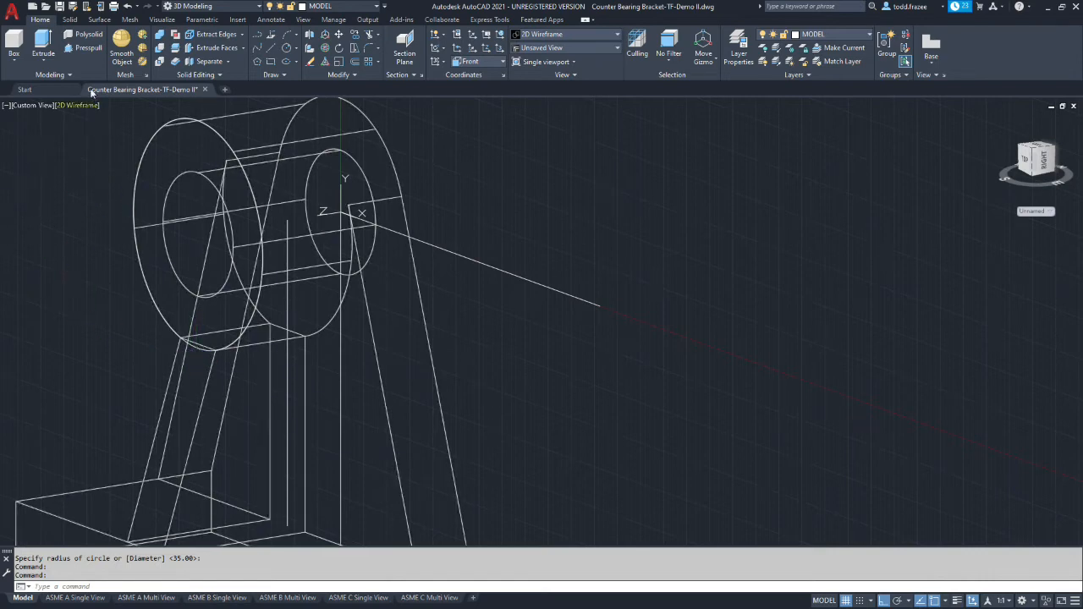
{"action": "left_click", "coordinate": [43, 44]}
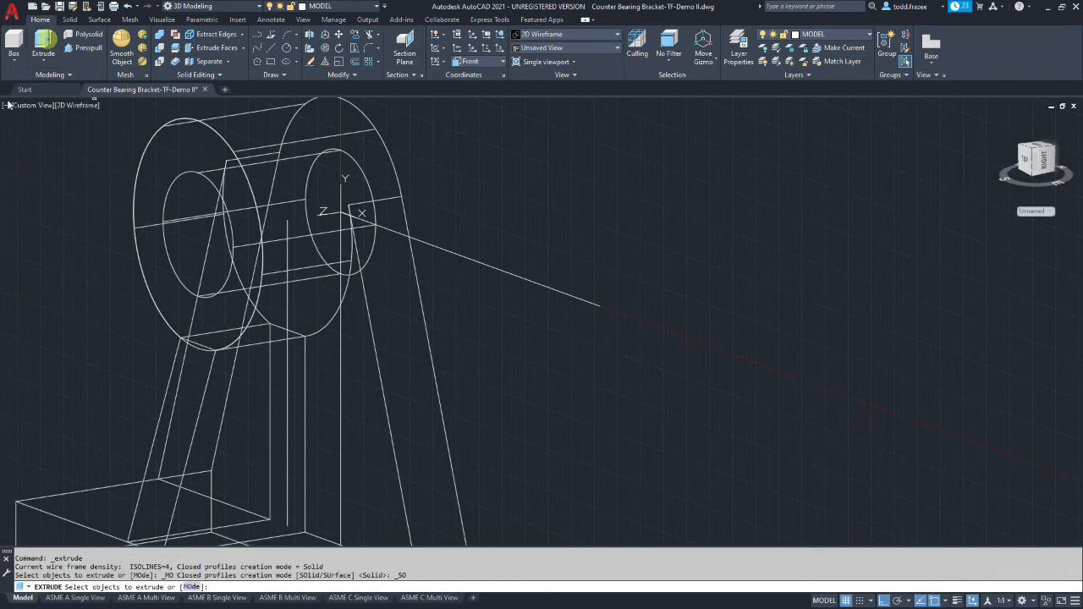
{"action": "left_click", "coordinate": [200, 349]}
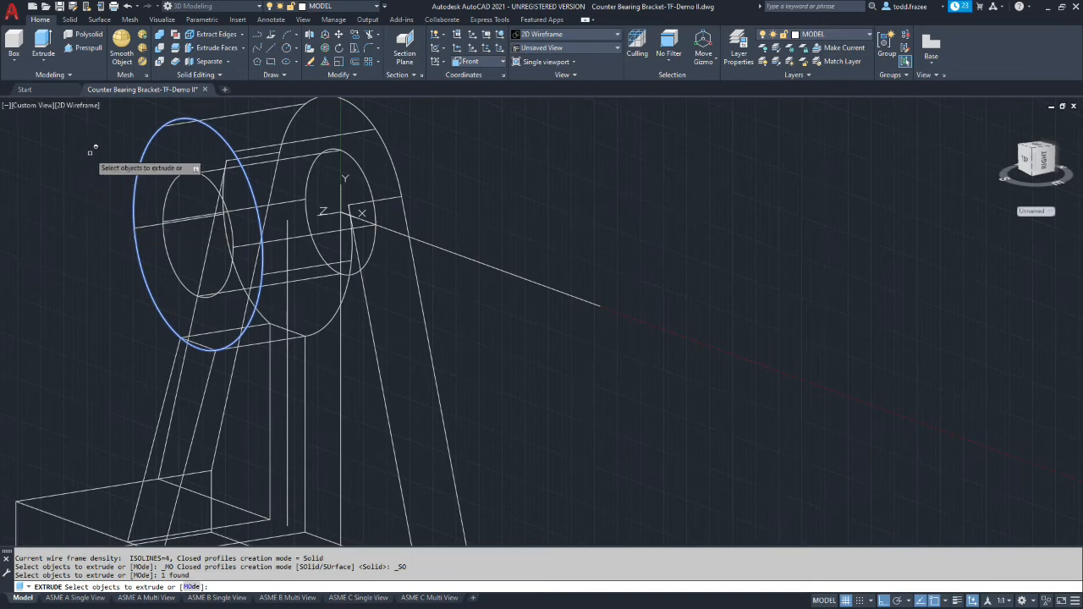
{"action": "left_click", "coordinate": [43, 44]}
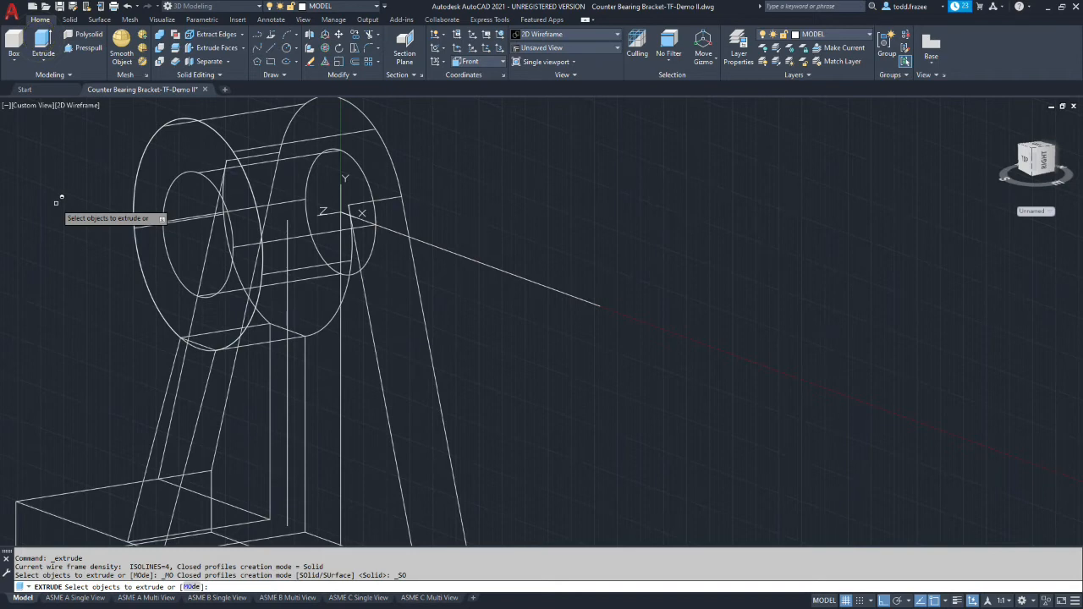
{"action": "left_click", "coordinate": [202, 346]}
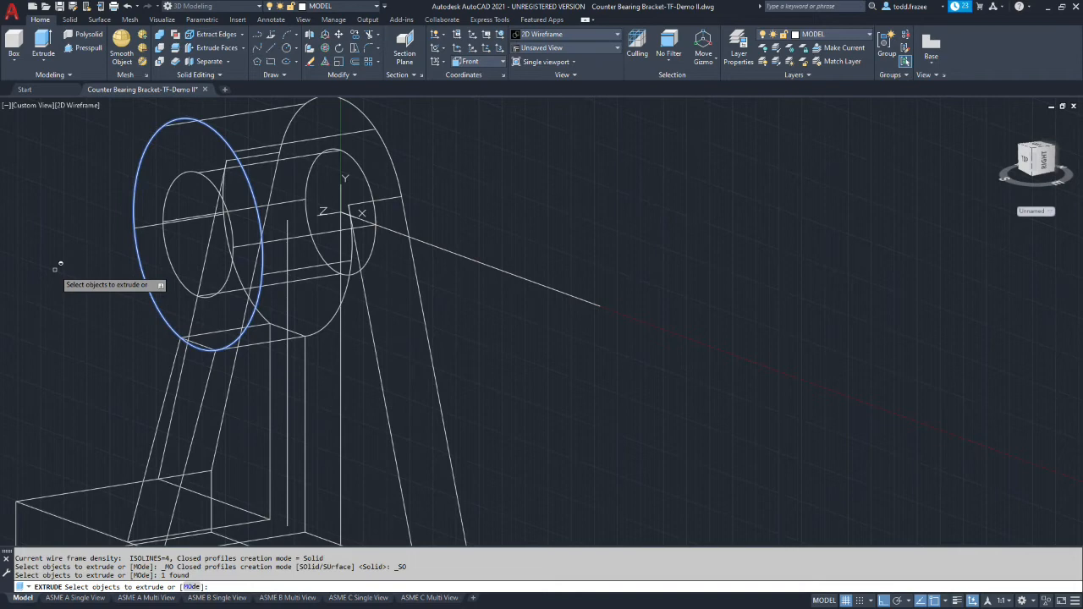
{"action": "key", "text": "Return"}
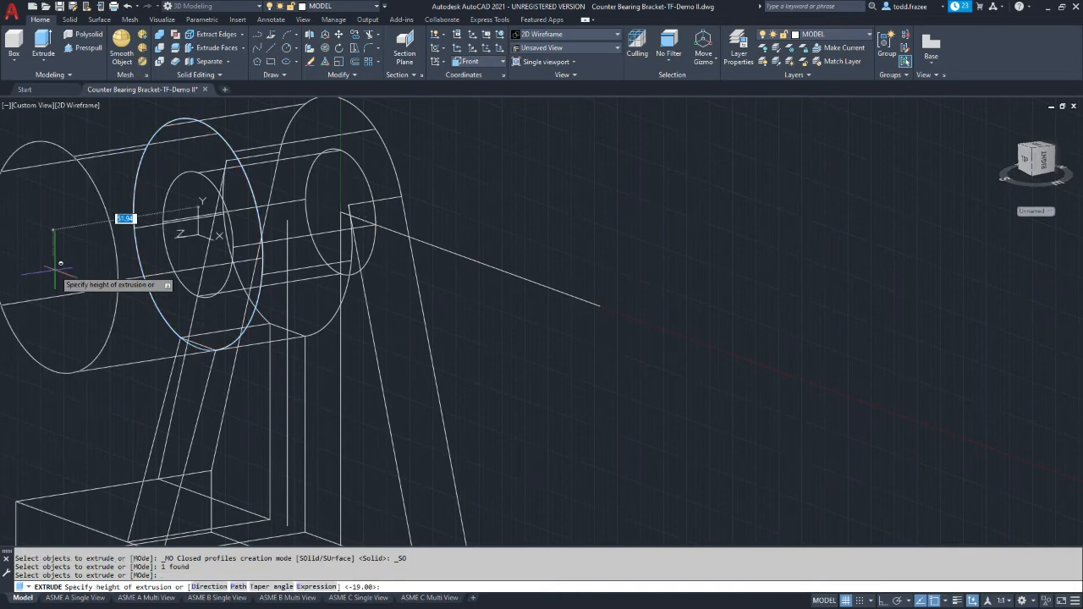
{"action": "type", "text": "3"}
{"action": "key", "text": "Return"}
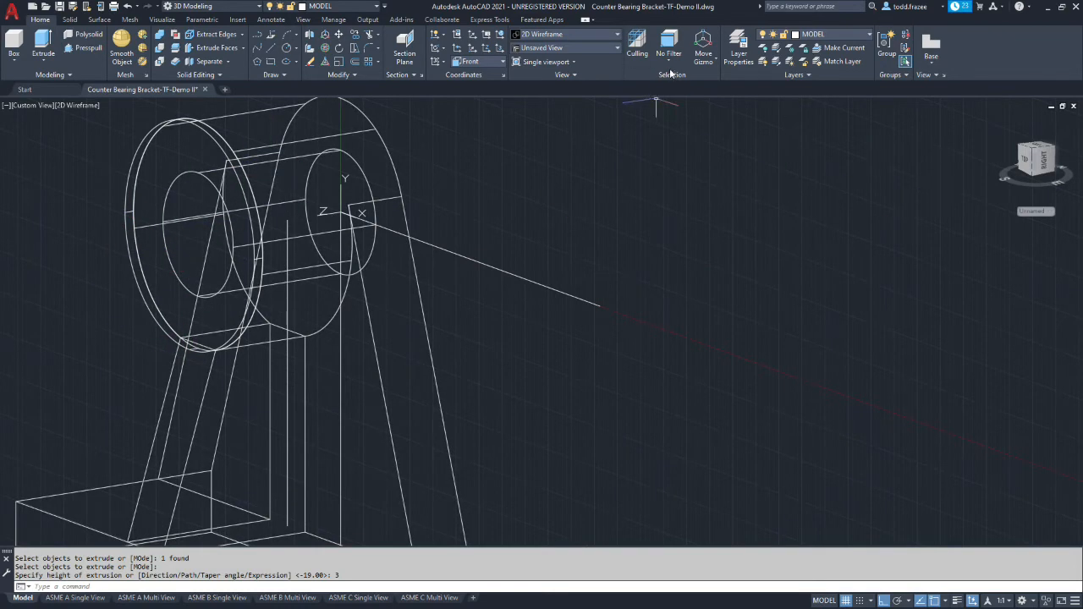
Set the visual style to Shades of Gray and examine the thin disc in front of the hub and gusset
{"action": "left_click", "coordinate": [614, 35]}
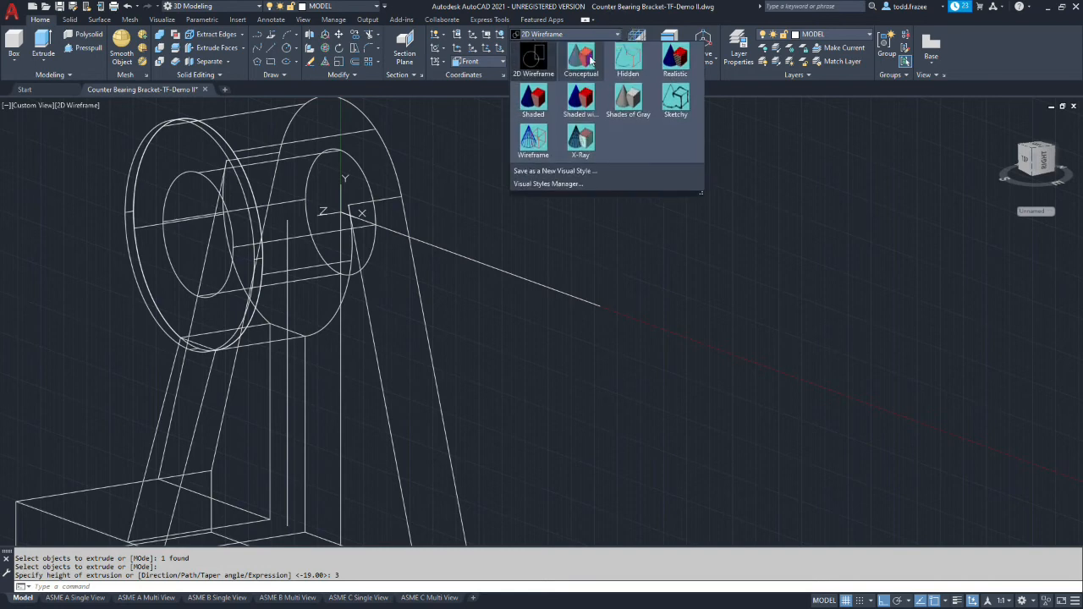
{"action": "left_click", "coordinate": [626, 95]}
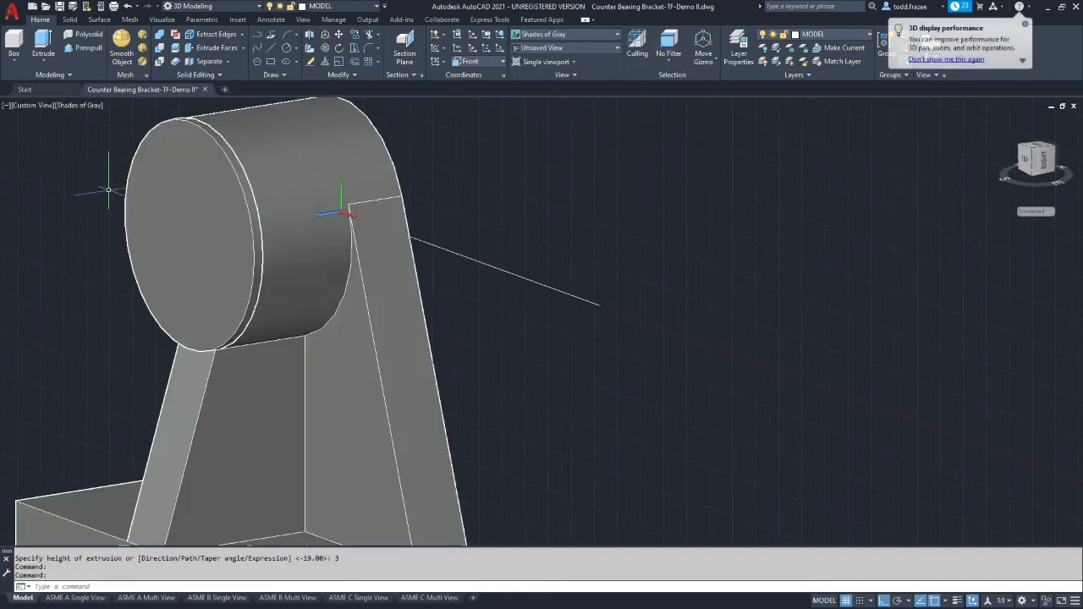
{"action": "scroll", "coordinate": [108, 190], "scroll_direction": "up", "scroll_amount": 5}
{"action": "scroll", "coordinate": [100, 179], "scroll_direction": "down", "scroll_amount": 6}
{"action": "scroll", "coordinate": [39, 185], "scroll_direction": "up", "scroll_amount": 2}
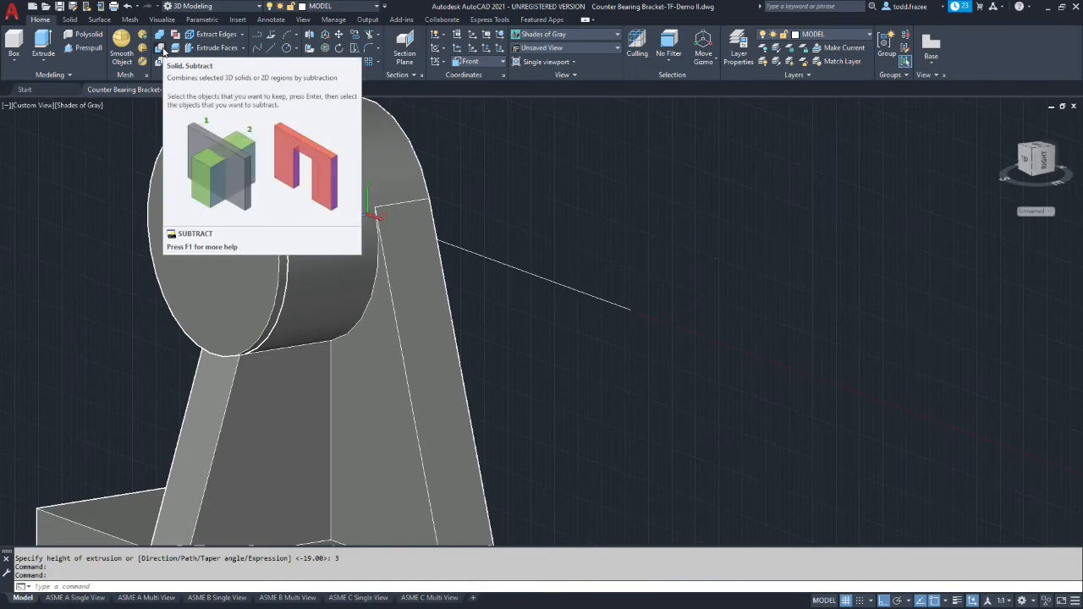
Subtract the thin disc from the bracket body and inspect the cut where the gusset meets the hub
{"action": "left_click", "coordinate": [161, 49]}
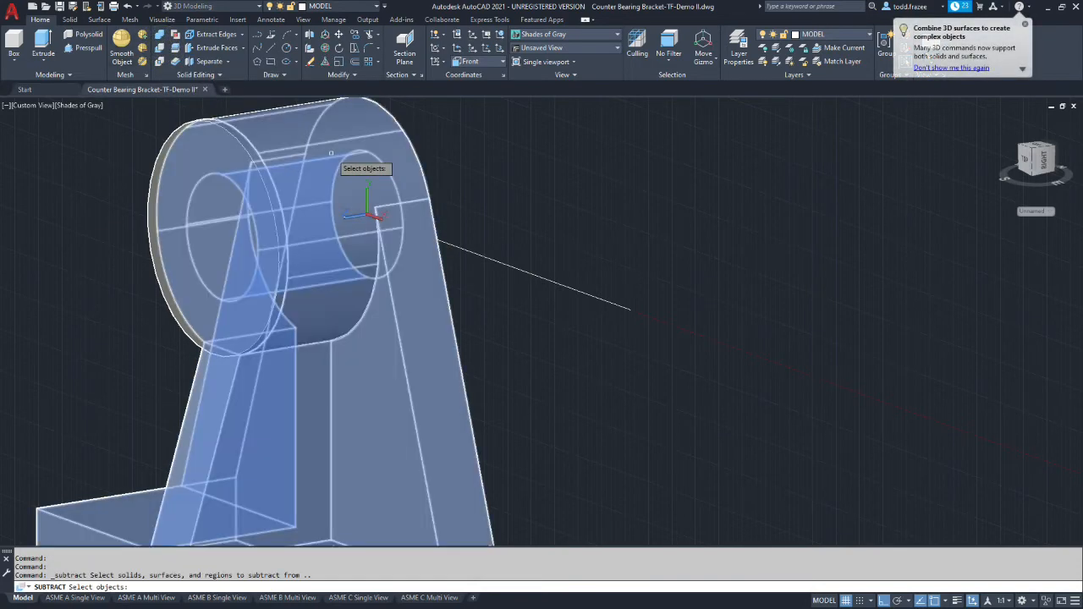
{"action": "left_click", "coordinate": [423, 331]}
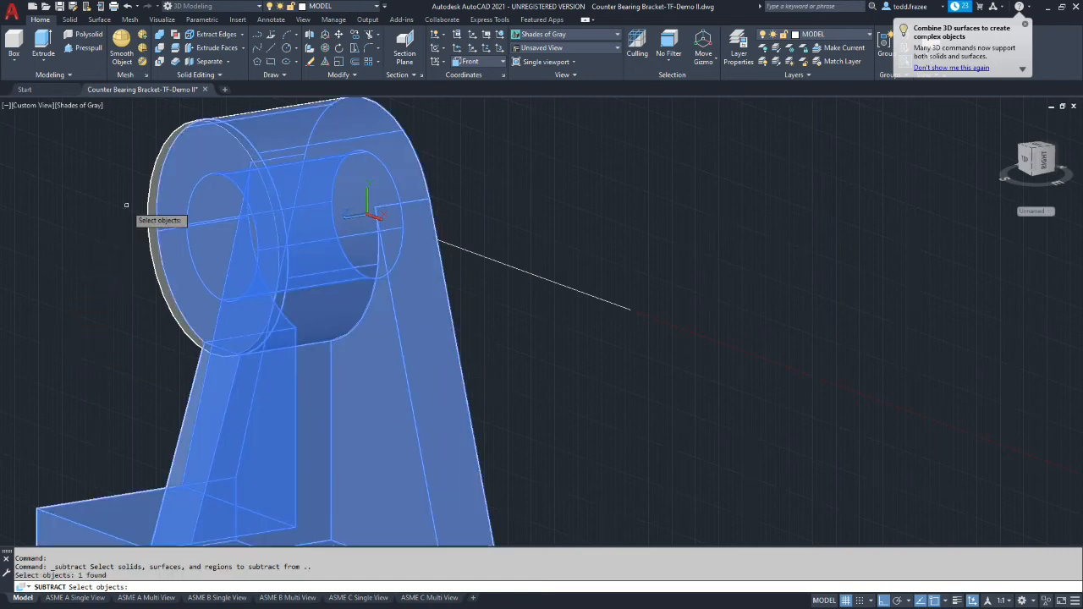
{"action": "key", "text": "Return"}
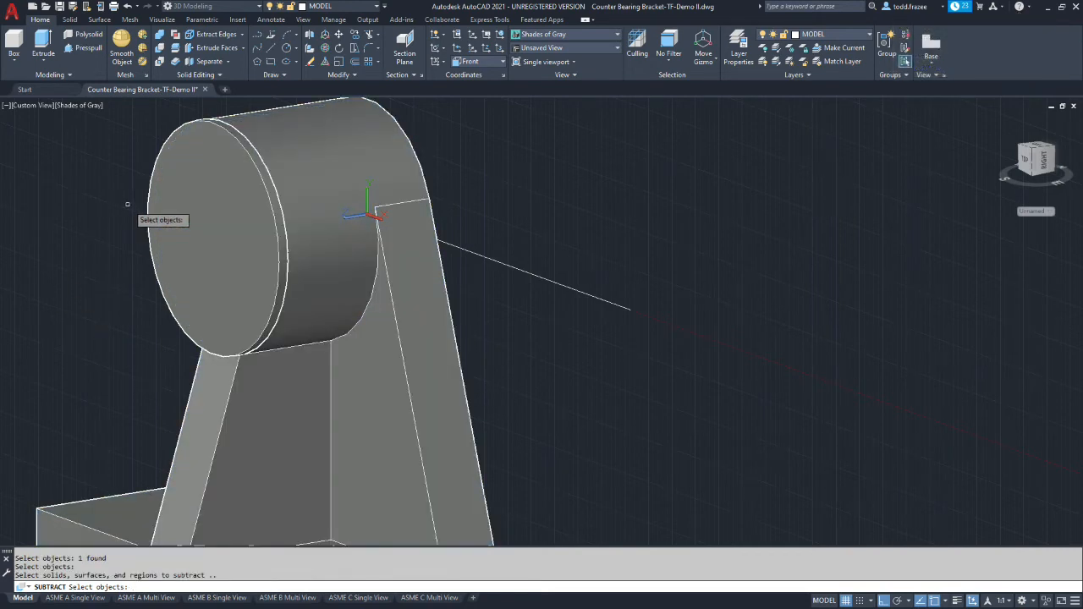
{"action": "left_click", "coordinate": [147, 191]}
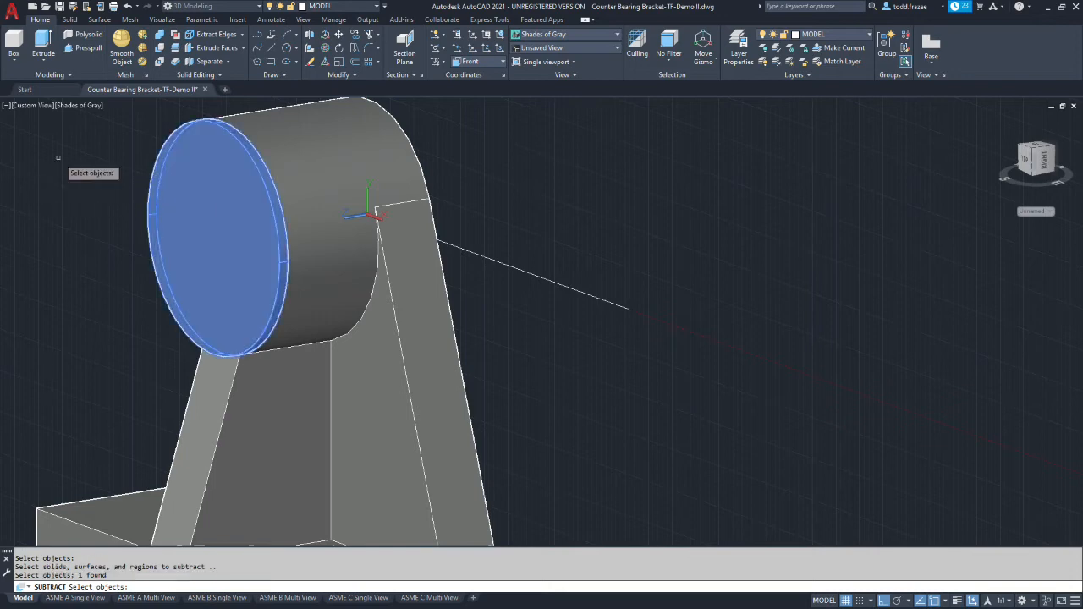
{"action": "key", "text": "Return"}
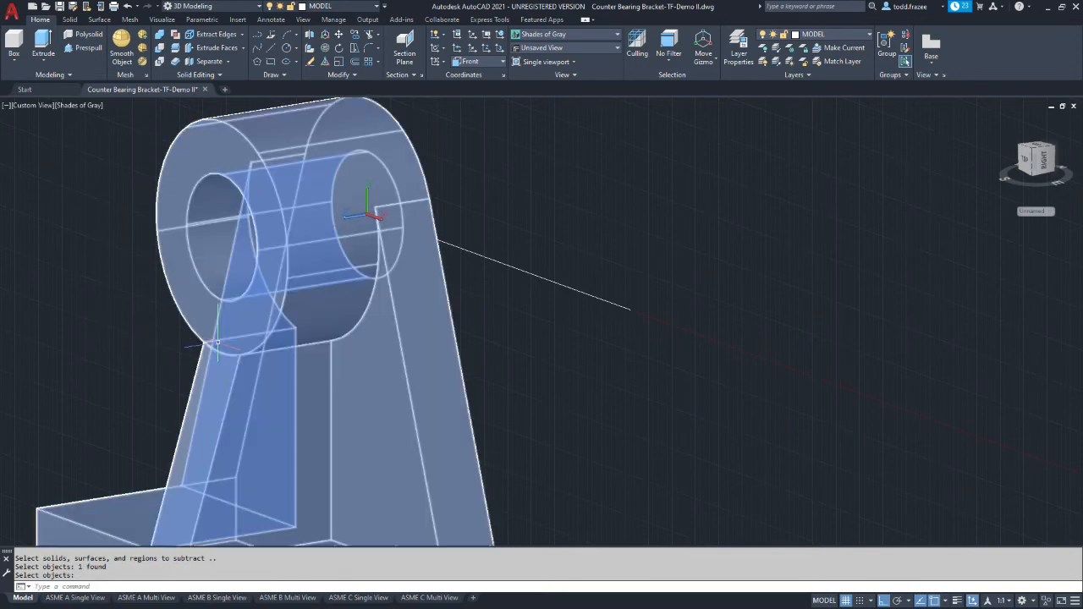
{"action": "scroll", "coordinate": [220, 351], "scroll_direction": "up", "scroll_amount": 6}
{"action": "scroll", "coordinate": [220, 352], "scroll_direction": "down", "scroll_amount": 5}
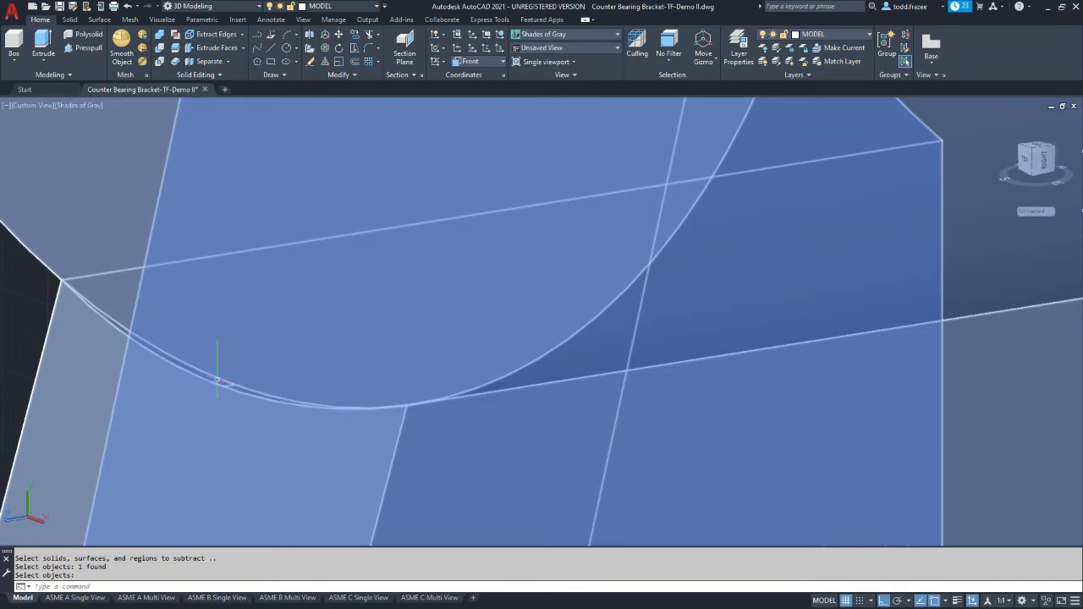
Examine the trimmed joint between gusset and hub up close, and check the overall bracket
{"action": "scroll", "coordinate": [78, 325], "scroll_direction": "up", "scroll_amount": 3}
{"action": "scroll", "coordinate": [79, 326], "scroll_direction": "down", "scroll_amount": 7}
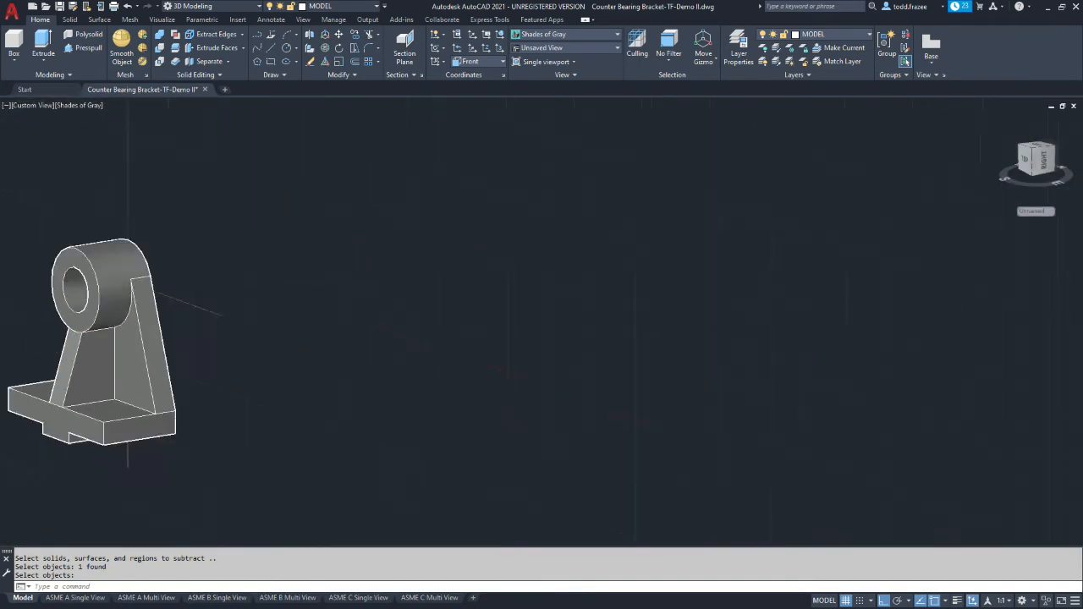
{"action": "scroll", "coordinate": [16, 368], "scroll_direction": "up", "scroll_amount": 2}
{"action": "scroll", "coordinate": [16, 368], "scroll_direction": "up", "scroll_amount": 4}
{"action": "scroll", "coordinate": [19, 364], "scroll_direction": "down", "scroll_amount": 5}
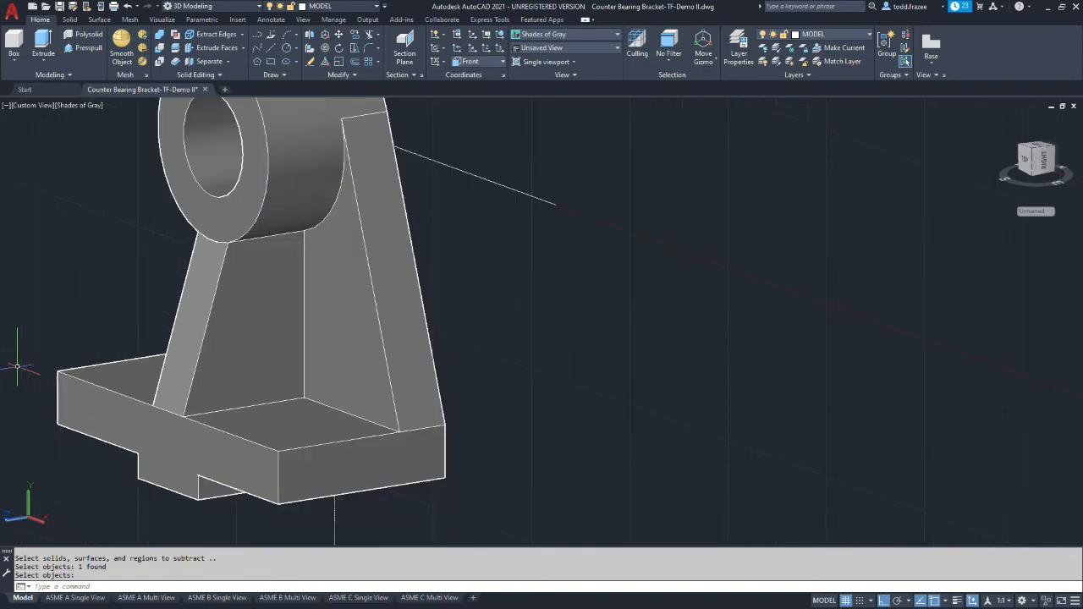
{"action": "scroll", "coordinate": [5, 254], "scroll_direction": "down", "scroll_amount": 2}
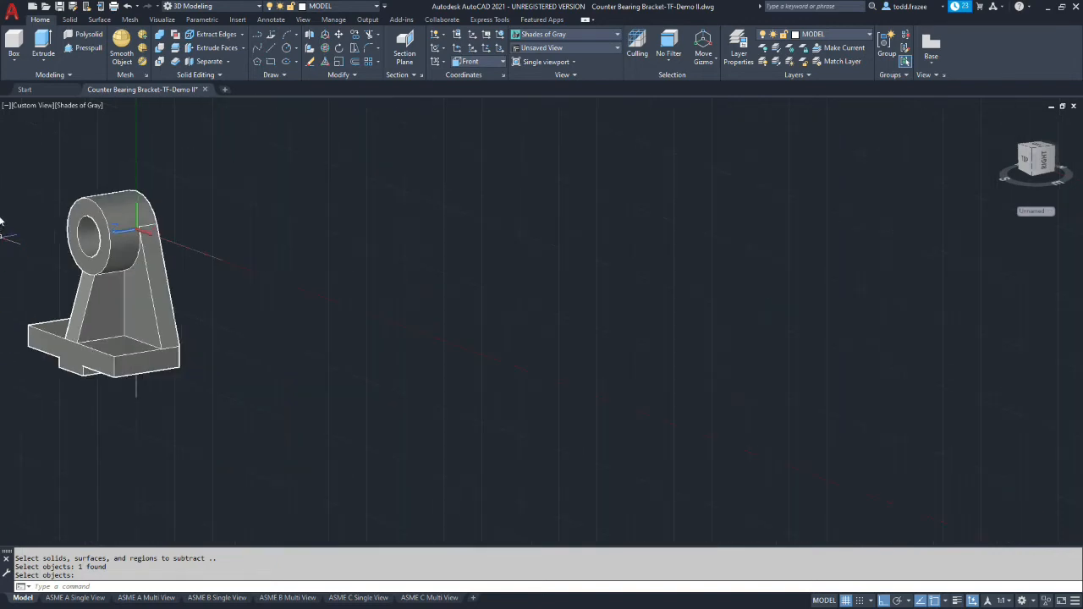
{"action": "scroll", "coordinate": [39, 223], "scroll_direction": "up", "scroll_amount": 3}
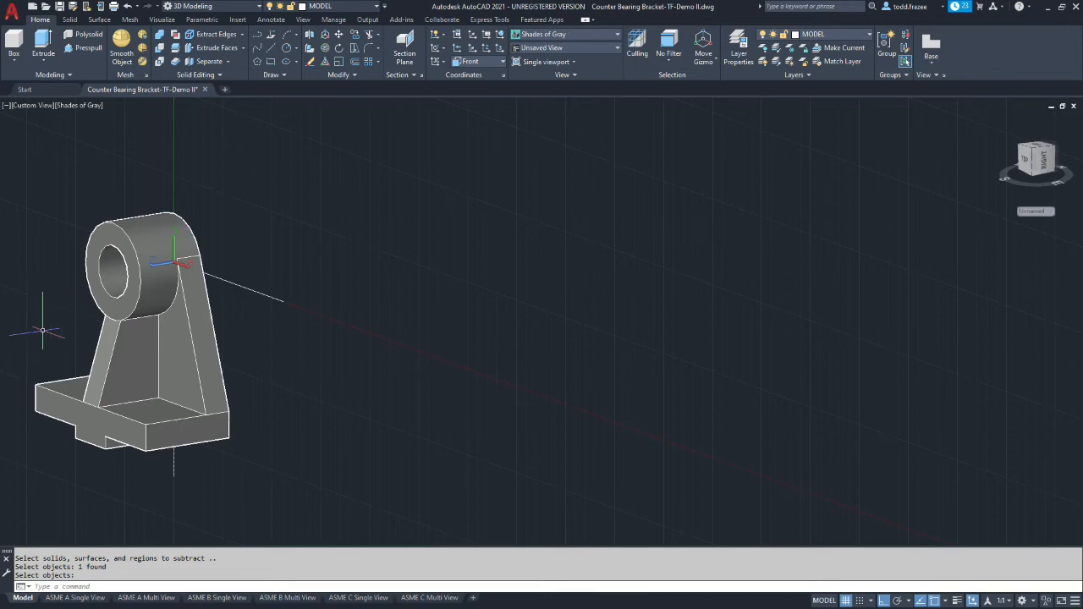
{"action": "scroll", "coordinate": [10, 332], "scroll_direction": "up", "scroll_amount": 3}
{"action": "scroll", "coordinate": [77, 295], "scroll_direction": "down", "scroll_amount": 4}
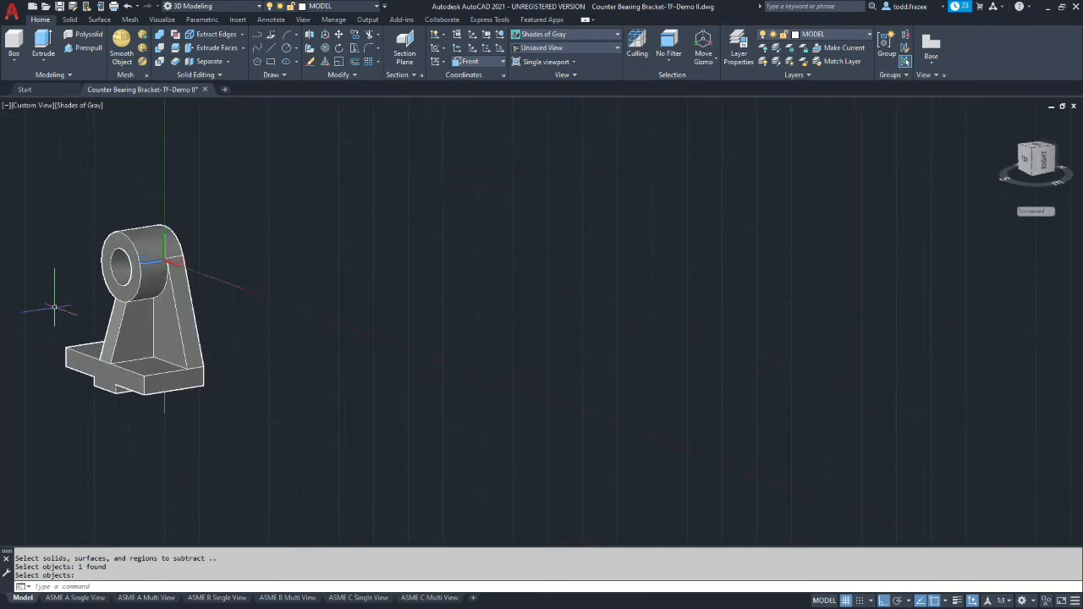
{"action": "scroll", "coordinate": [39, 303], "scroll_direction": "up", "scroll_amount": 2}
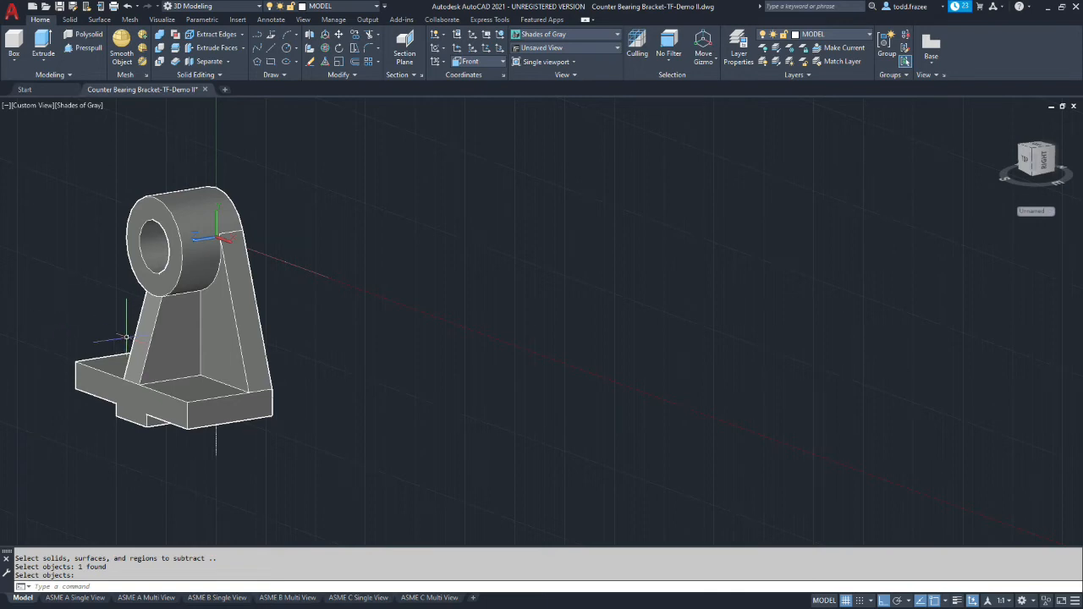
Set the UCS to Bottom and turn the bracket to show the underside of its base
{"action": "left_click", "coordinate": [502, 61]}
{"action": "left_click", "coordinate": [467, 101]}
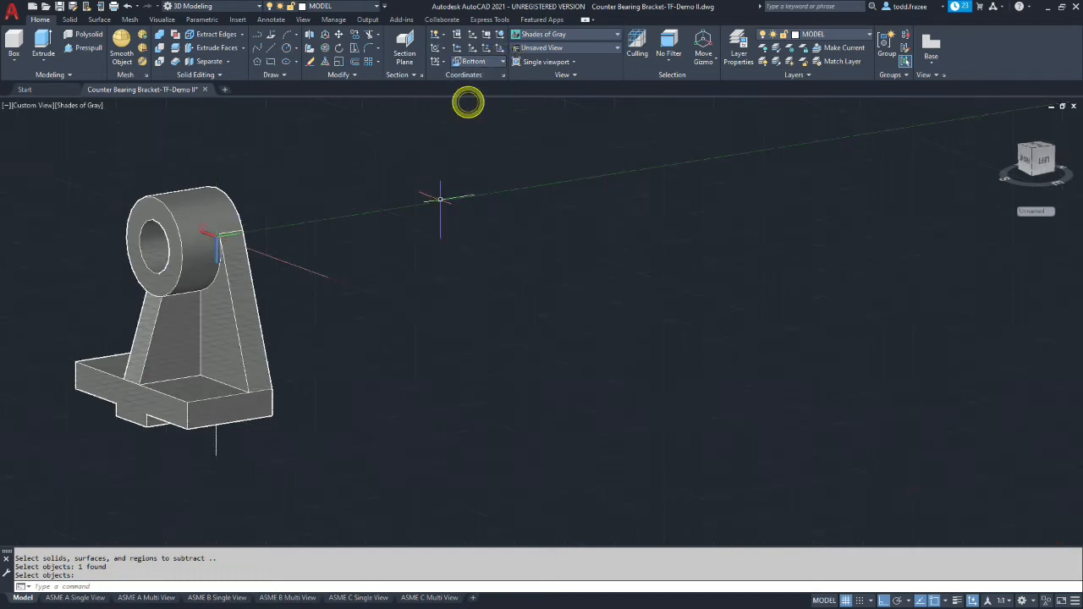
{"action": "middle_click_drag", "start_coordinate": [317, 396], "coordinate": [441, 213], "text": "shift"}
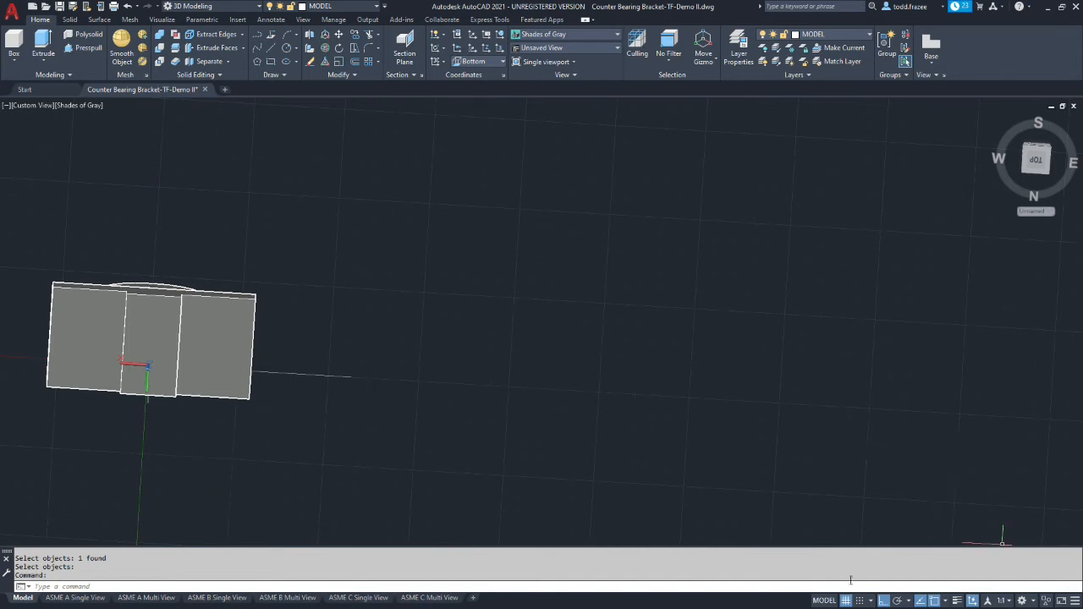
Enable the Midpoint object snap and leave object snapping switched on
{"action": "left_click", "coordinate": [935, 602]}
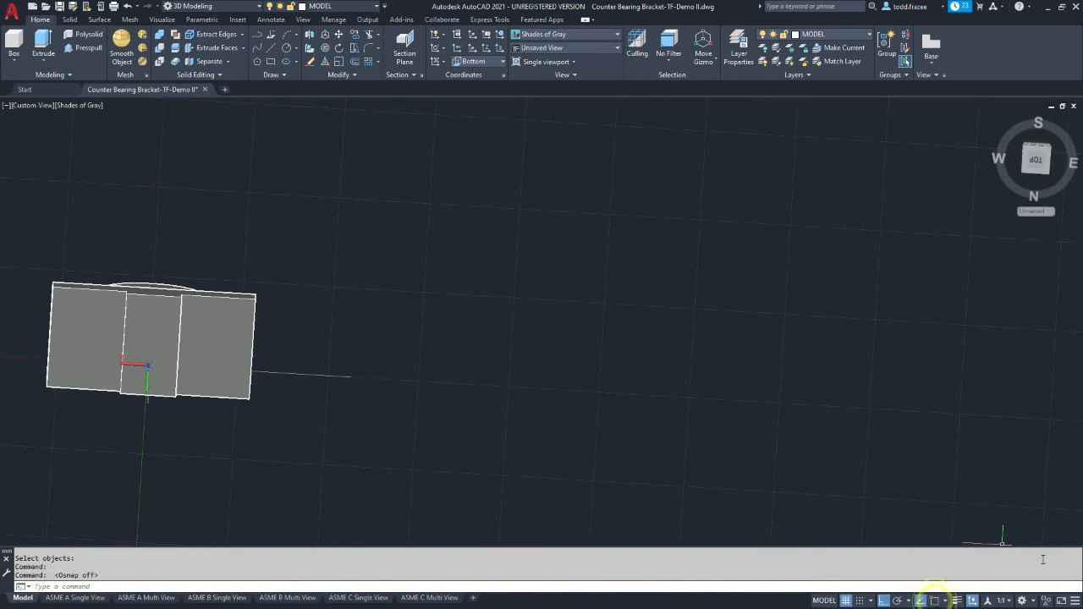
{"action": "left_click", "coordinate": [946, 601]}
{"action": "left_click", "coordinate": [972, 407]}
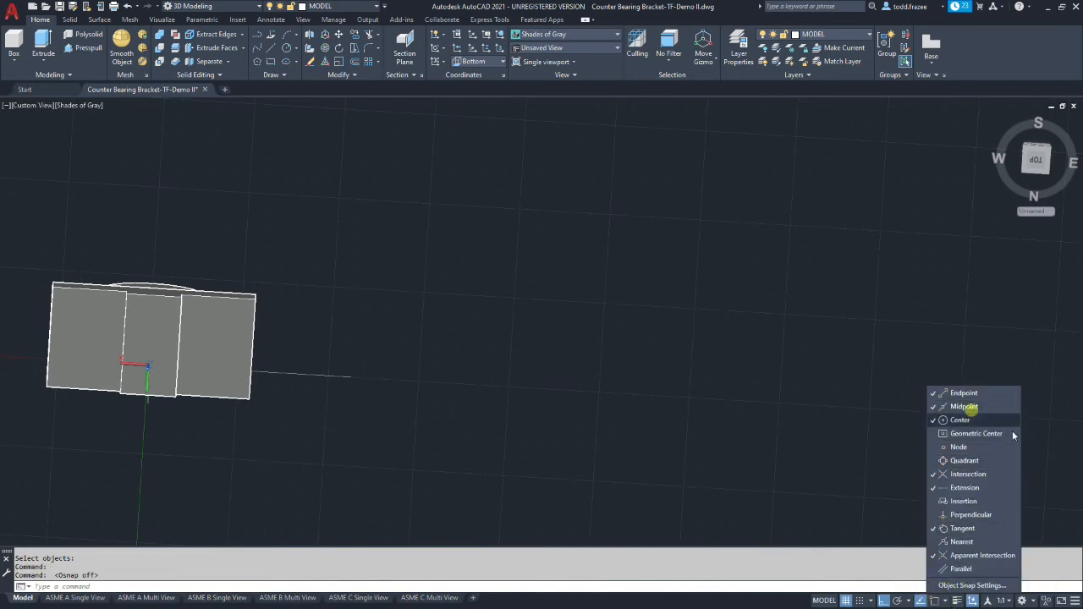
{"action": "left_click", "coordinate": [931, 602]}
{"action": "left_click", "coordinate": [922, 602]}
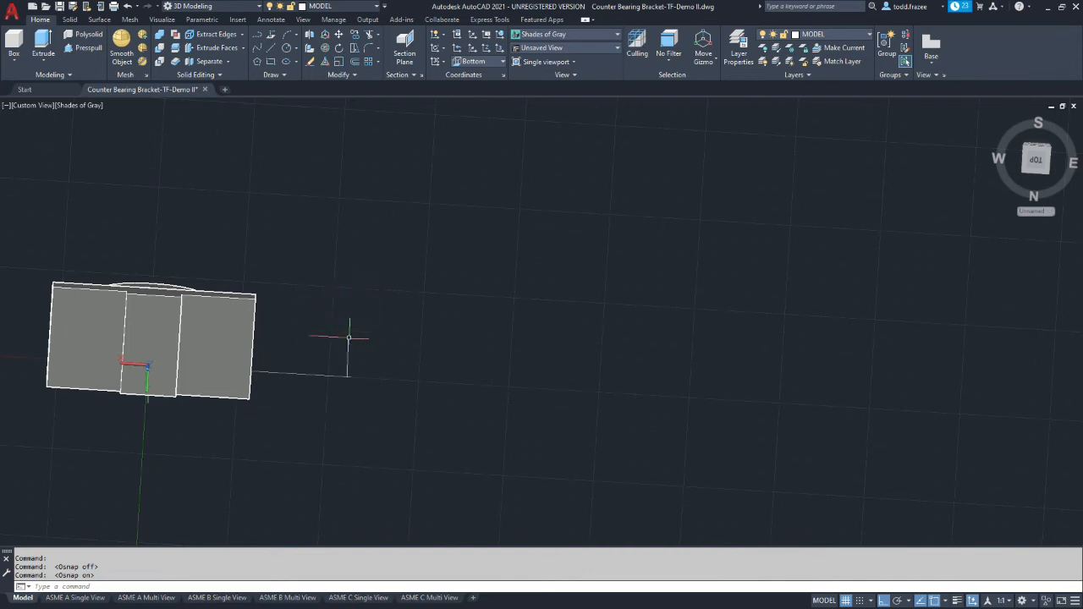
Draw a centre line on the base's raised central underside pad, from its front edge midpoint to its rear edge midpoint
{"action": "middle_click_drag", "start_coordinate": [376, 340], "coordinate": [372, 384], "text": "shift"}
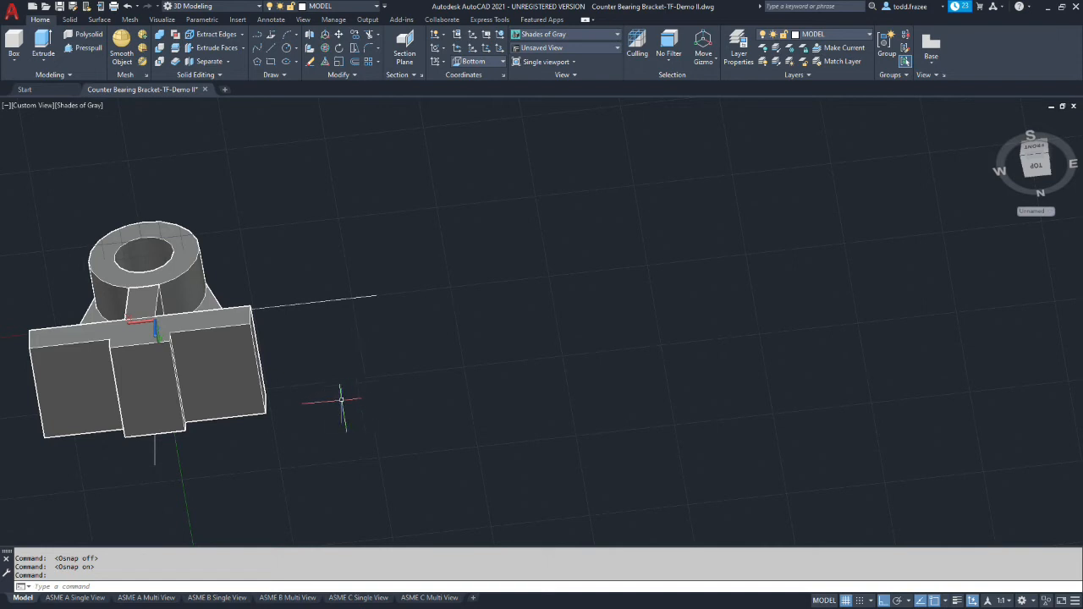
{"action": "left_click", "coordinate": [272, 51]}
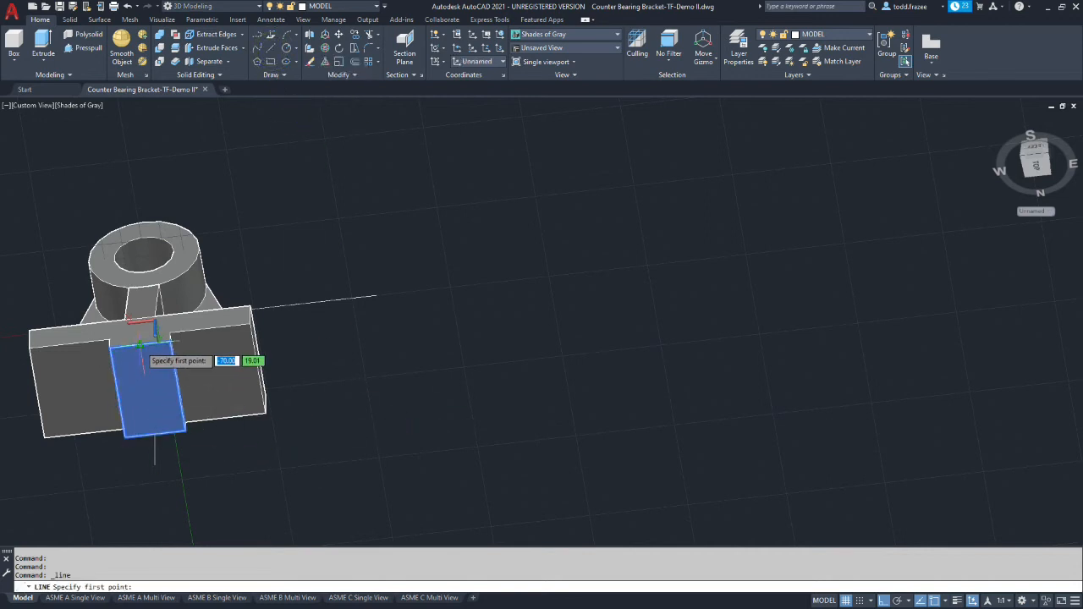
{"action": "left_click", "coordinate": [141, 342]}
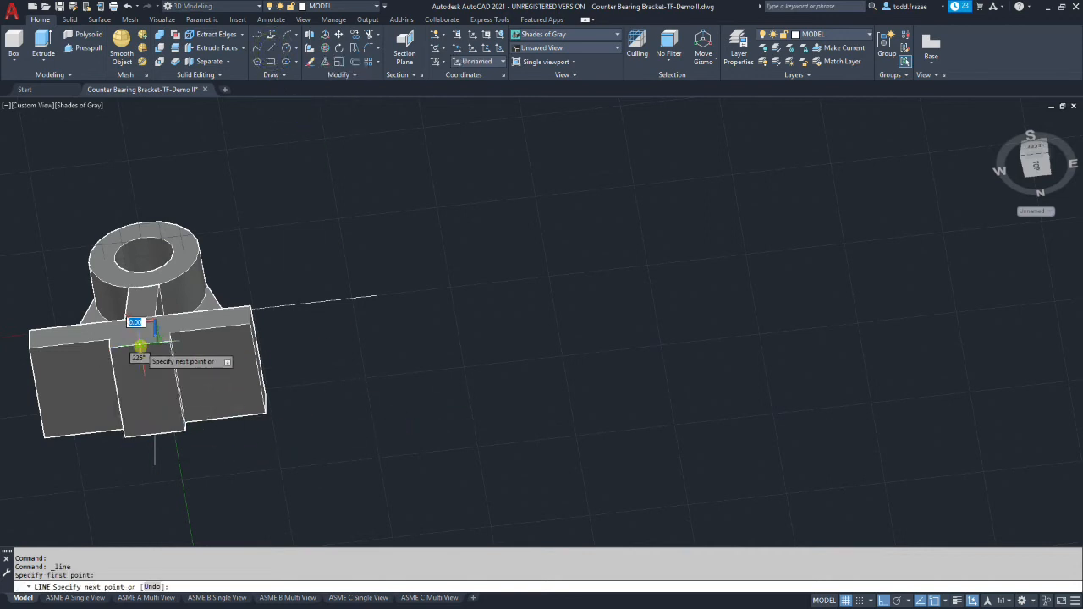
{"action": "left_click", "coordinate": [150, 437]}
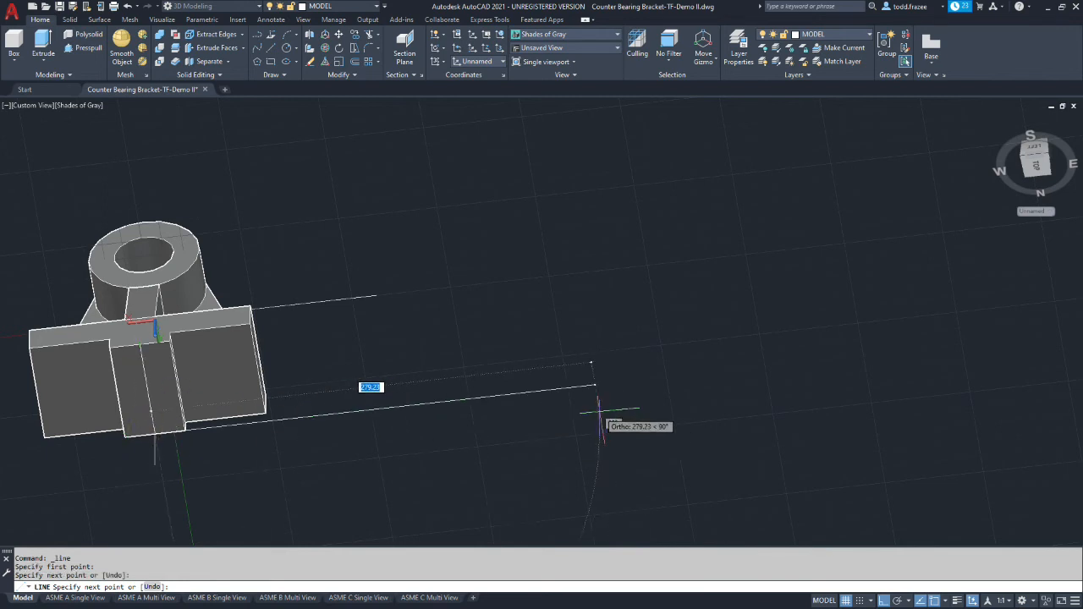
{"action": "key", "text": "Escape"}
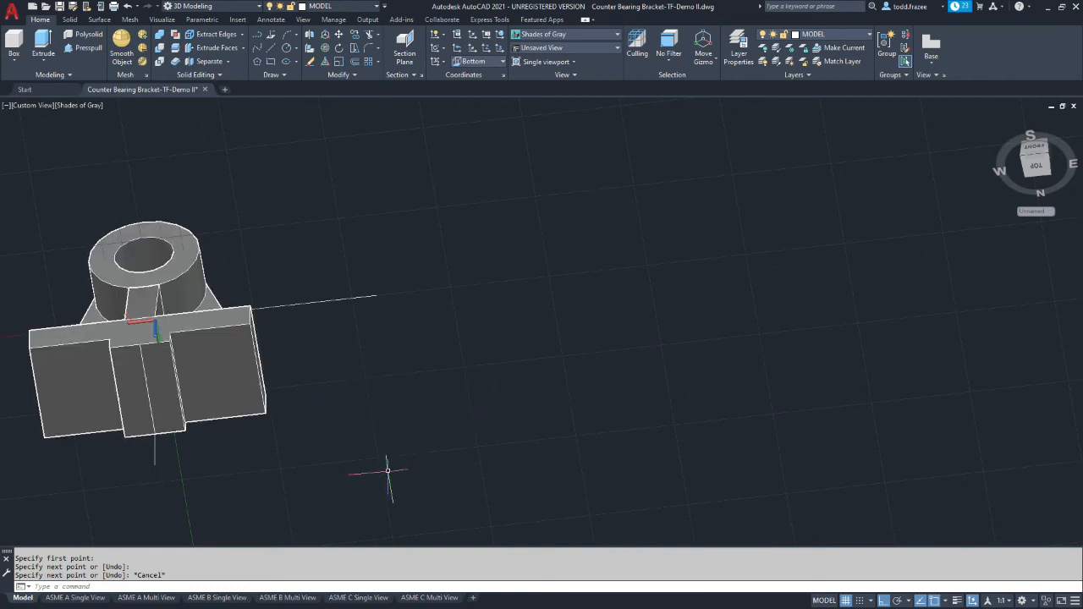
Offset the pad's centre line 41 mm to each side on the underside of the base
{"action": "left_click", "coordinate": [354, 62]}
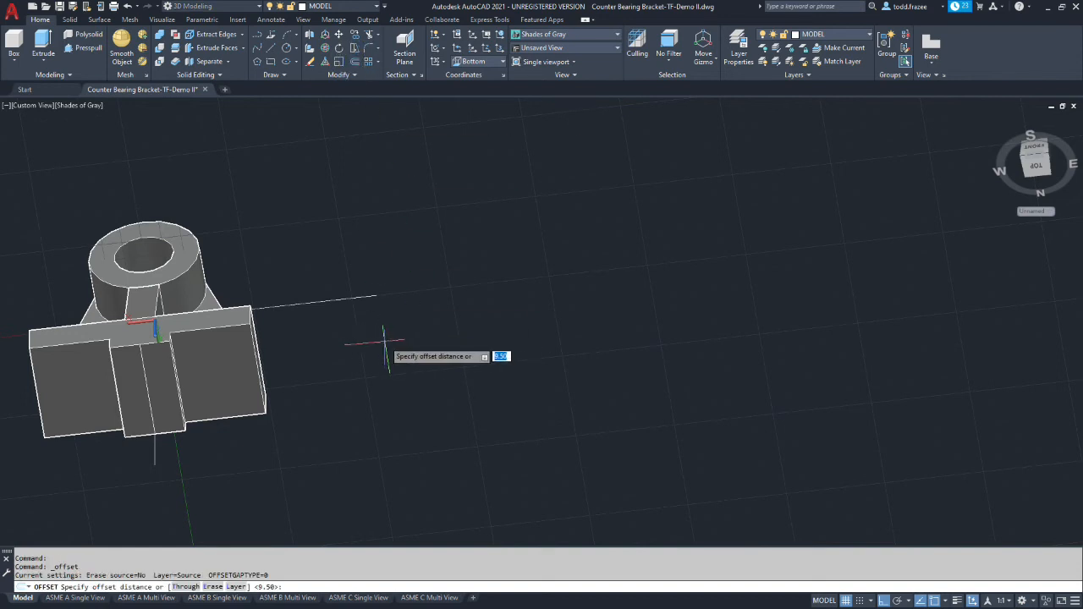
{"action": "type", "text": "41"}
{"action": "key", "text": "Return"}
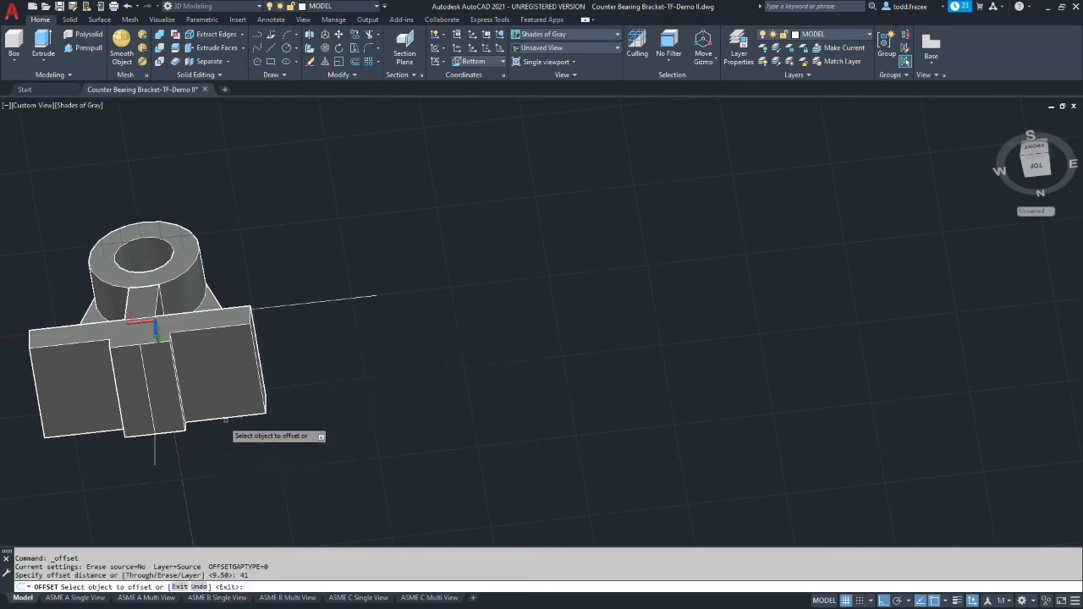
{"action": "left_click", "coordinate": [144, 371]}
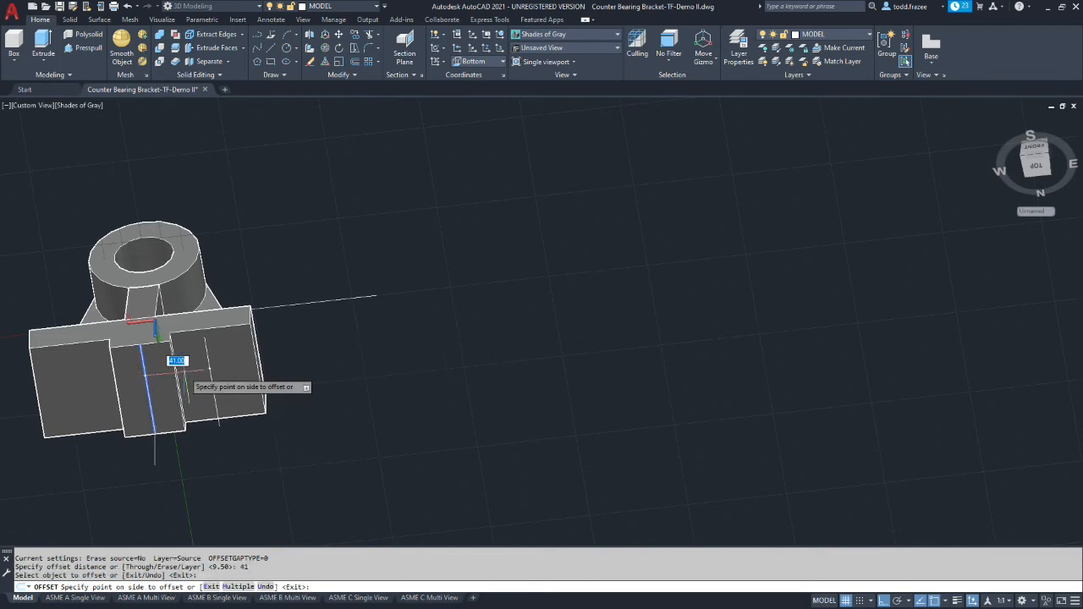
{"action": "left_click", "coordinate": [184, 376]}
{"action": "left_click", "coordinate": [146, 373]}
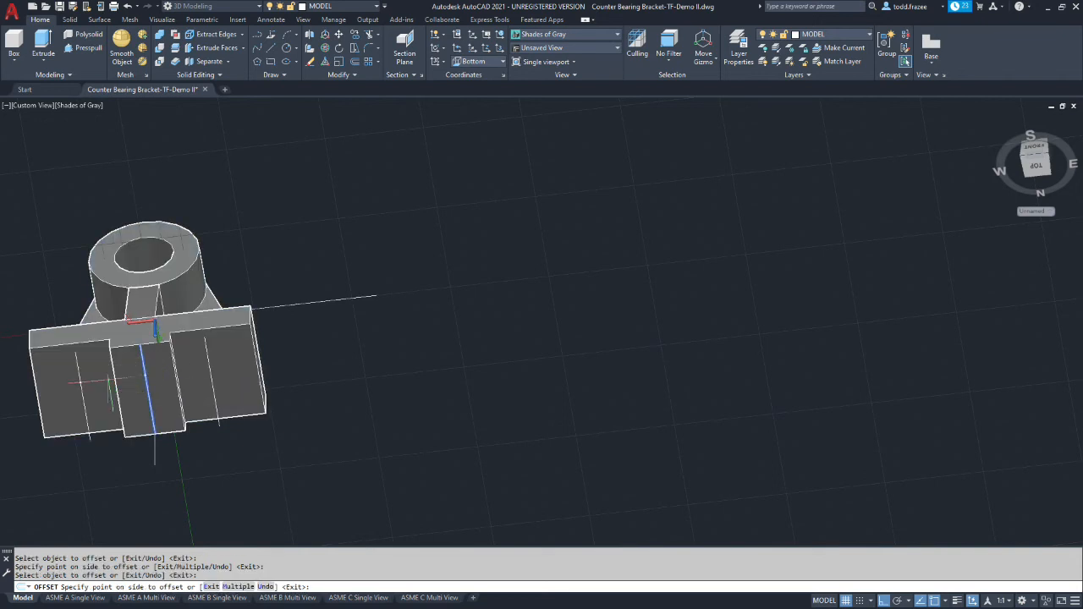
{"action": "left_click", "coordinate": [108, 380]}
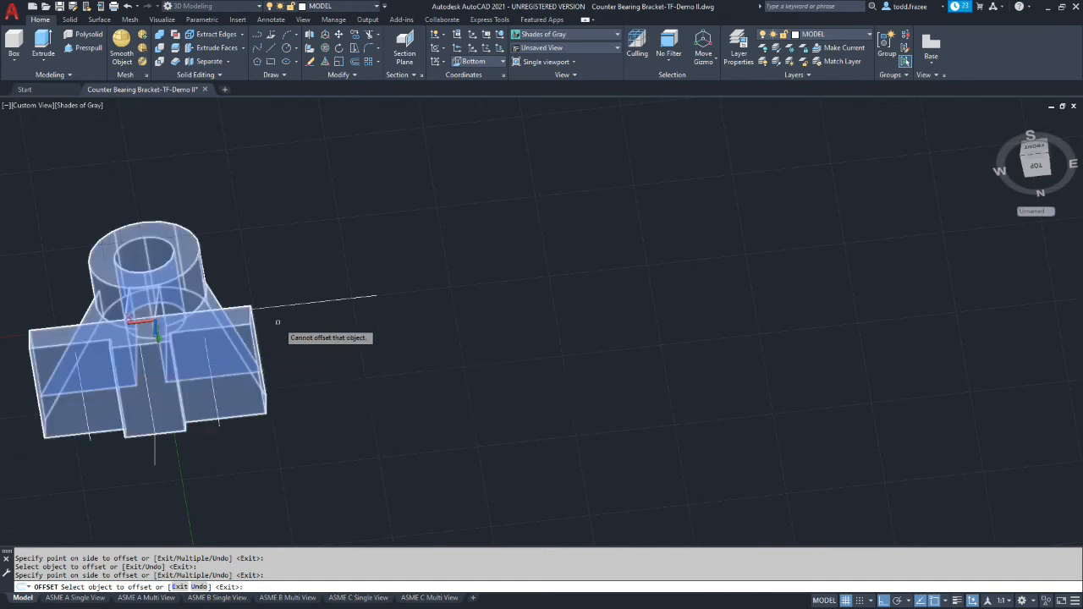
Draw a straight line from the central pad's rear corner, parallel to the base's rear edge and extending past the base's side
{"action": "left_click", "coordinate": [271, 50]}
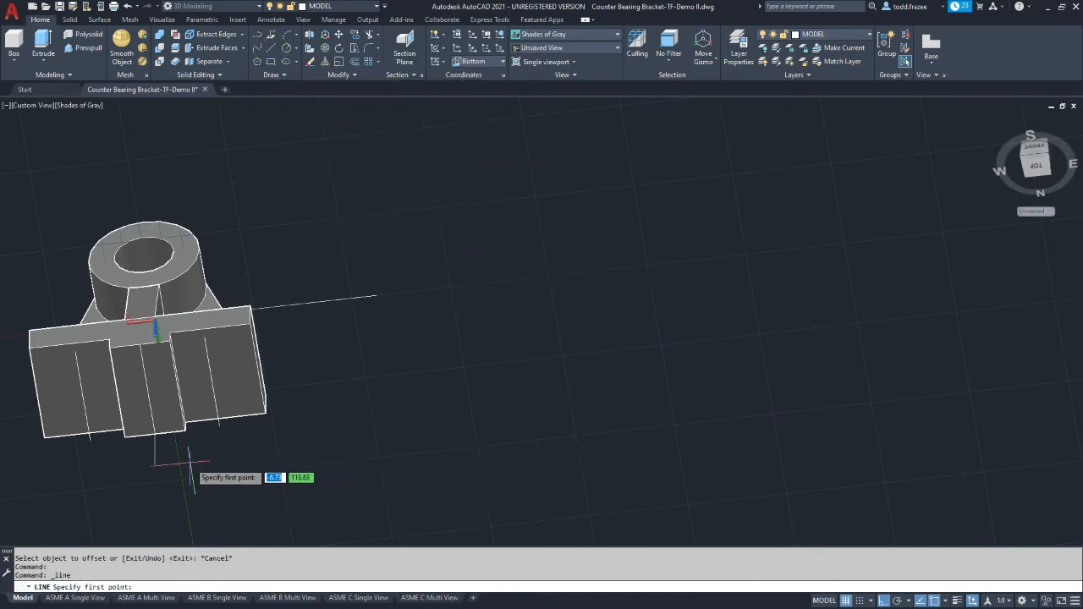
{"action": "left_click", "coordinate": [184, 430]}
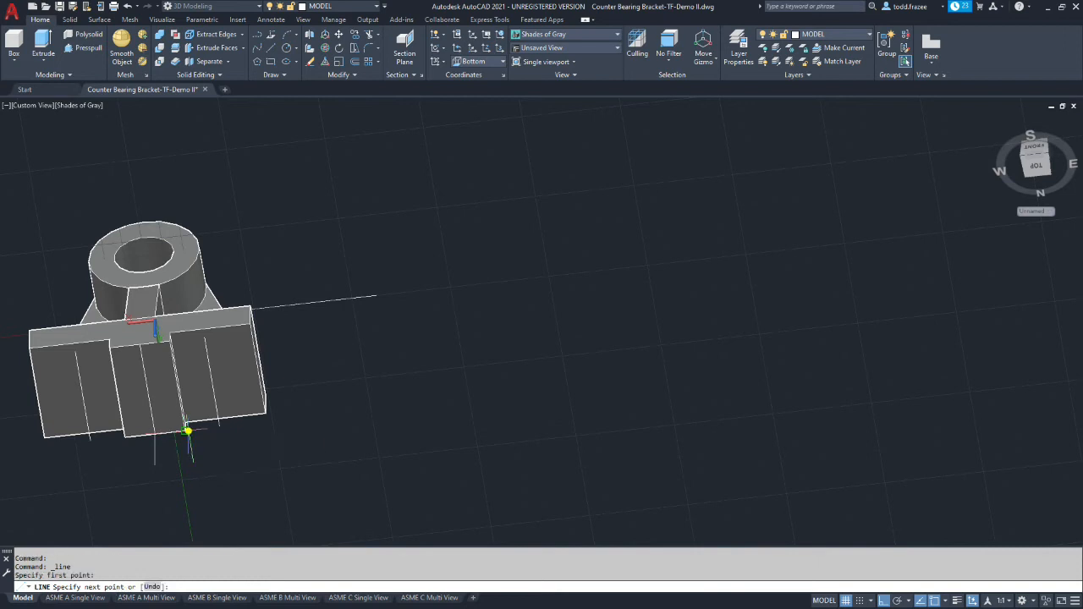
{"action": "left_click", "coordinate": [376, 408]}
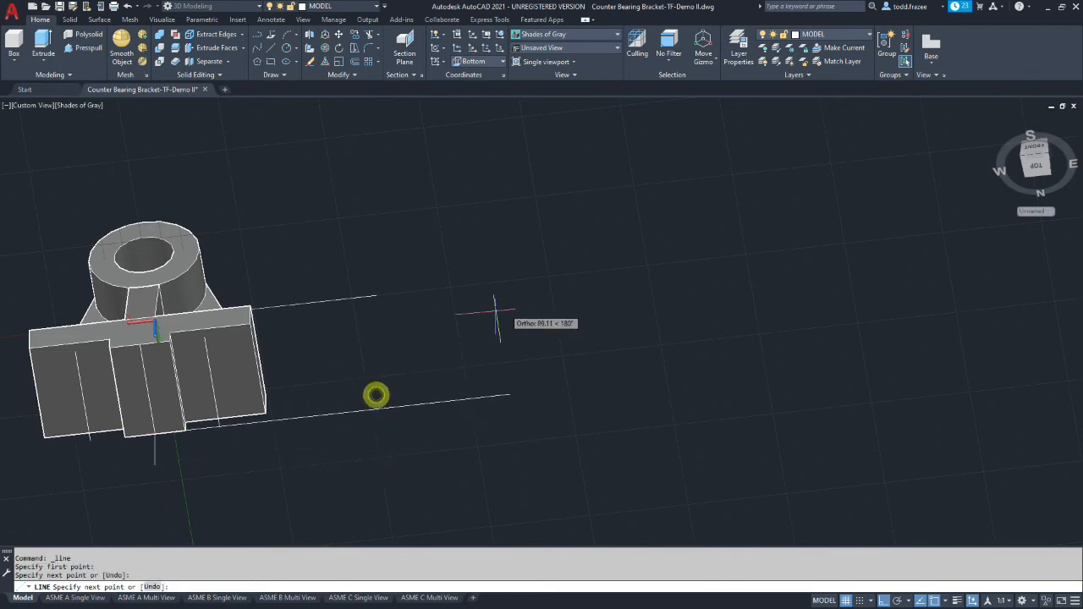
{"action": "key", "text": "Escape"}
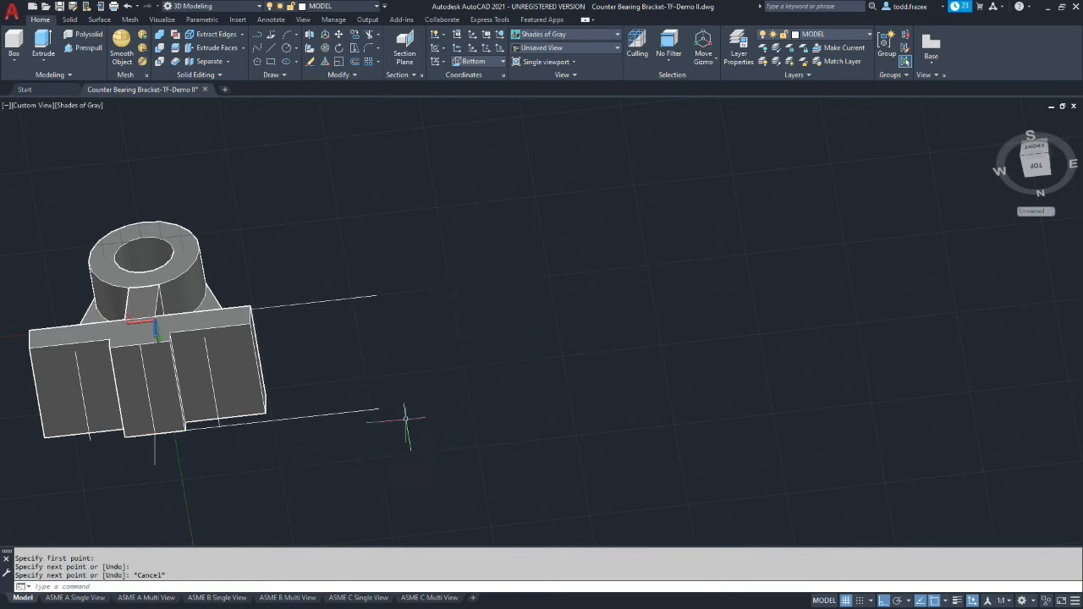
{"action": "left_click", "coordinate": [354, 63]}
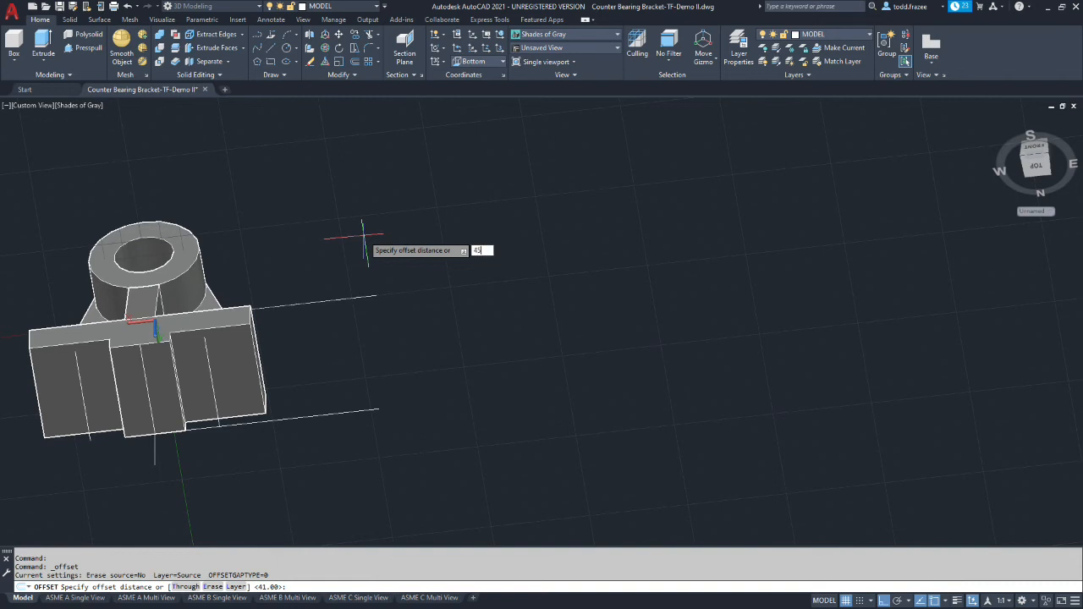
{"action": "type", "text": "45"}
{"action": "key", "text": "Return"}
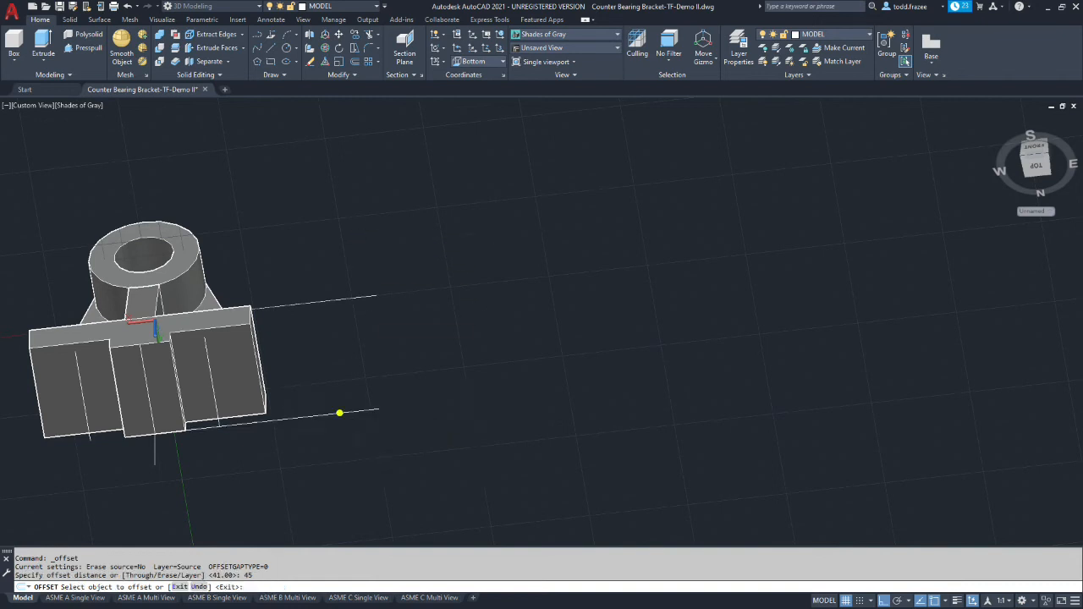
{"action": "left_click", "coordinate": [339, 413]}
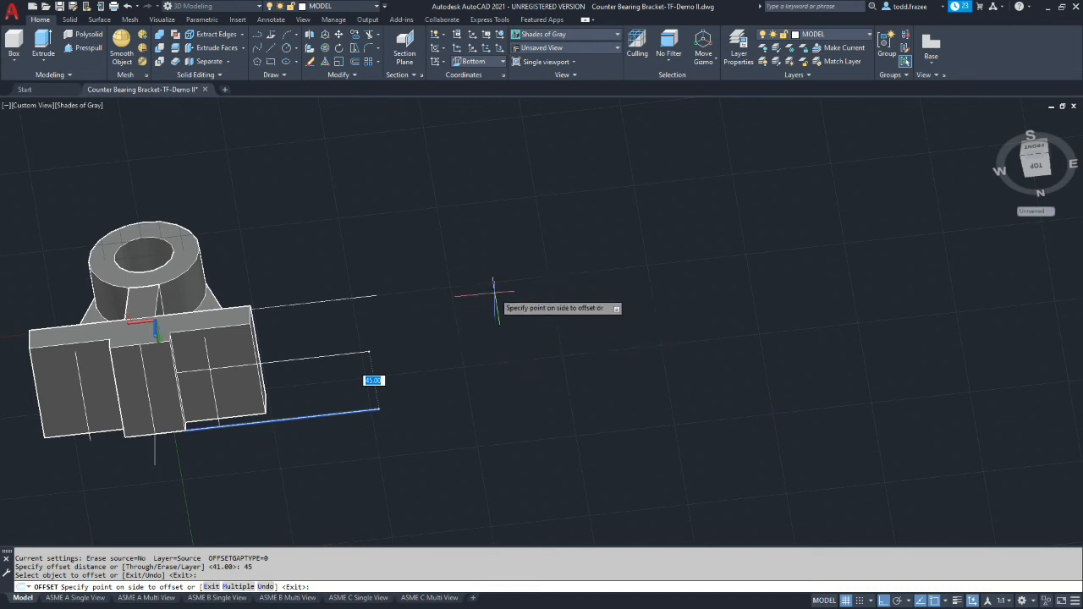
{"action": "key", "text": "Return"}
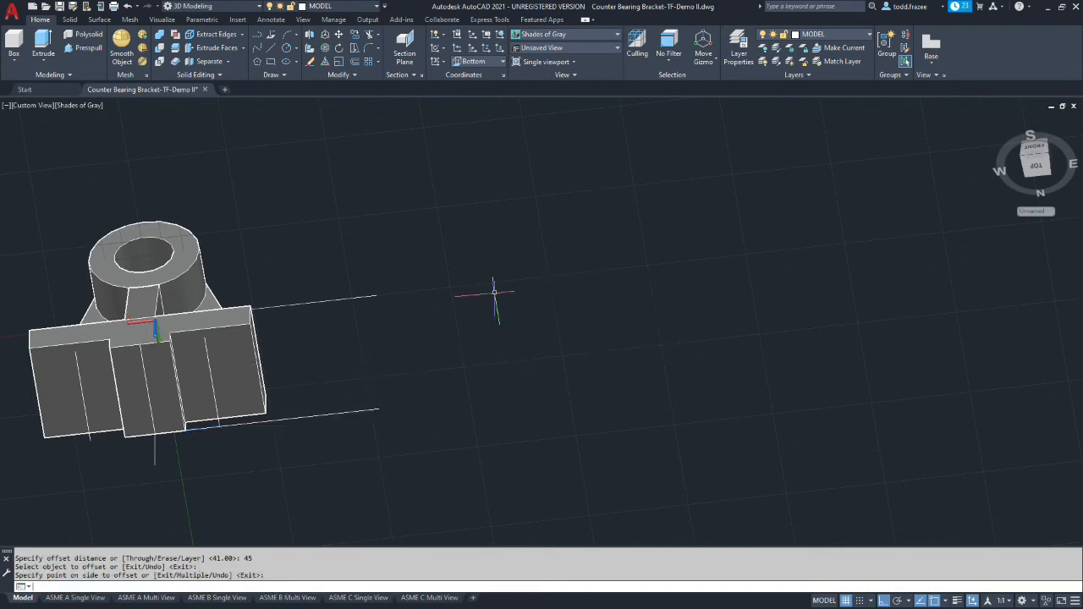
{"action": "left_click", "coordinate": [365, 410]}
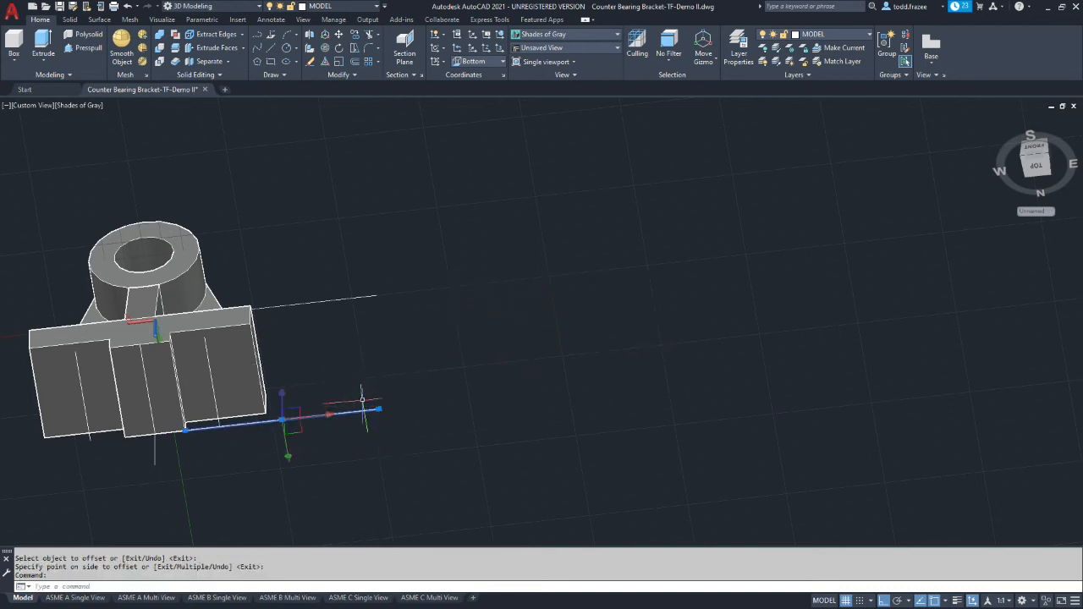
{"action": "key", "text": "Escape"}
{"action": "key", "text": "Escape"}
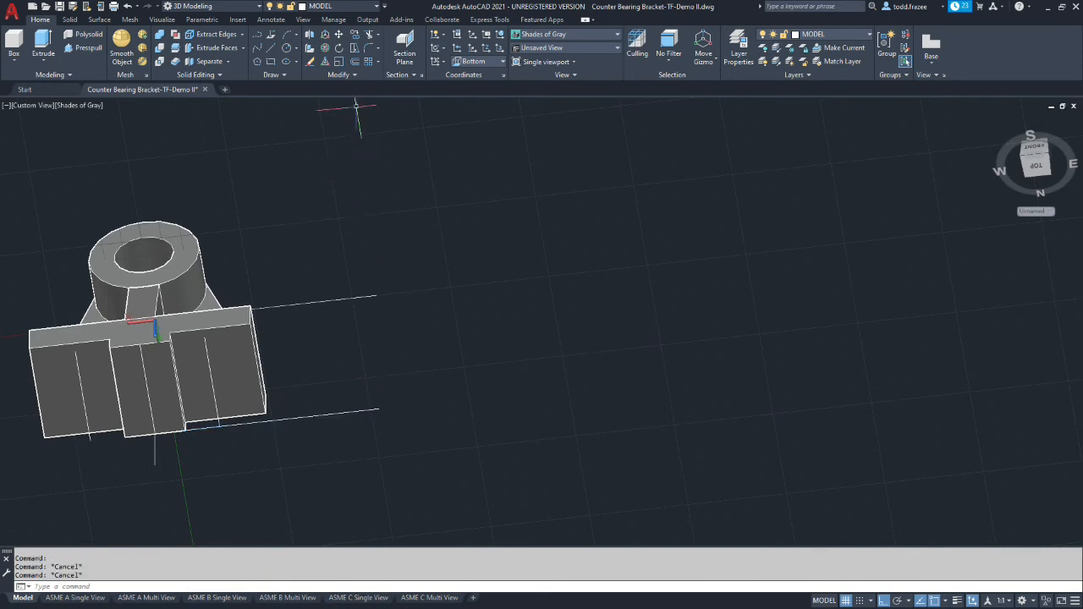
{"action": "left_click", "coordinate": [354, 62]}
{"action": "left_click", "coordinate": [351, 411]}
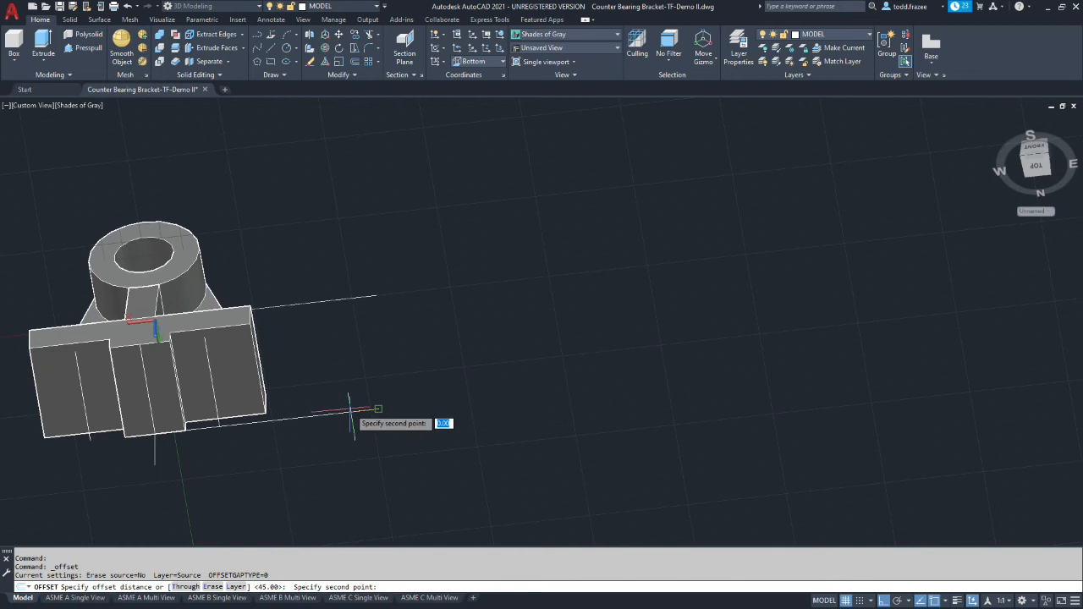
{"action": "key", "text": "Escape"}
Offset the line along the base's rear edge 45 mm toward the front of the base
{"action": "left_click", "coordinate": [359, 60]}
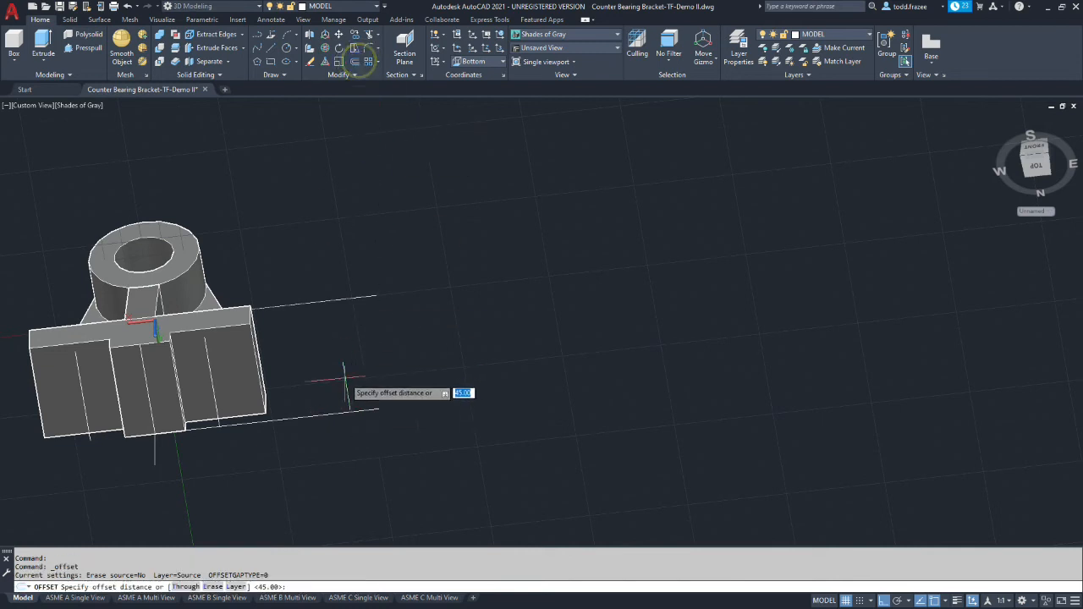
{"action": "type", "text": "45"}
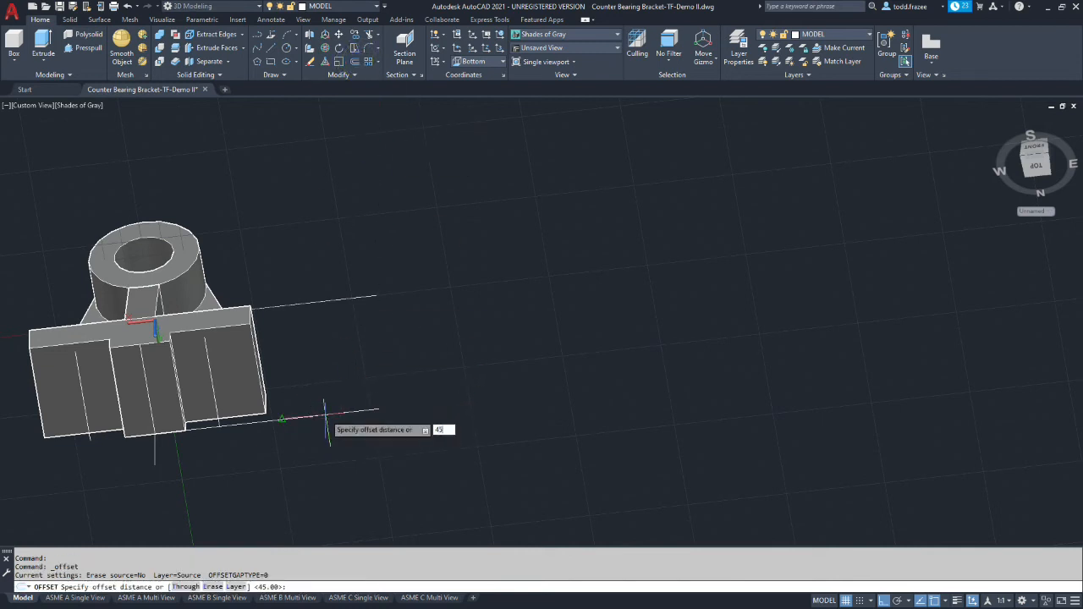
{"action": "key", "text": "Return"}
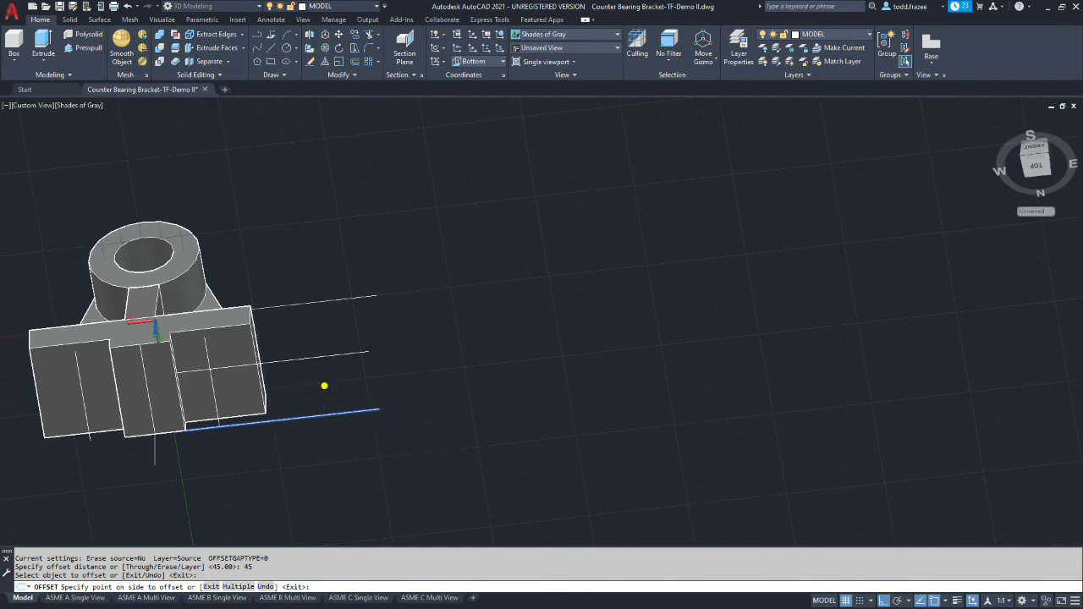
{"action": "left_click", "coordinate": [324, 384]}
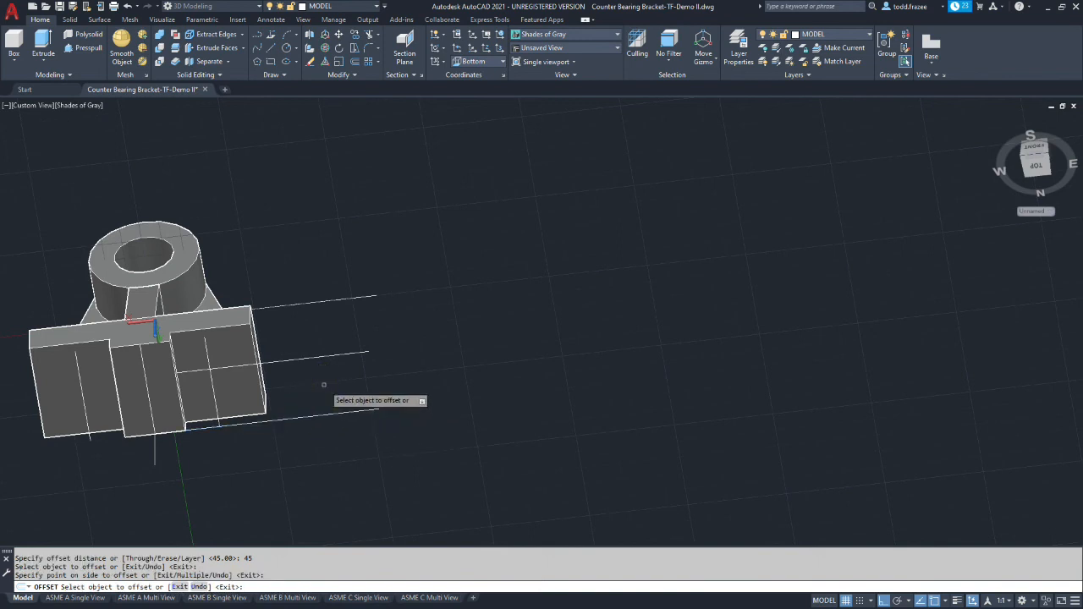
Extend the 45 mm offset line across the base's underside to the 41 mm offset line on the far side
{"action": "key", "text": "Return"}
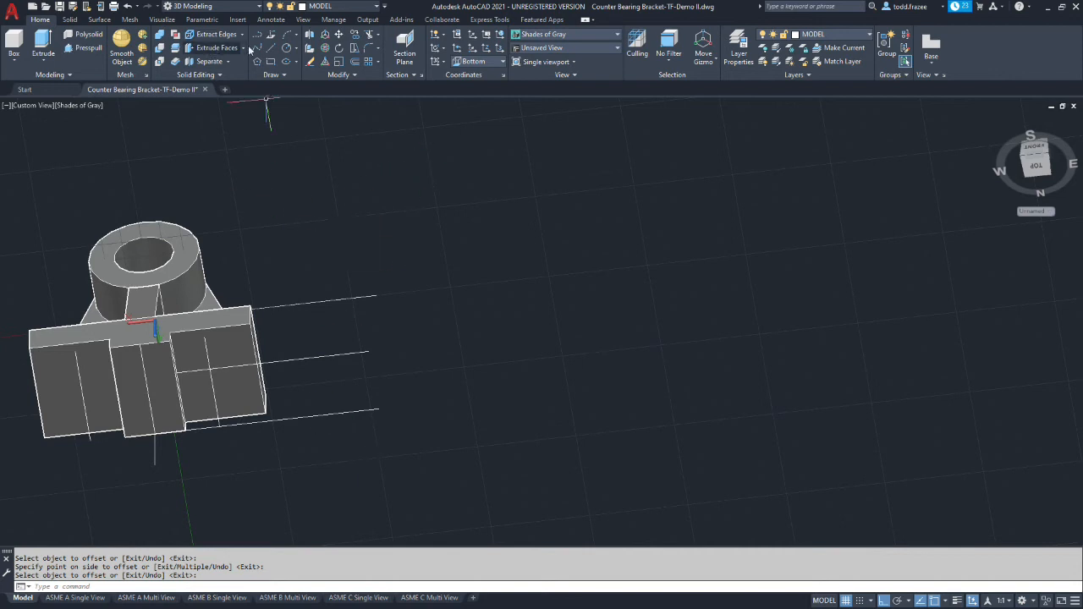
{"action": "left_click", "coordinate": [377, 34]}
{"action": "left_click", "coordinate": [378, 66]}
{"action": "left_click", "coordinate": [194, 370]}
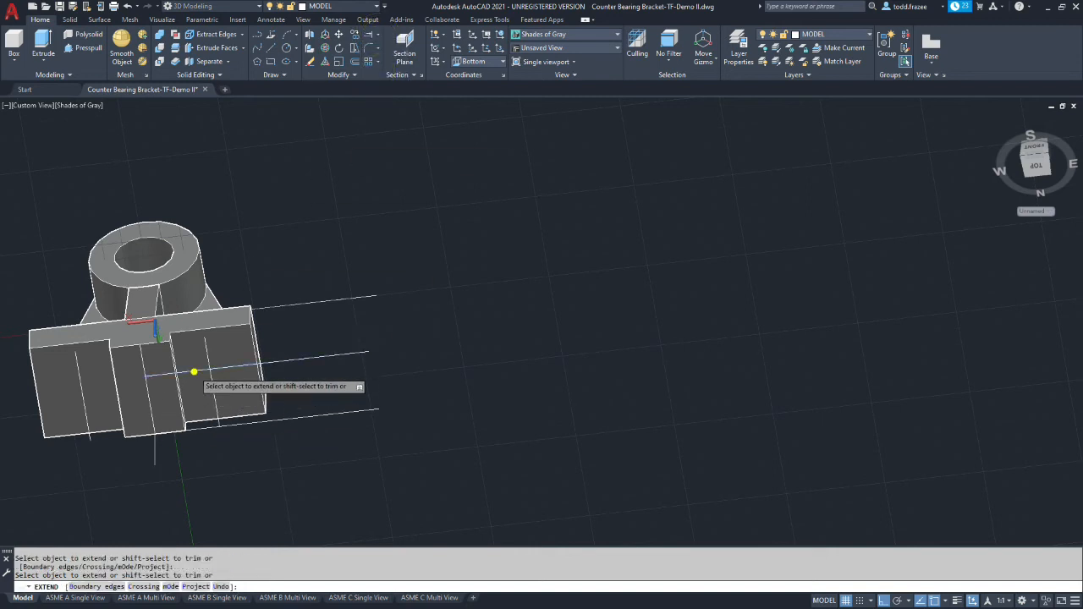
{"action": "left_click", "coordinate": [158, 375]}
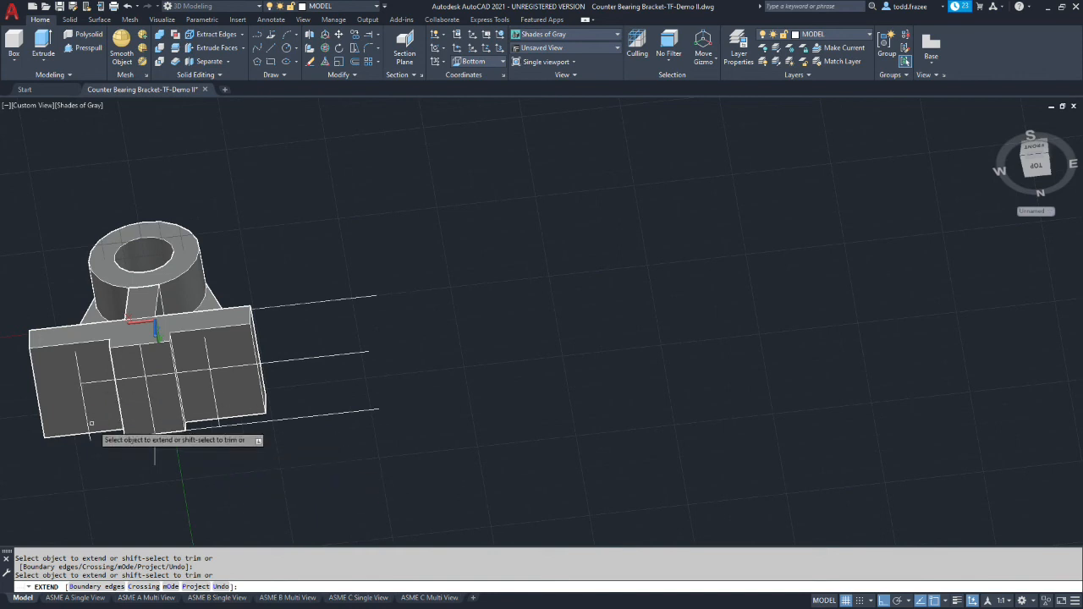
{"action": "key", "text": "Escape"}
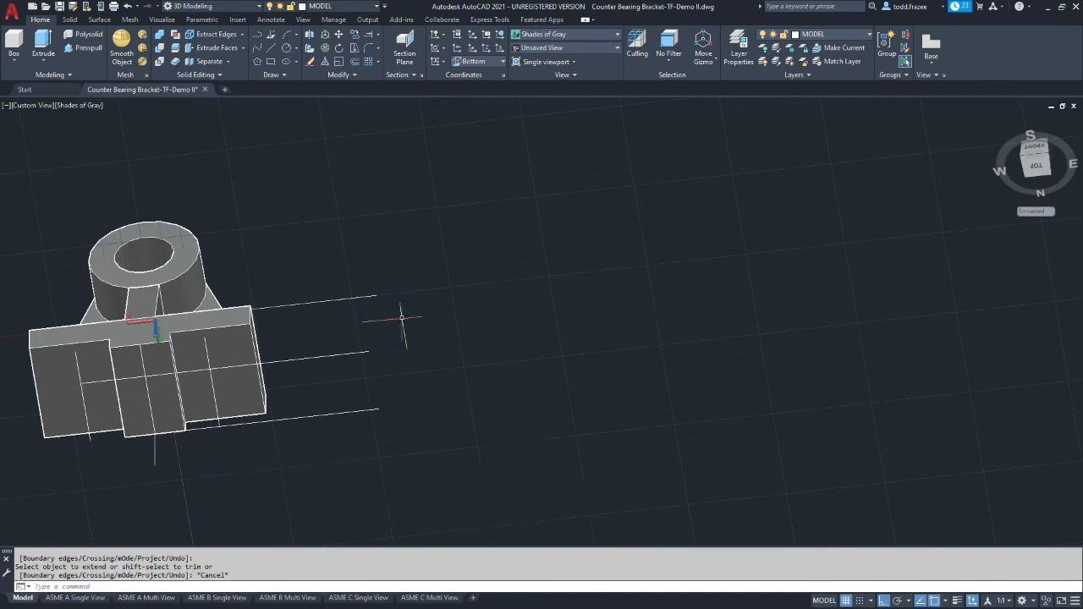
Draw a 19 mm diameter circle where the extended line meets the far 41 mm offset line
{"action": "left_click", "coordinate": [287, 49]}
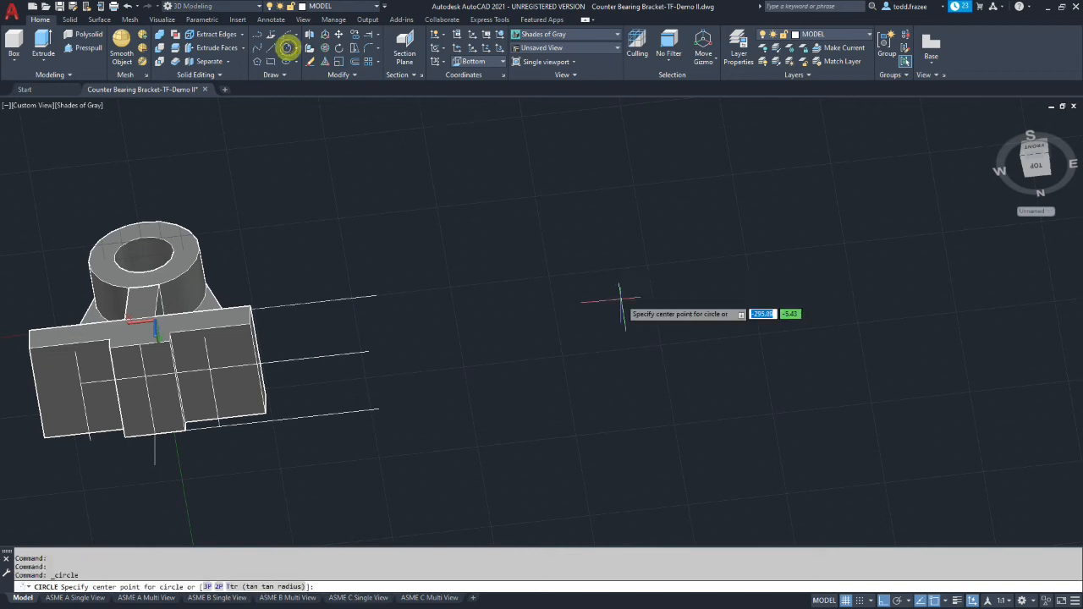
{"action": "left_click", "coordinate": [80, 386]}
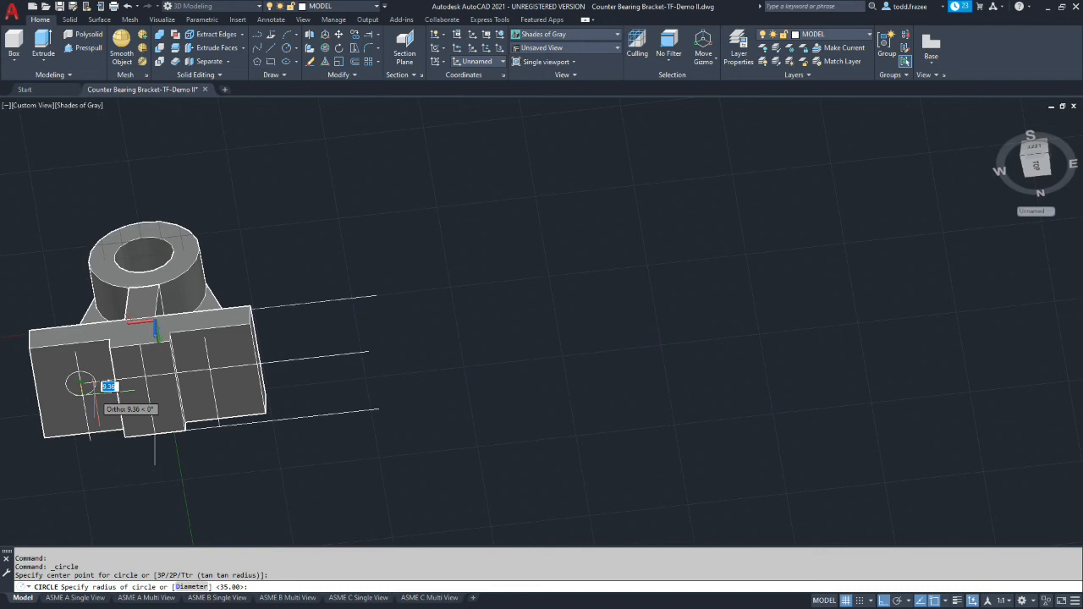
{"action": "type", "text": "d"}
{"action": "key", "text": "Return"}
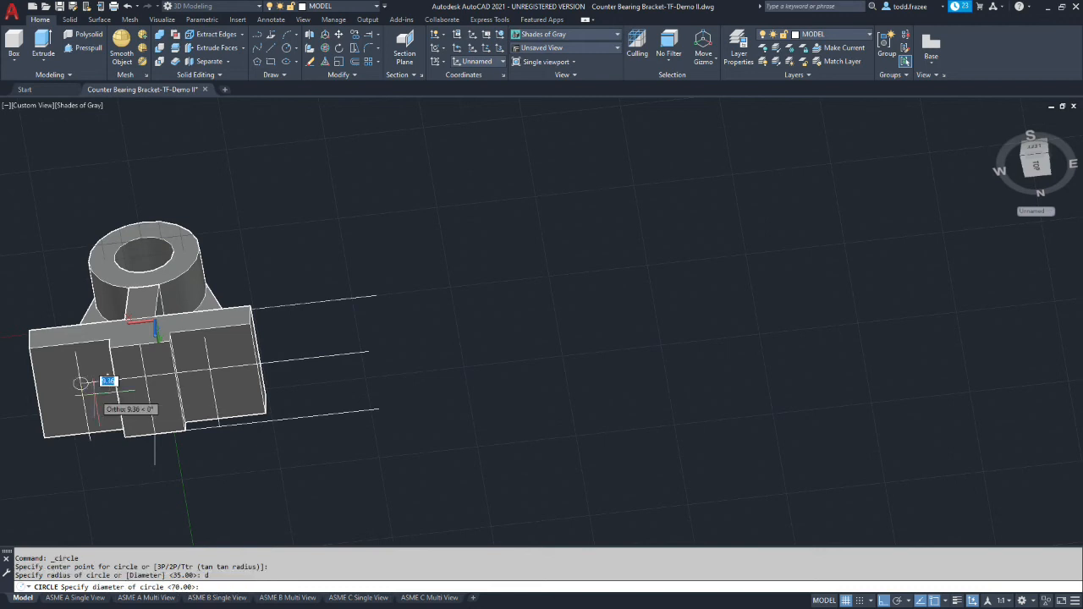
{"action": "key", "text": "Return"}
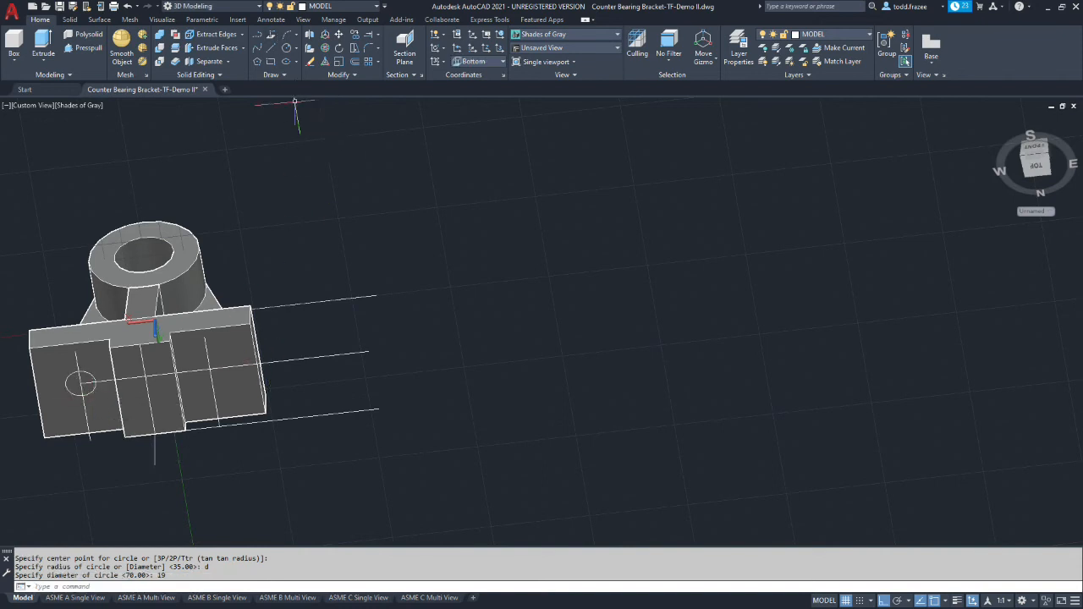
{"action": "key", "text": "Return"}
{"action": "key", "text": "Return"}
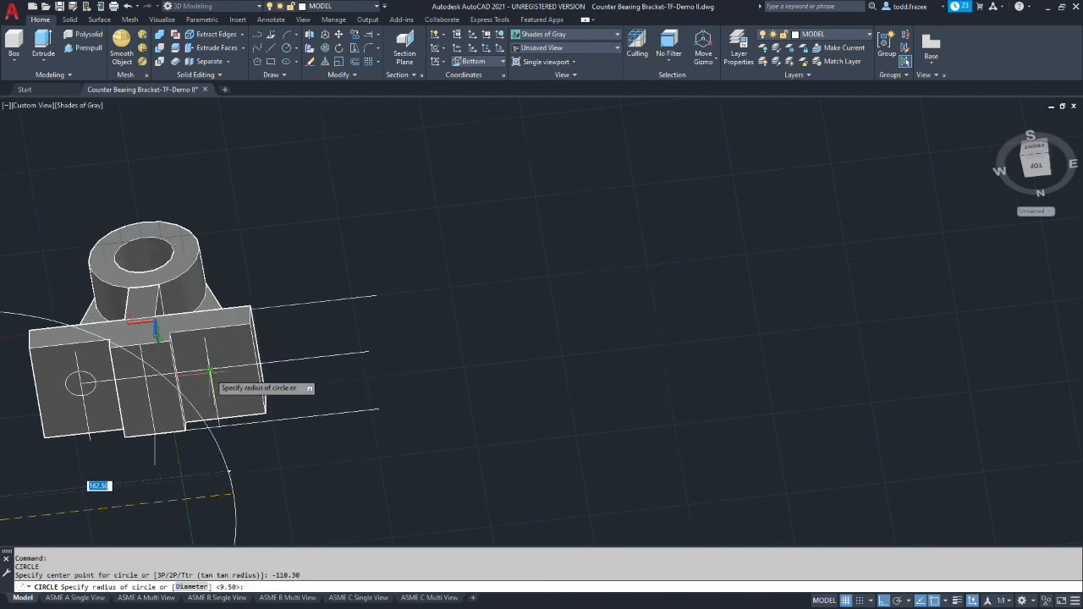
{"action": "key", "text": "Escape"}
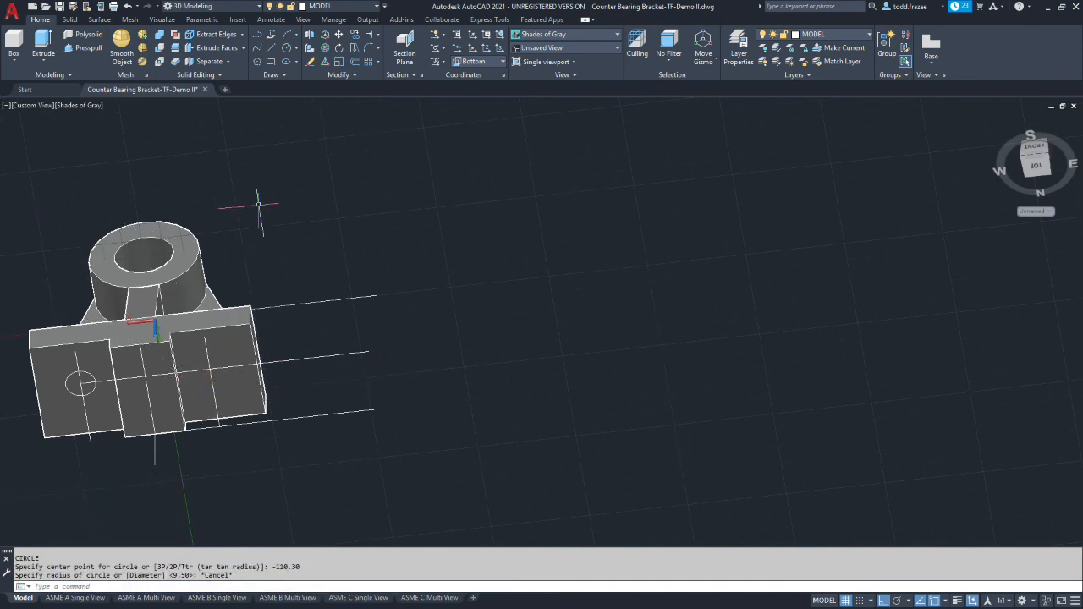
Draw a matching circle of 9.50 mm radius at the intersection of the construction lines on the other underside face
{"action": "left_click", "coordinate": [285, 47]}
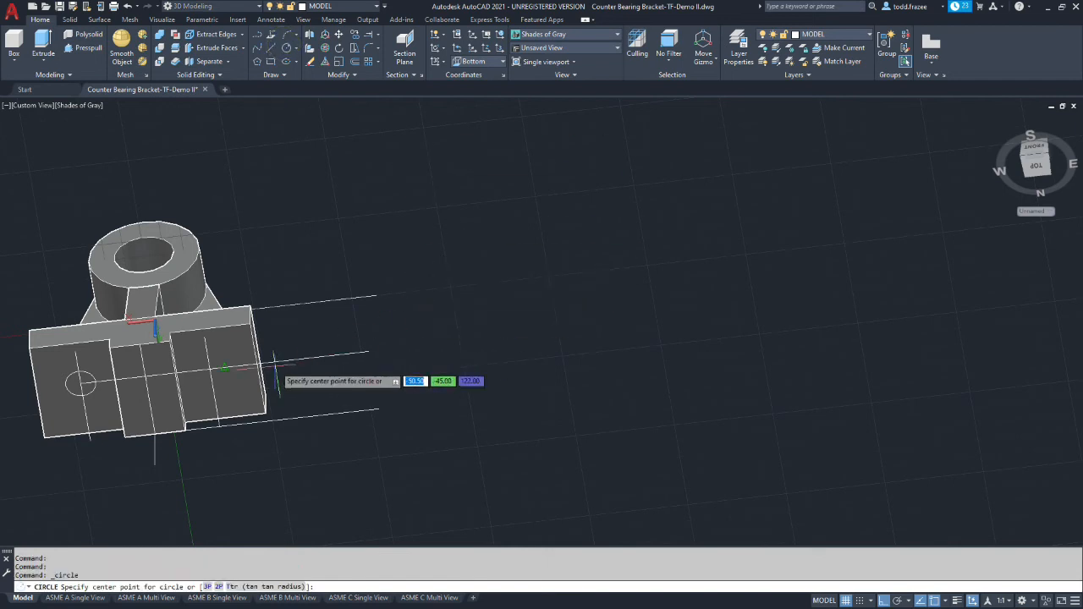
{"action": "left_click", "coordinate": [209, 369]}
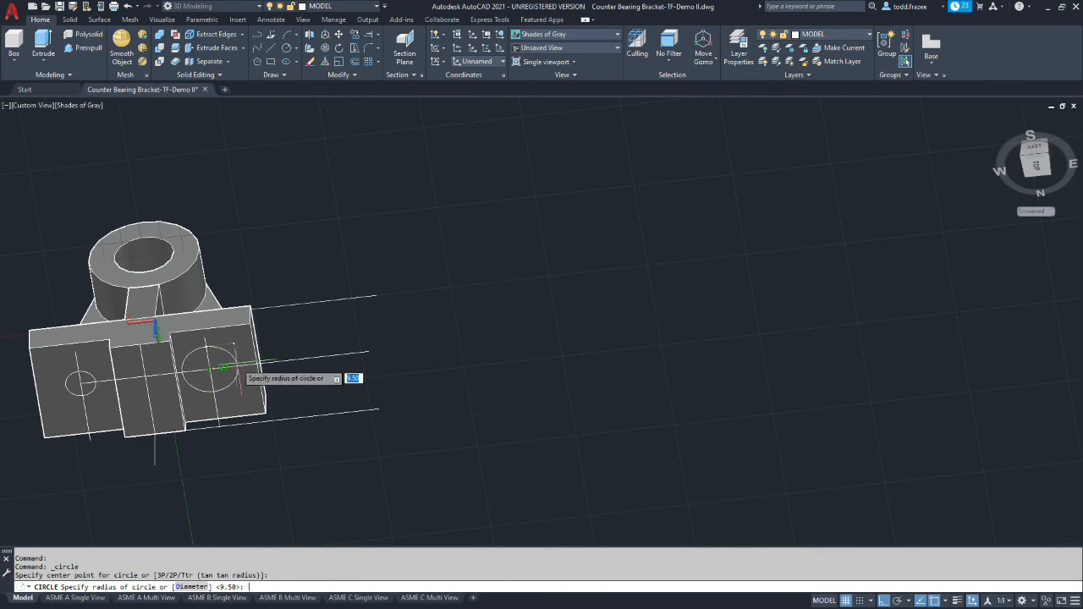
{"action": "key", "text": "Return"}
{"action": "key", "text": "Return"}
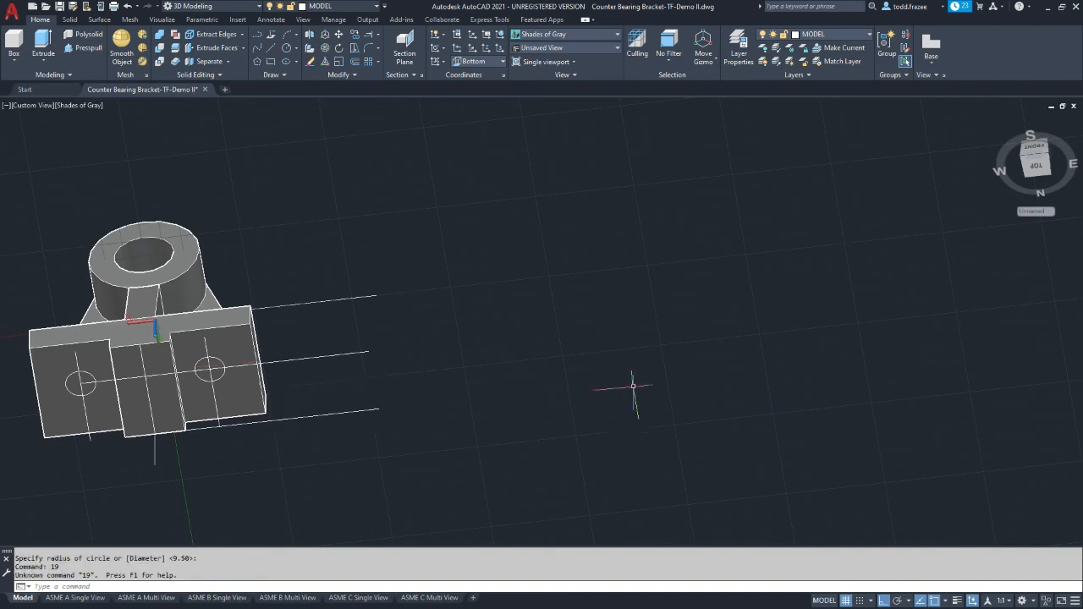
{"action": "key", "text": "Escape"}
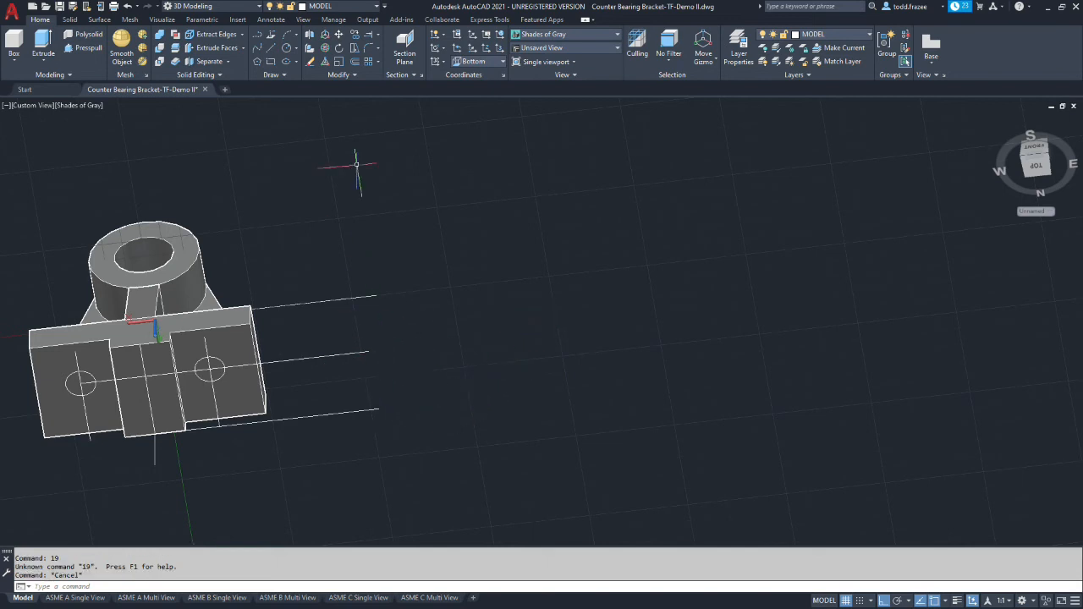
{"action": "left_click", "coordinate": [309, 62]}
{"action": "left_click", "coordinate": [314, 358]}
{"action": "left_click", "coordinate": [330, 413]}
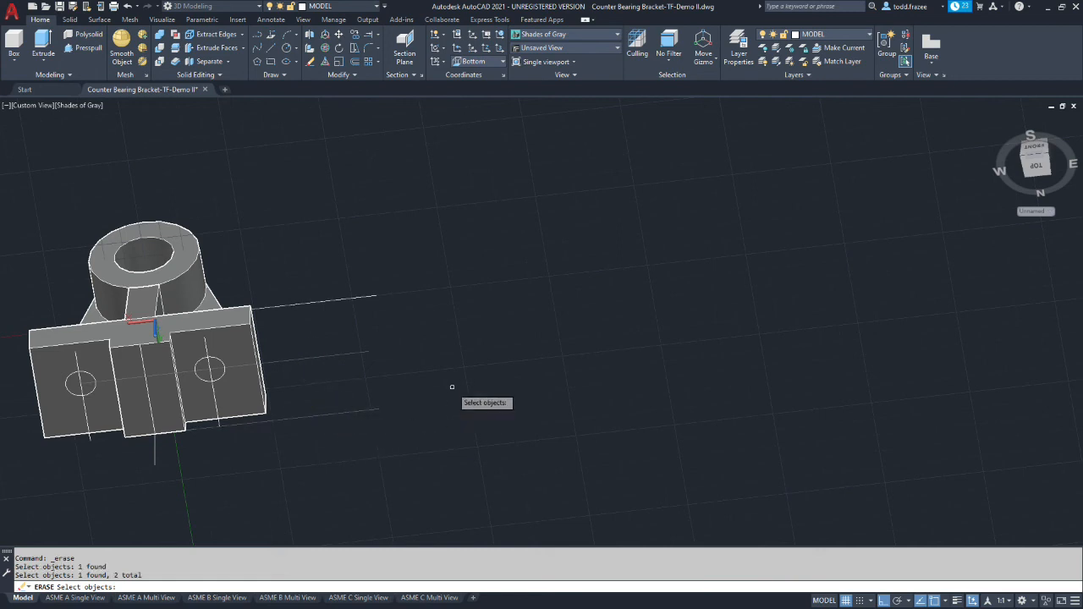
{"action": "key", "text": "Escape"}
{"action": "key", "text": "Escape"}
Erase the line along the base's rear edge and the 45 mm offset line running through both circles
{"action": "left_click", "coordinate": [364, 412]}
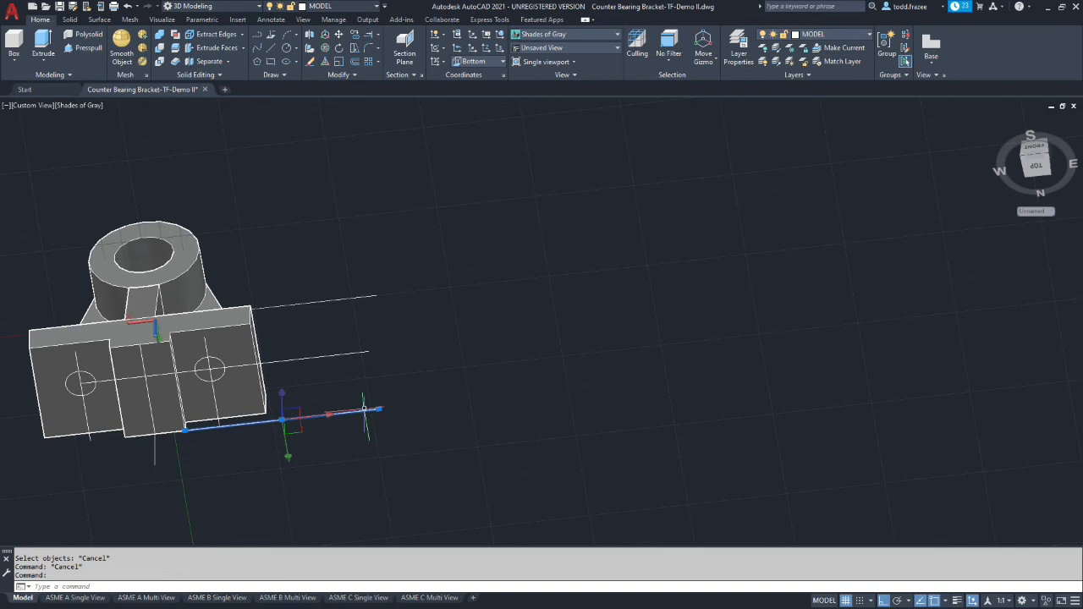
{"action": "key", "text": "Delete"}
{"action": "left_click", "coordinate": [359, 351]}
{"action": "left_click", "coordinate": [362, 352]}
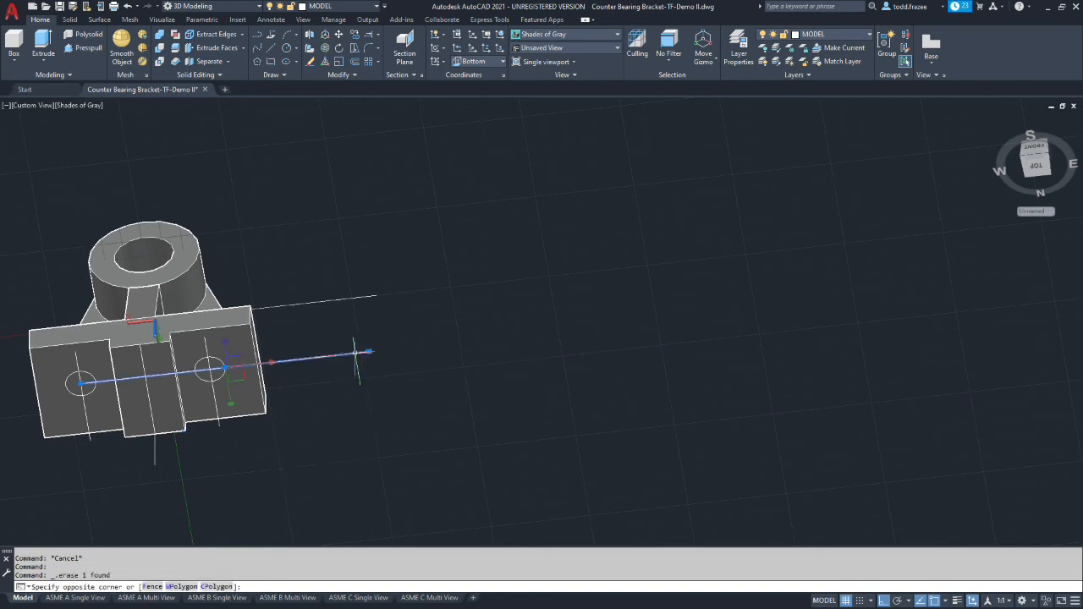
{"action": "key", "text": "Delete"}
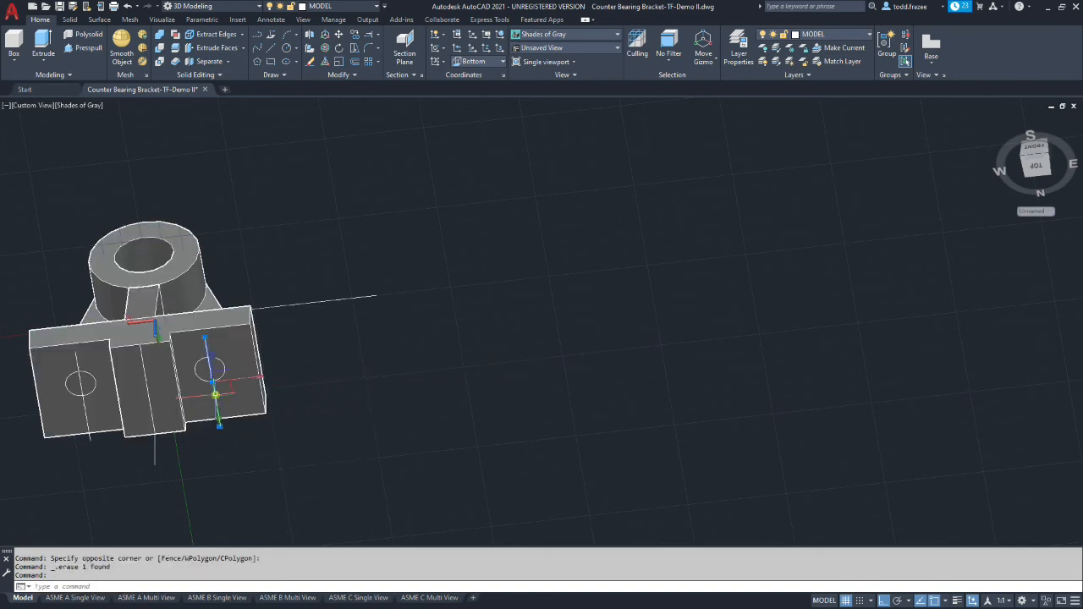
Erase the two 41 mm offset lines that pass through the circles on the base's underside
{"action": "key", "text": "ctrl+z"}
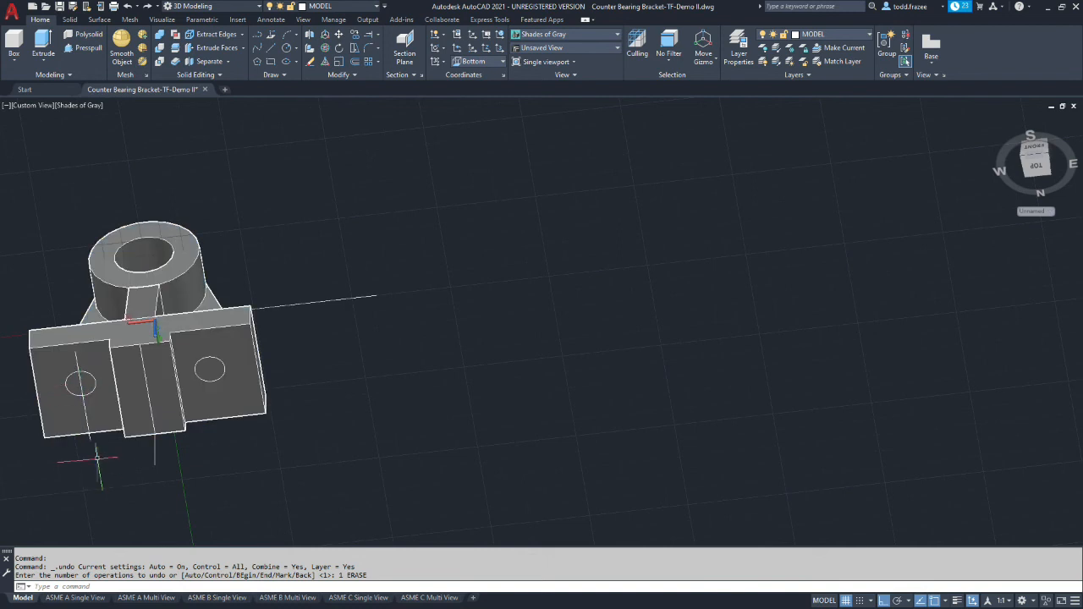
{"action": "left_click", "coordinate": [91, 439]}
{"action": "key", "text": "Delete"}
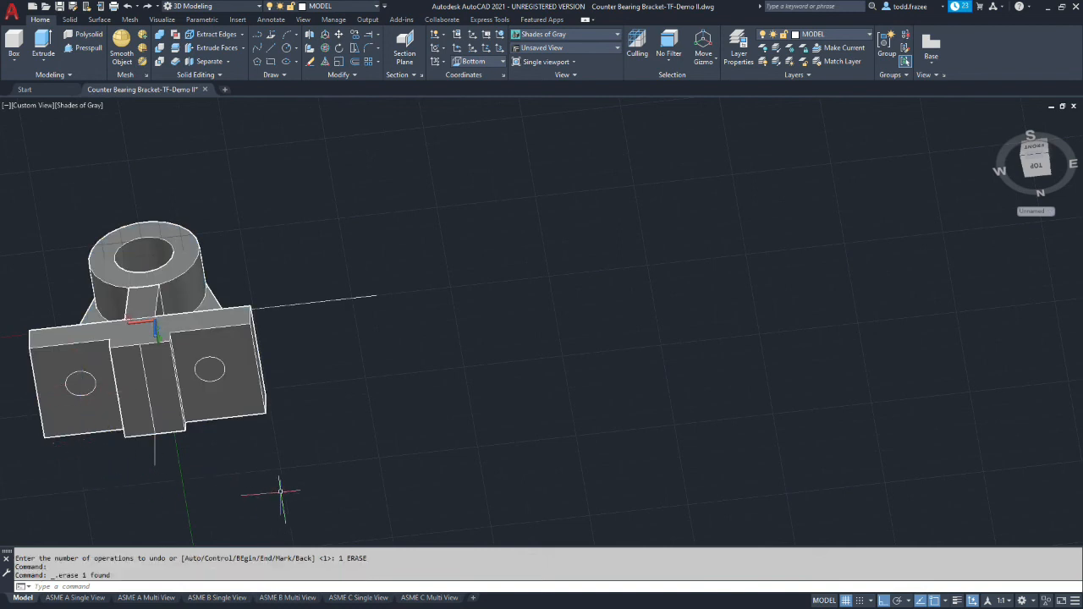
{"action": "key", "text": "ctrl+z"}
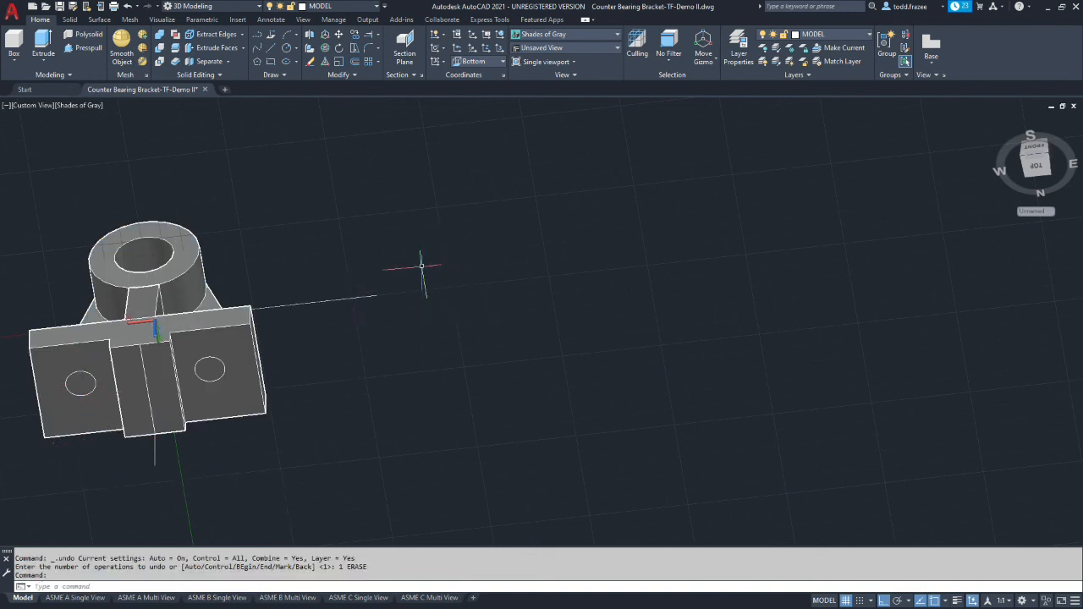
{"action": "left_click", "coordinate": [423, 265]}
{"action": "key", "text": "Escape"}
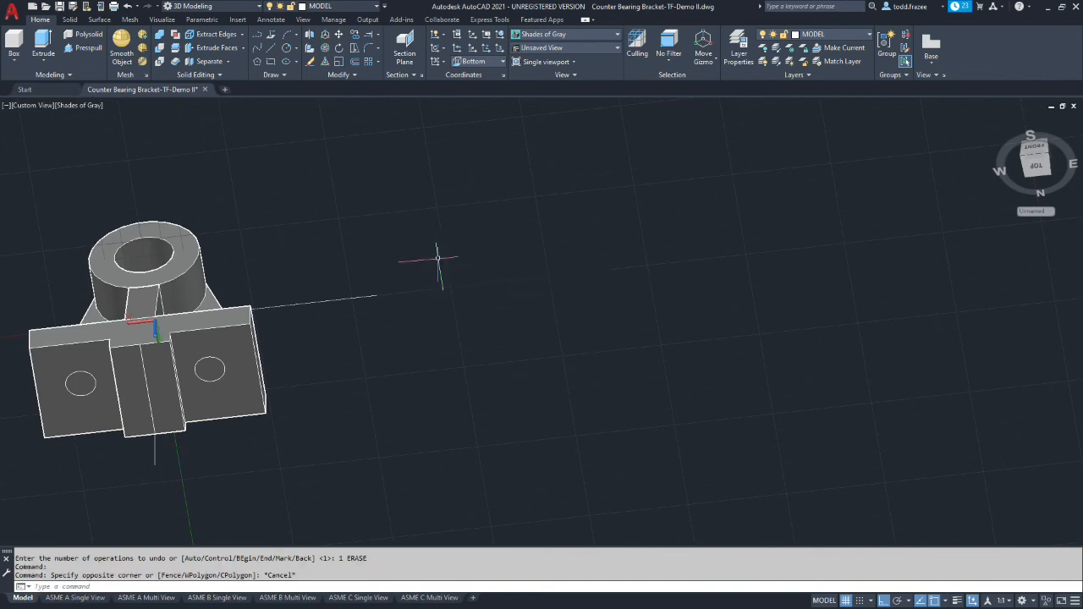
Erase the central pad's centre line in the 2D Wireframe visual style, and switch back to Shades of Gray
{"action": "middle_click_drag", "start_coordinate": [433, 251], "coordinate": [432, 288], "text": "shift"}
{"action": "scroll", "coordinate": [278, 423], "scroll_direction": "up", "scroll_amount": 4}
{"action": "scroll", "coordinate": [104, 435], "scroll_direction": "down", "scroll_amount": 6}
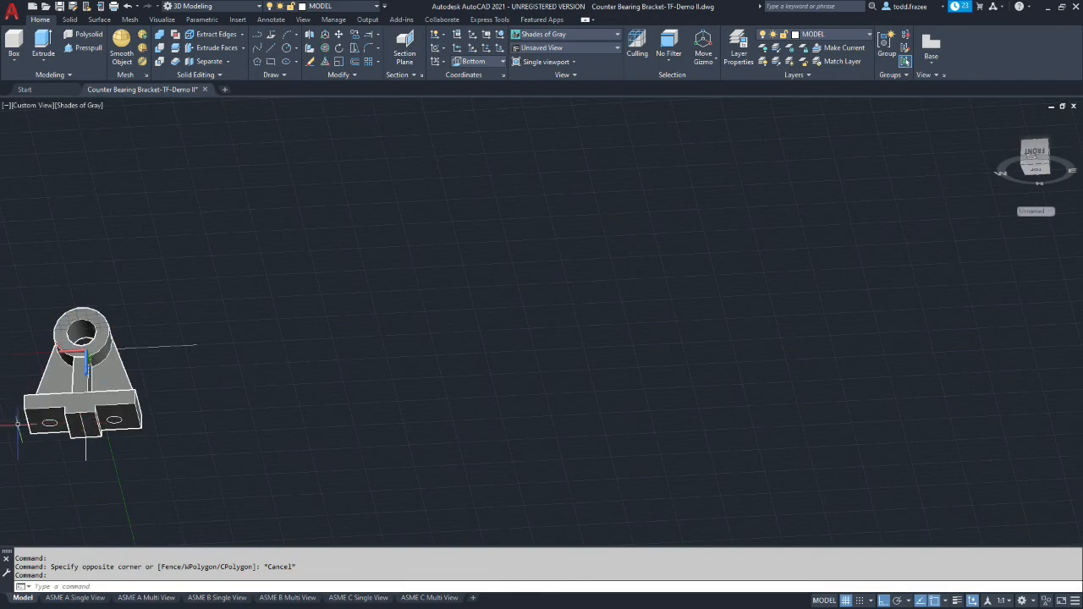
{"action": "scroll", "coordinate": [7, 421], "scroll_direction": "up", "scroll_amount": 6}
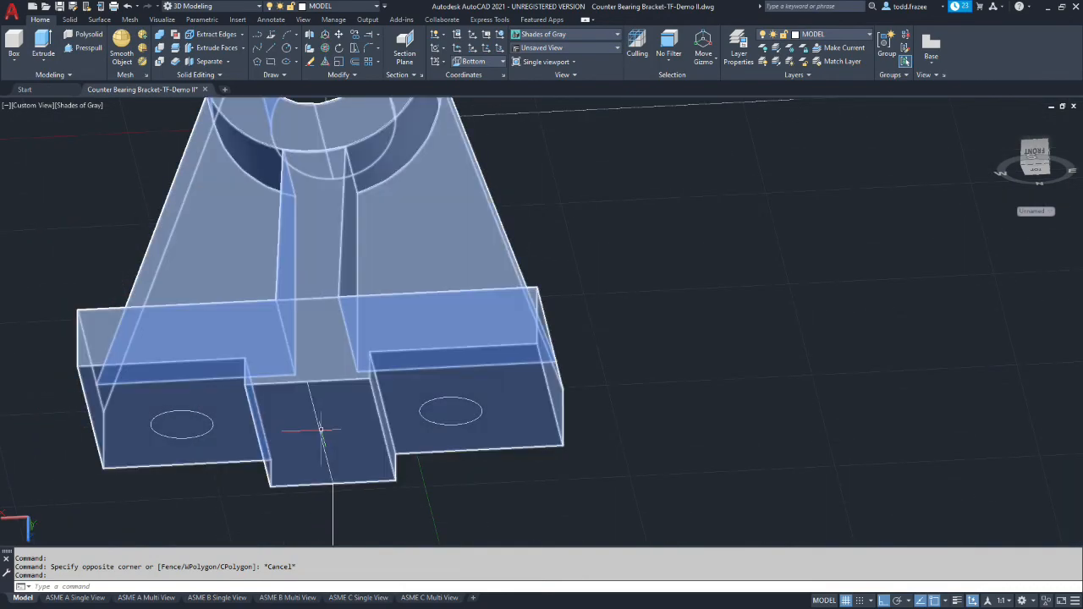
{"action": "key", "text": "Escape"}
{"action": "key", "text": "Escape"}
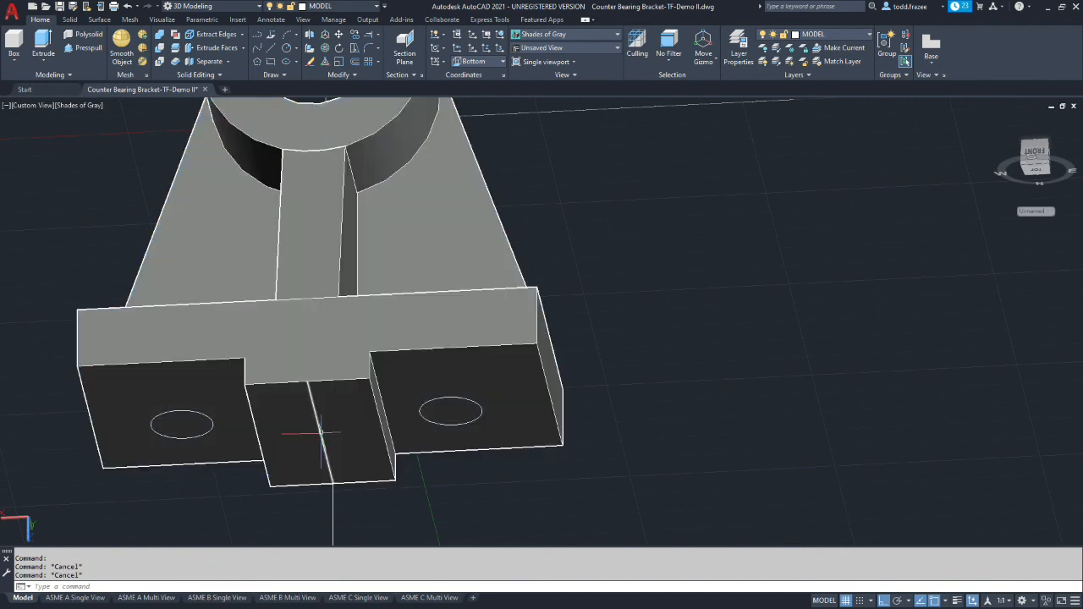
{"action": "left_click", "coordinate": [612, 36]}
{"action": "left_click", "coordinate": [538, 65]}
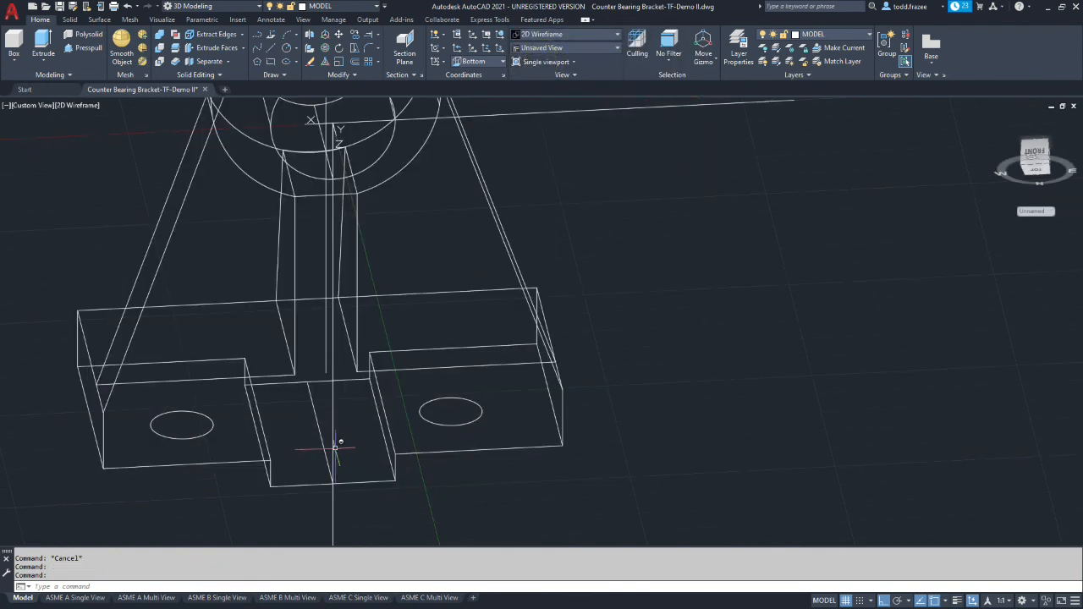
{"action": "left_click", "coordinate": [315, 406]}
{"action": "key", "text": "Delete"}
{"action": "left_click", "coordinate": [617, 35]}
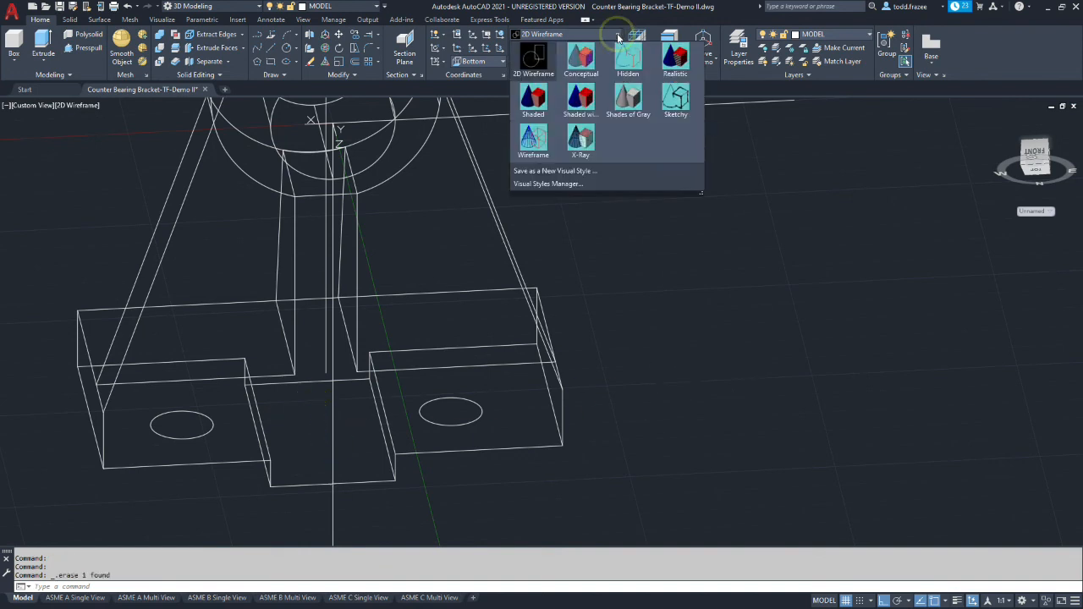
{"action": "left_click", "coordinate": [626, 98]}
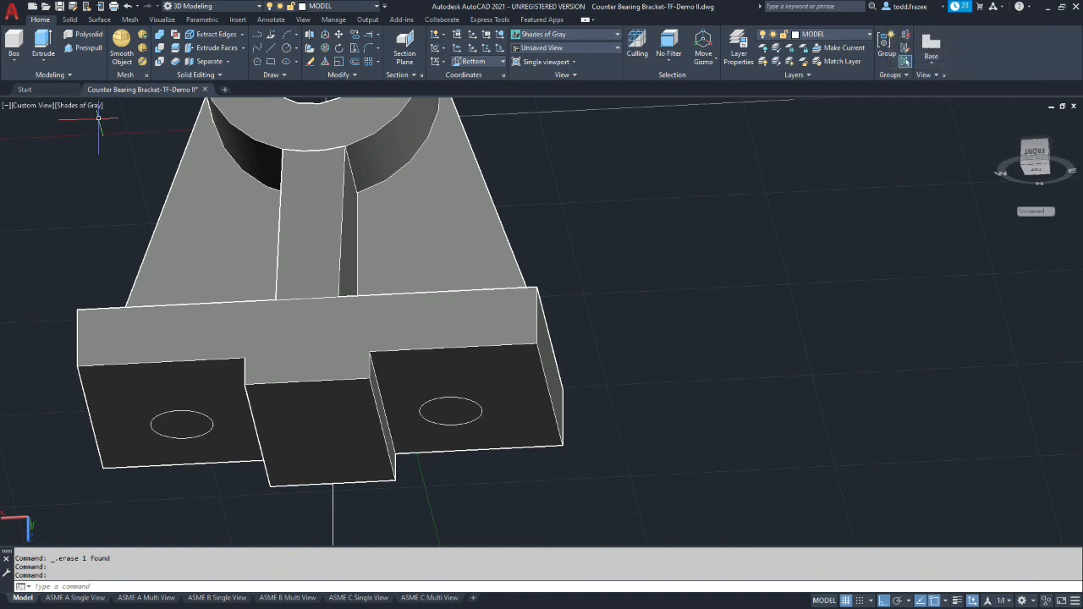
{"action": "left_click", "coordinate": [43, 44]}
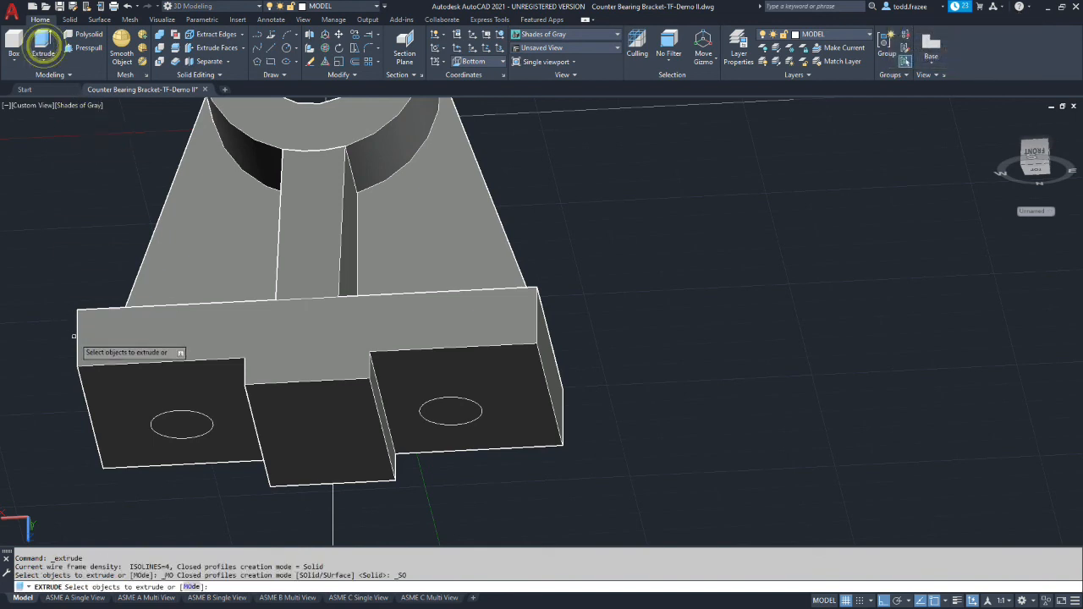
{"action": "left_click", "coordinate": [157, 421]}
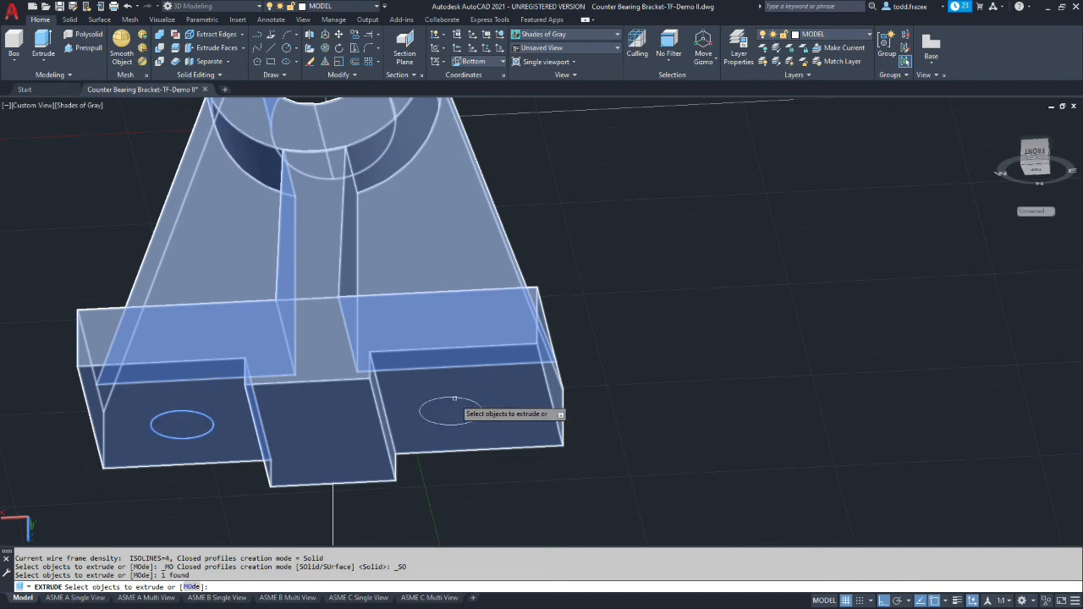
{"action": "key", "text": "Escape"}
{"action": "left_click", "coordinate": [43, 42]}
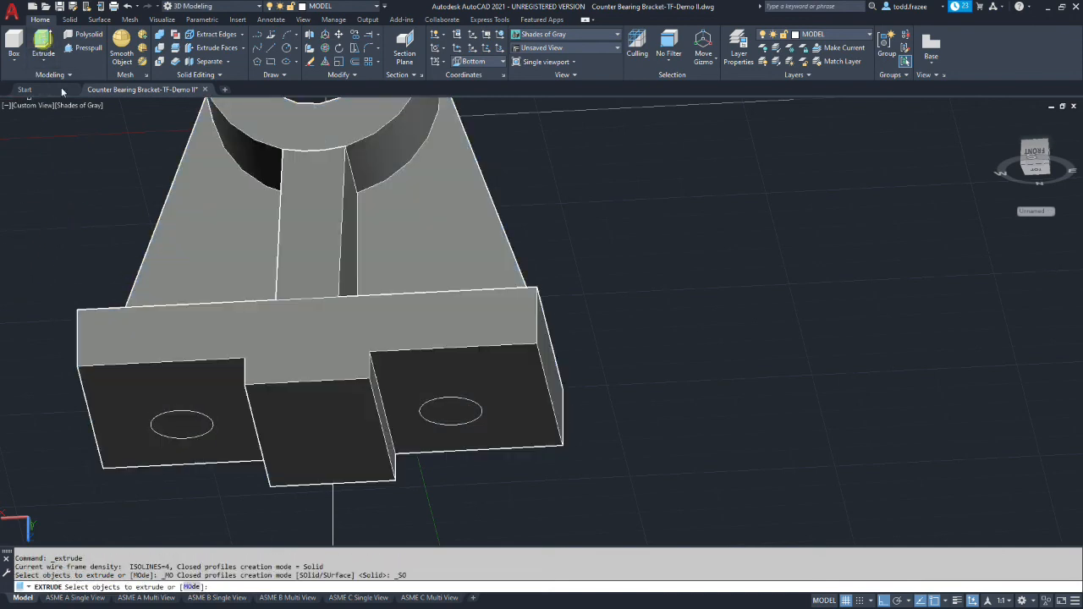
In the 2D Wireframe visual style, extrude both underside circles about 51 mm upward through the base
{"action": "left_click", "coordinate": [616, 35]}
{"action": "left_click", "coordinate": [528, 54]}
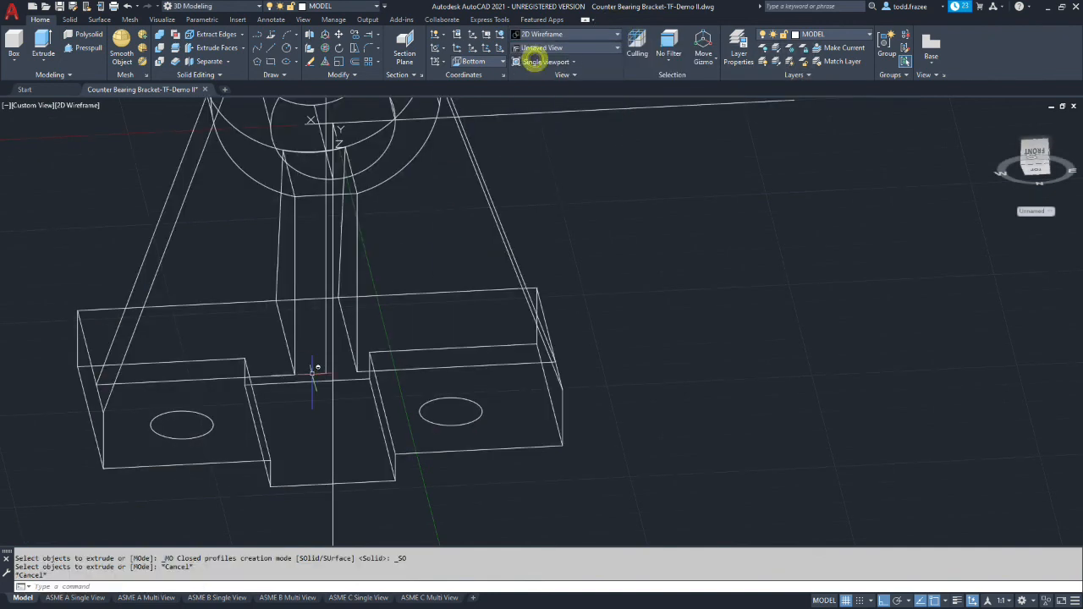
{"action": "left_click", "coordinate": [205, 413]}
{"action": "left_click", "coordinate": [452, 400]}
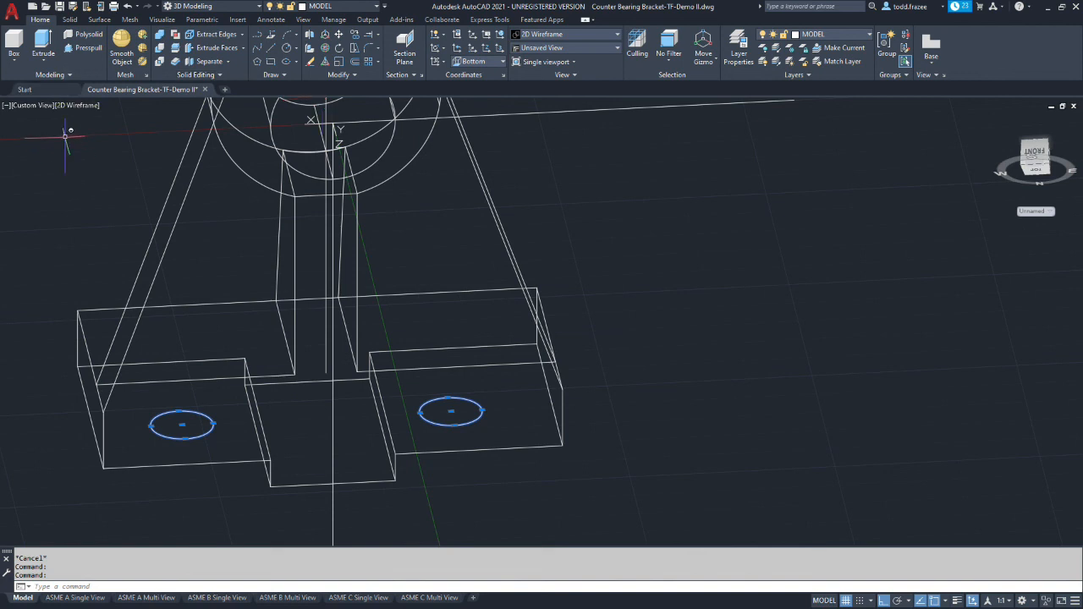
{"action": "left_click", "coordinate": [43, 44]}
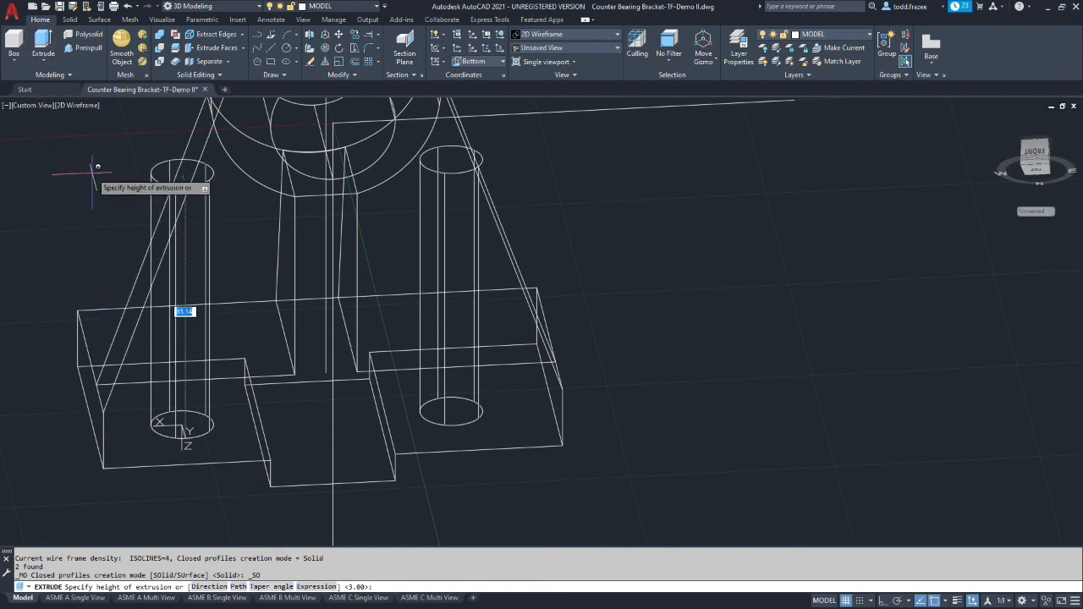
{"action": "scroll", "coordinate": [93, 178], "scroll_direction": "down", "scroll_amount": 2}
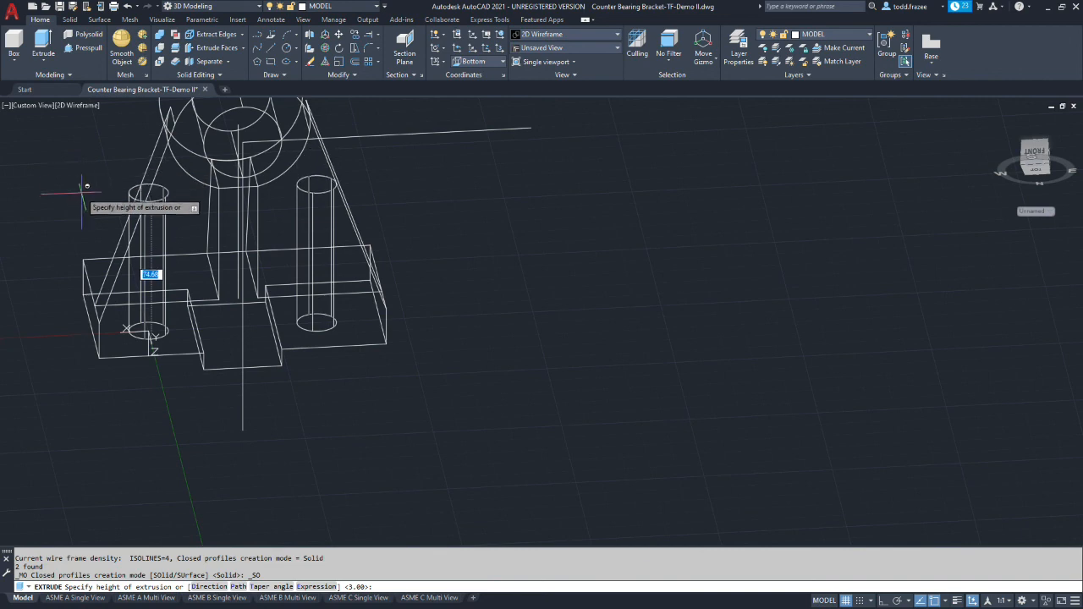
{"action": "left_click", "coordinate": [73, 236]}
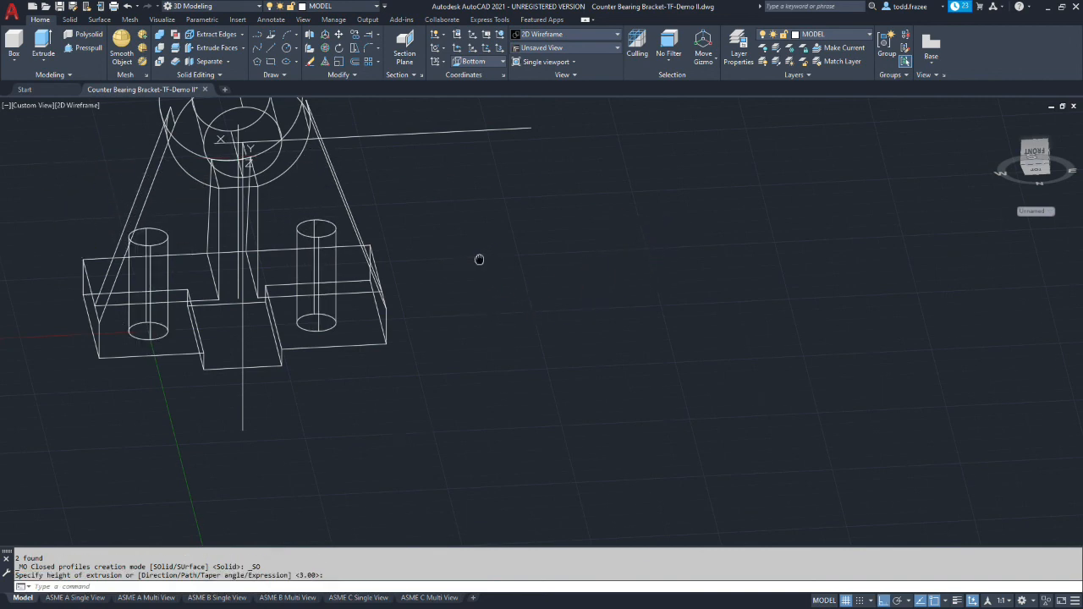
Set the visual style to Shades of Gray and turn the model to show both cylinders from above the base
{"action": "scroll", "coordinate": [502, 276], "scroll_direction": "up", "scroll_amount": 2}
{"action": "scroll", "coordinate": [89, 237], "scroll_direction": "down", "scroll_amount": 5}
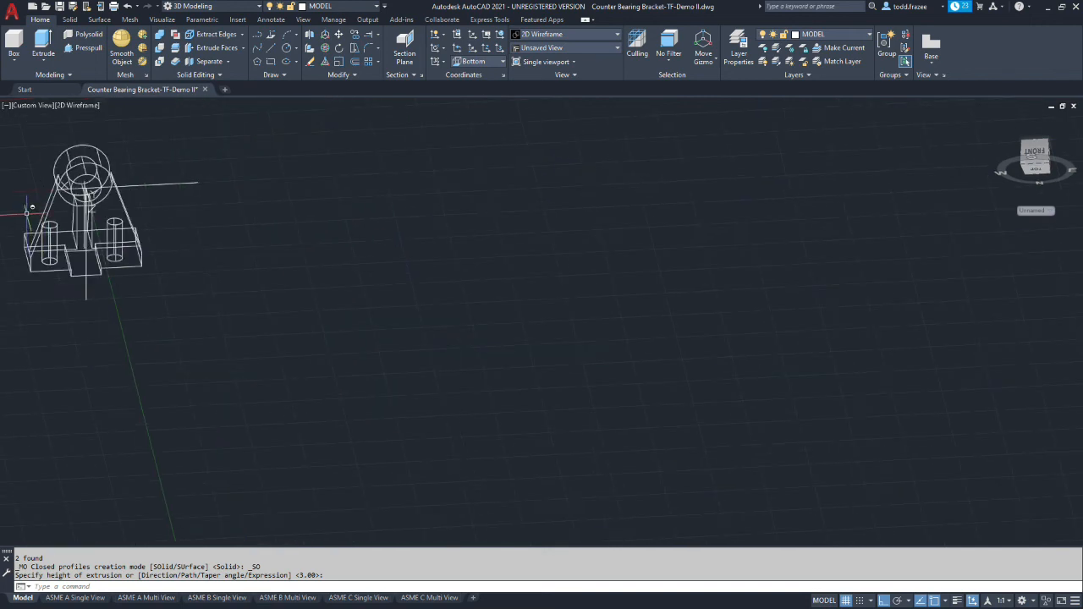
{"action": "scroll", "coordinate": [19, 188], "scroll_direction": "up", "scroll_amount": 4}
{"action": "scroll", "coordinate": [18, 190], "scroll_direction": "down", "scroll_amount": 1}
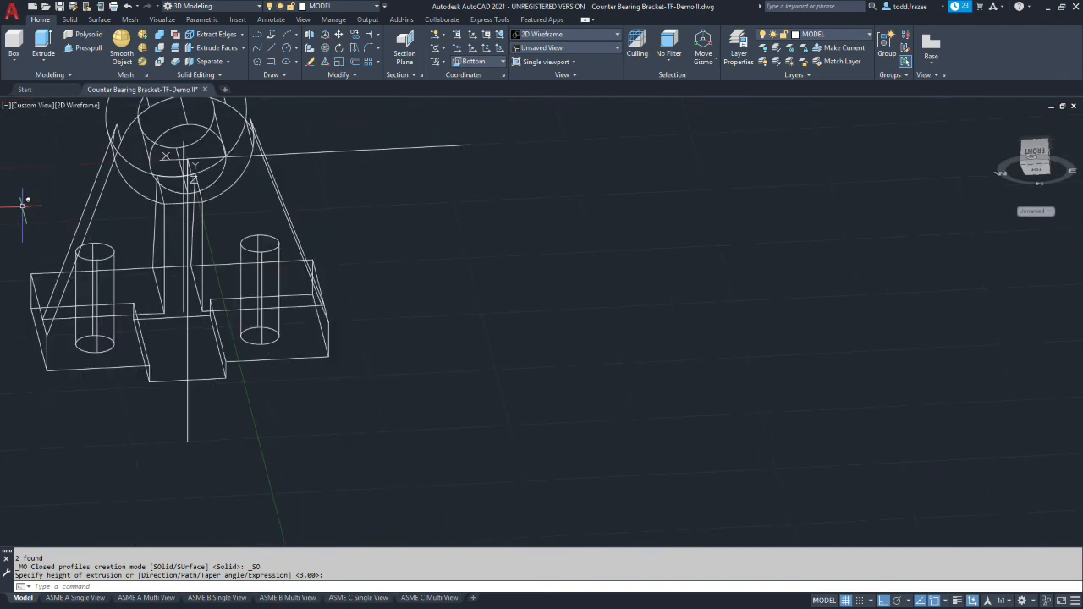
{"action": "left_click", "coordinate": [614, 33]}
{"action": "left_click", "coordinate": [626, 91]}
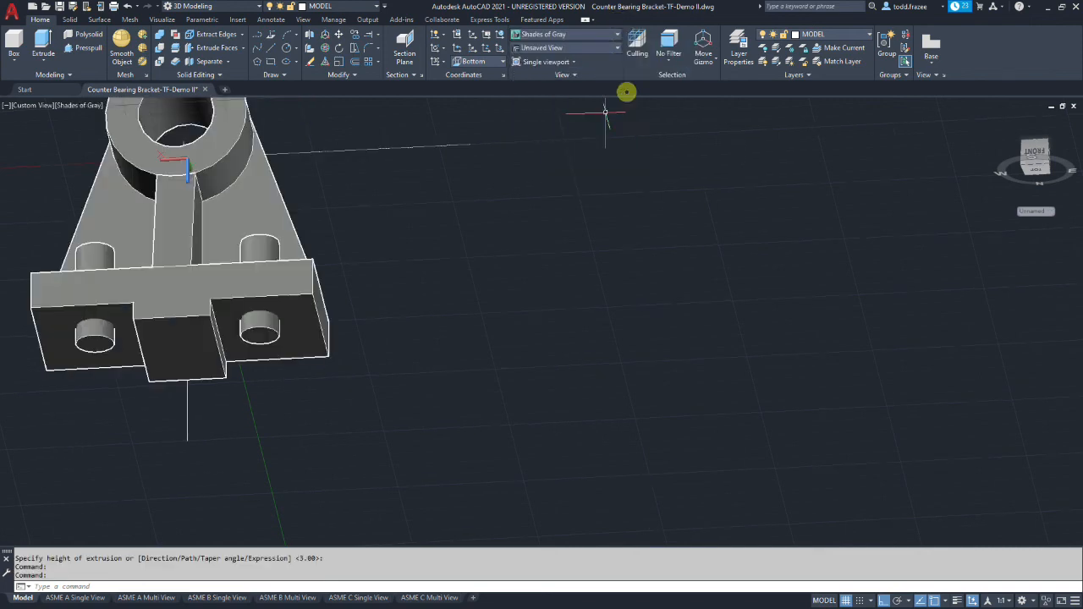
{"action": "middle_click_drag", "start_coordinate": [427, 218], "coordinate": [504, 345], "text": "shift"}
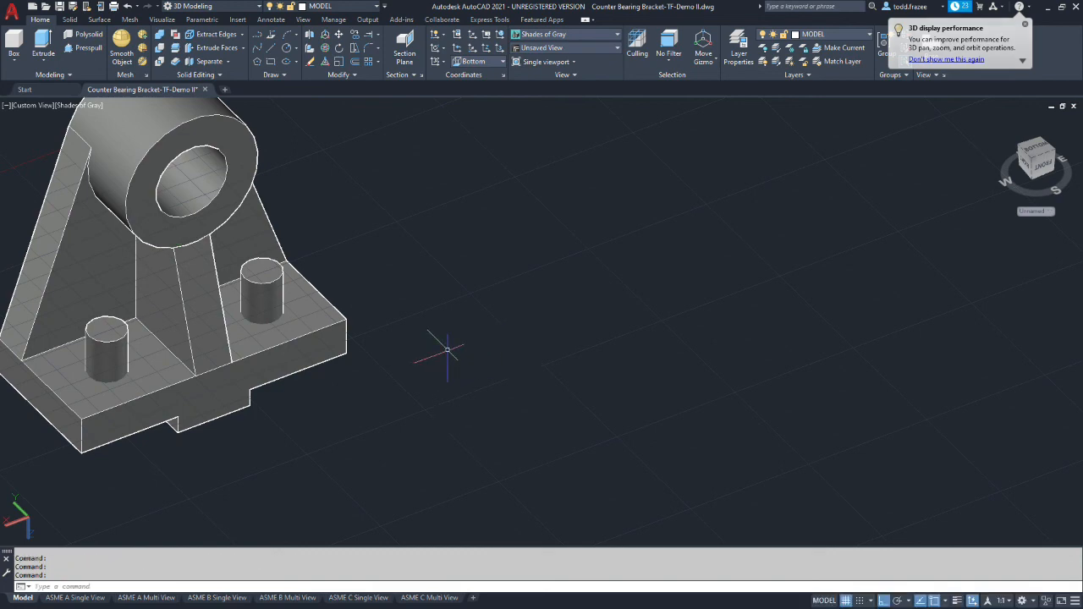
{"action": "left_click", "coordinate": [205, 100]}
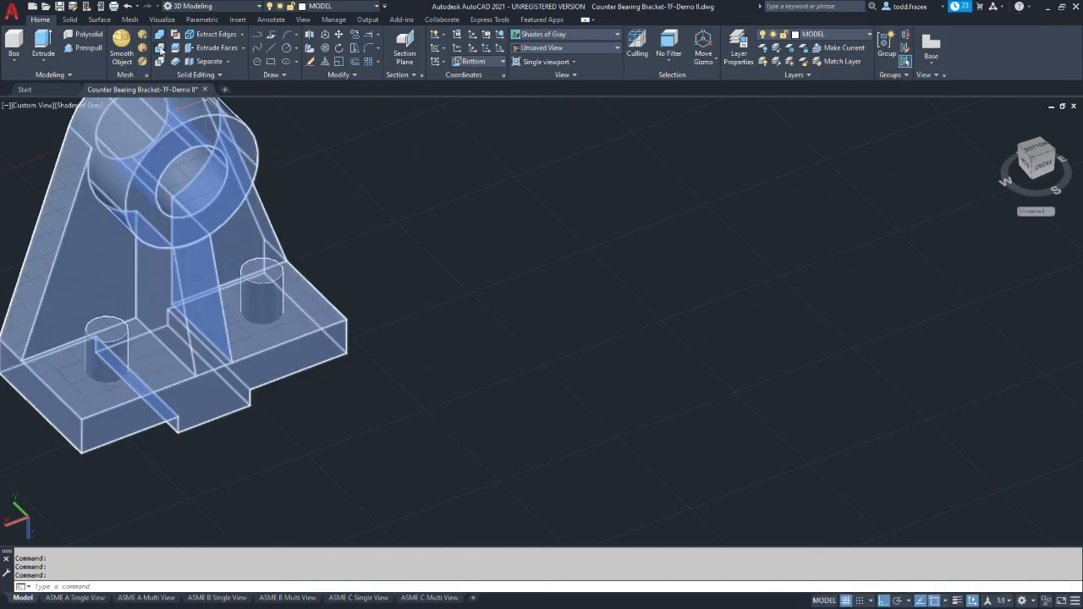
{"action": "key", "text": "Escape"}
{"action": "key", "text": "Escape"}
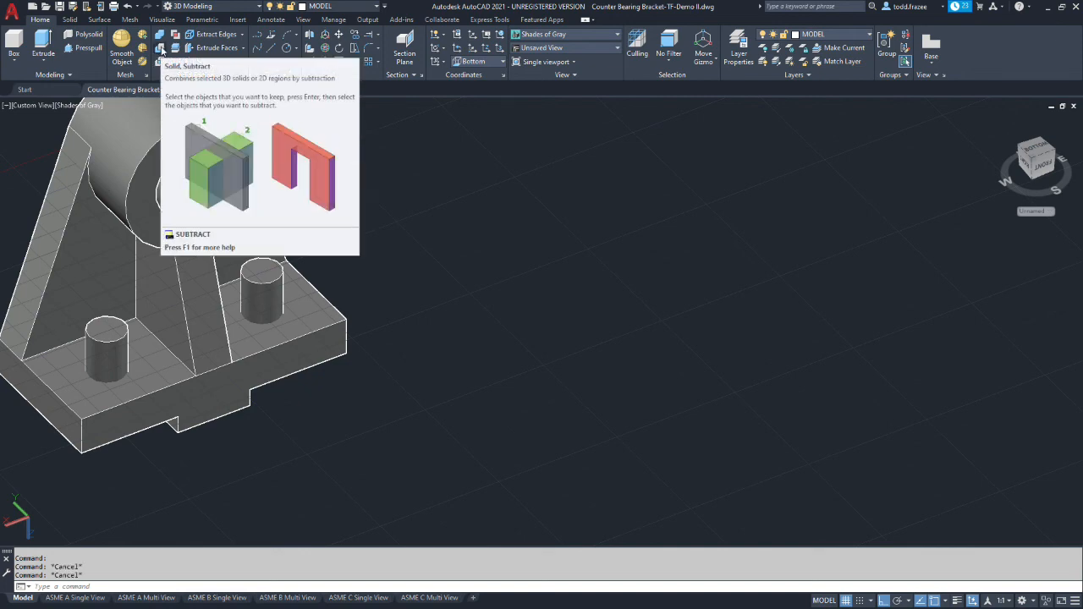
Subtract both cylinders from the bracket solid to cut the mounting holes through the base, and save the drawing
{"action": "left_click", "coordinate": [162, 49]}
{"action": "left_click", "coordinate": [318, 318]}
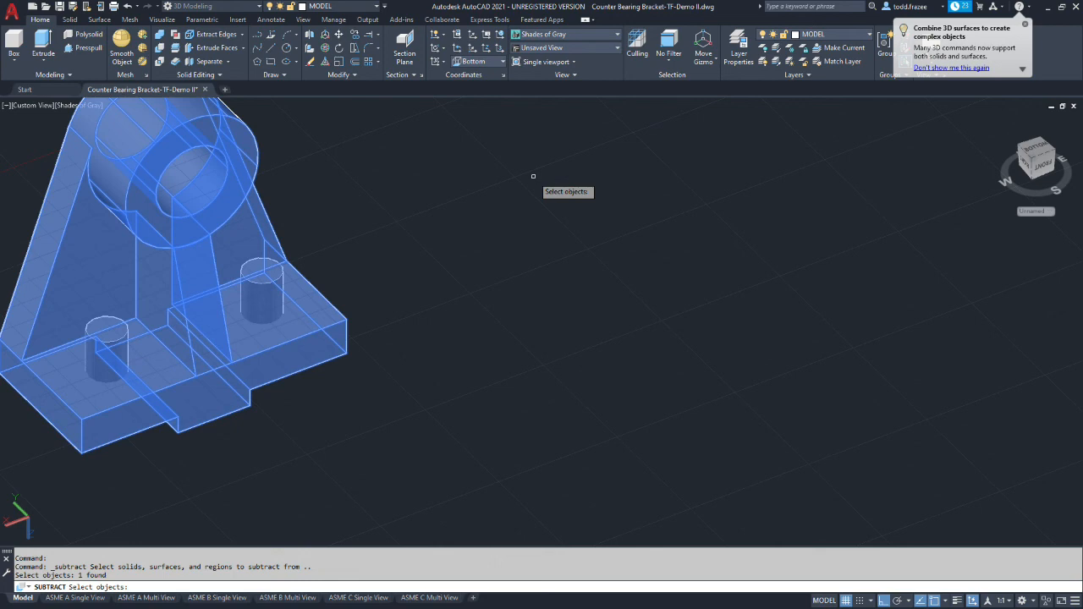
{"action": "key", "text": "Return"}
{"action": "left_click", "coordinate": [261, 283]}
{"action": "left_click", "coordinate": [110, 326]}
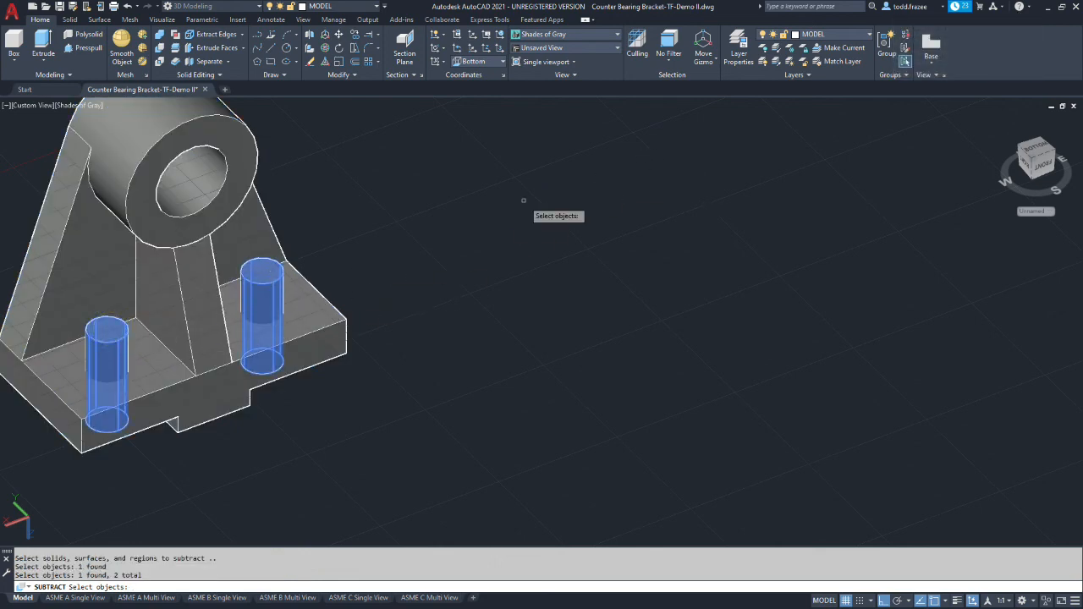
{"action": "key", "text": "Return"}
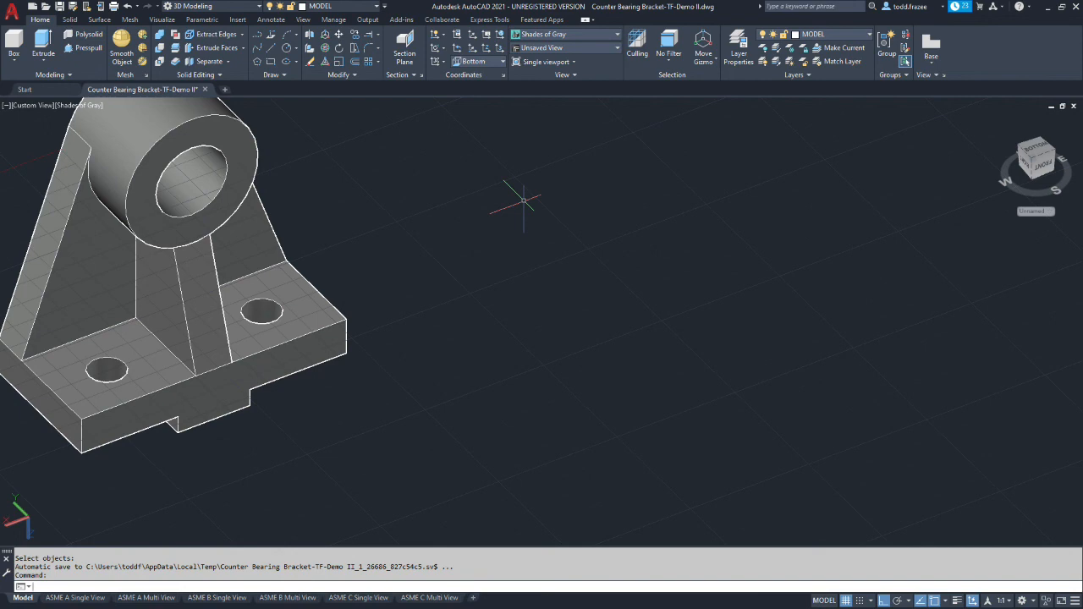
{"action": "left_click", "coordinate": [60, 7]}
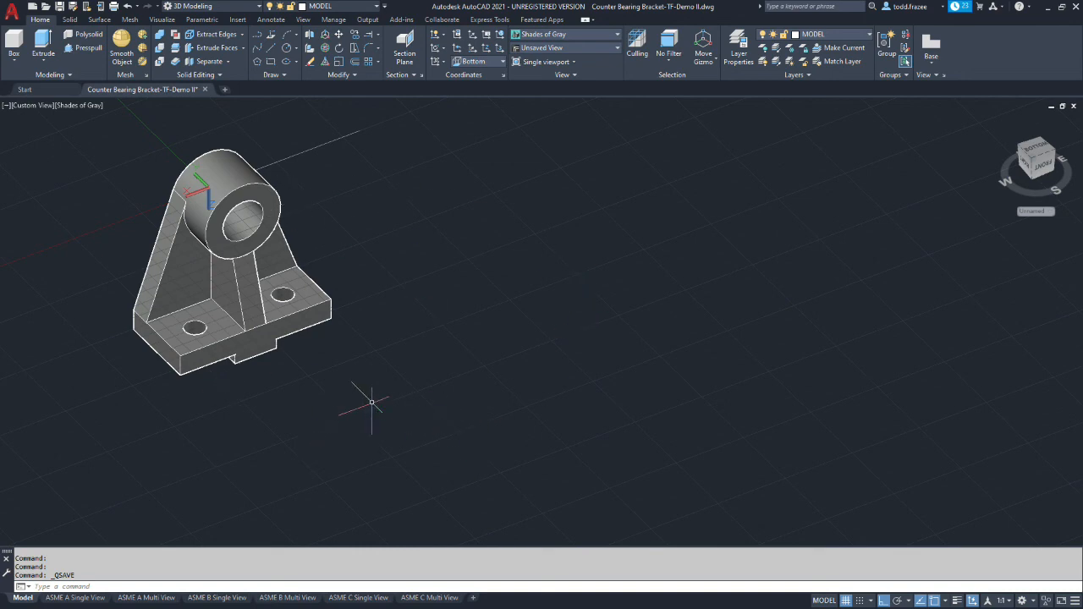
{"action": "middle_click_drag", "start_coordinate": [405, 392], "coordinate": [280, 384], "text": "shift"}
{"action": "scroll", "coordinate": [181, 375], "scroll_direction": "up", "scroll_amount": 2}
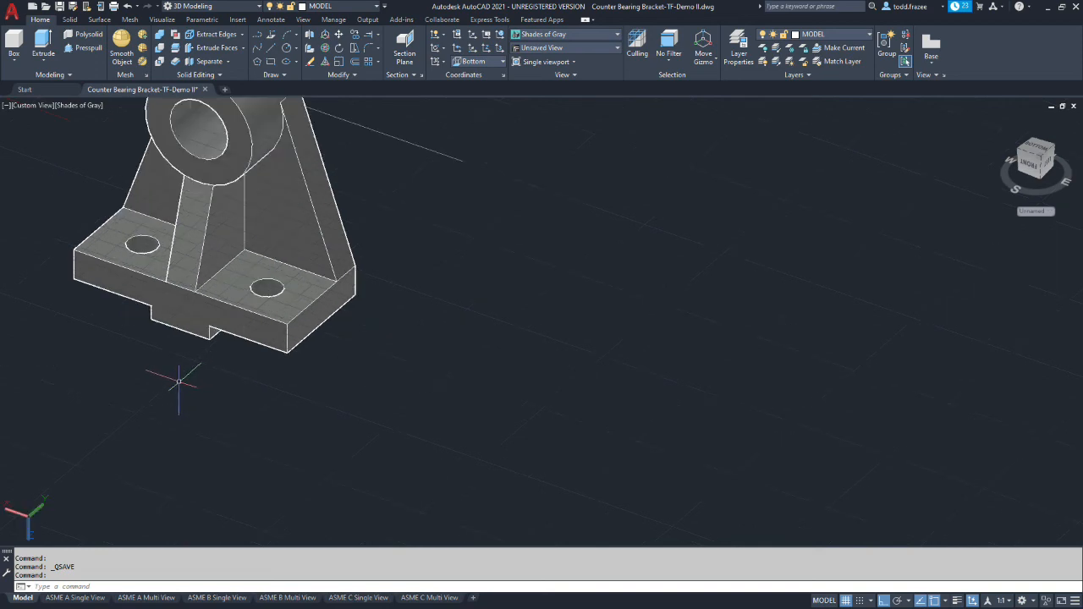
{"action": "scroll", "coordinate": [169, 379], "scroll_direction": "down", "scroll_amount": 4}
{"action": "scroll", "coordinate": [110, 315], "scroll_direction": "down", "scroll_amount": 2}
{"action": "scroll", "coordinate": [136, 370], "scroll_direction": "up", "scroll_amount": 5}
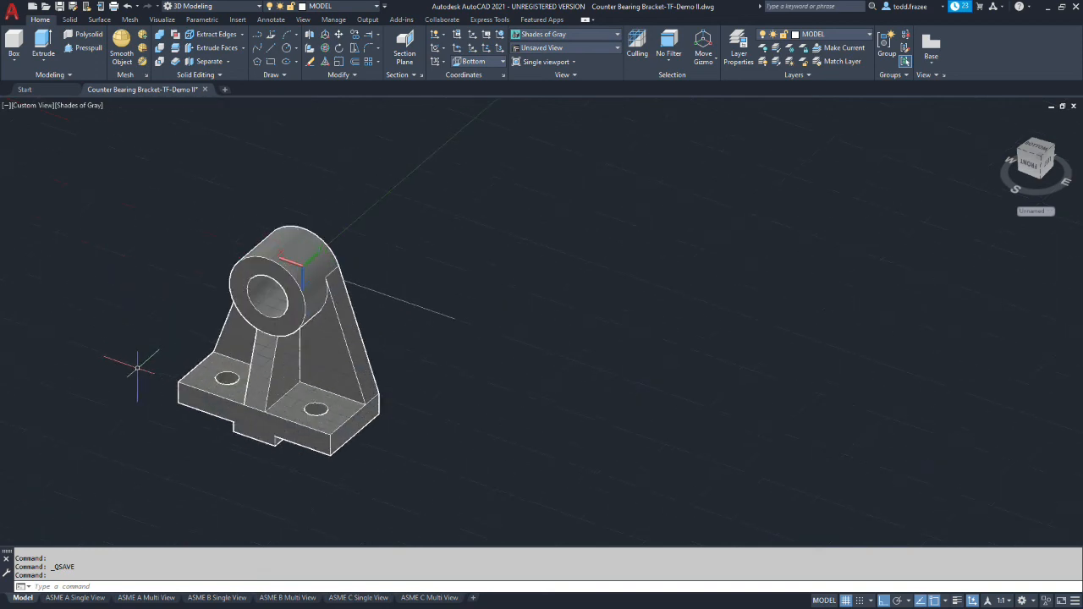
{"action": "scroll", "coordinate": [136, 373], "scroll_direction": "up", "scroll_amount": 2}
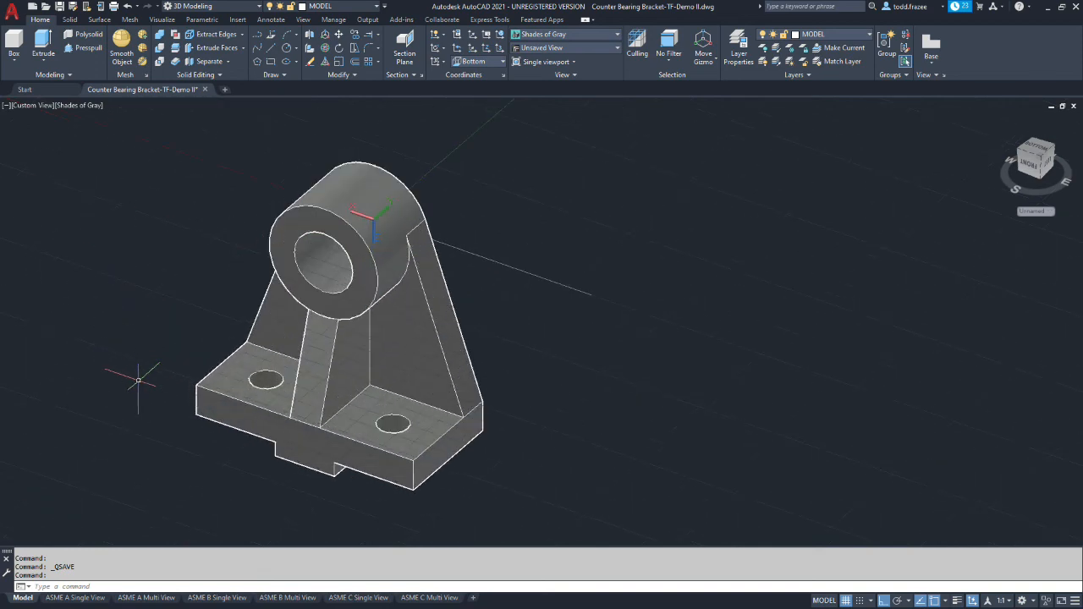